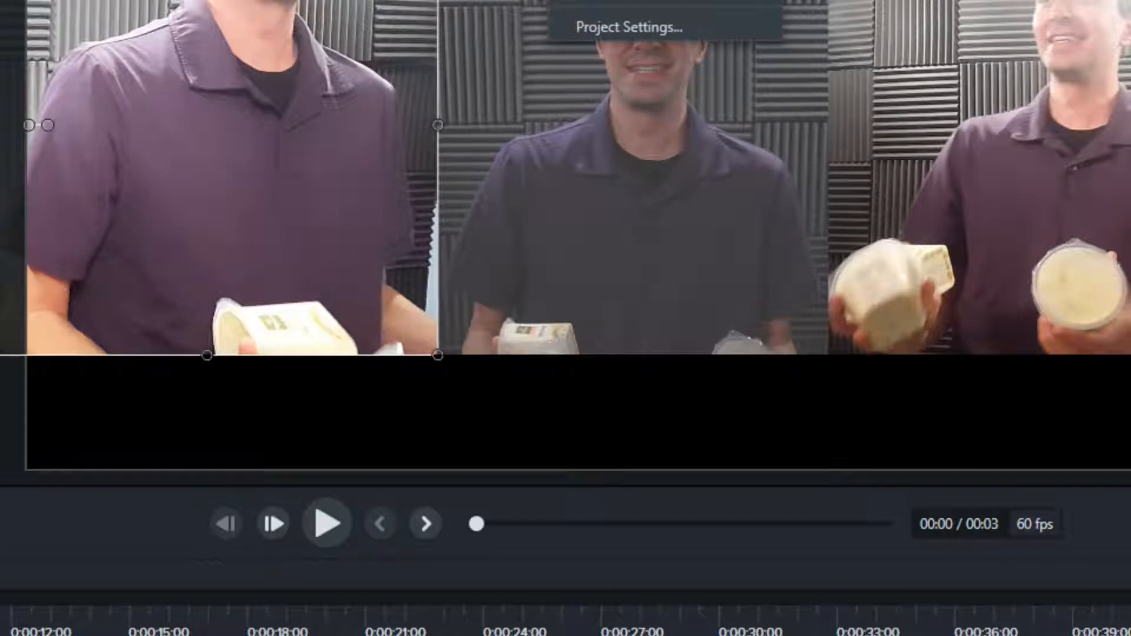
Step: Check the available frame rate options in the project settings, then close the dialog without applying changes
{"action": "left_click", "coordinate": [669, 27]}
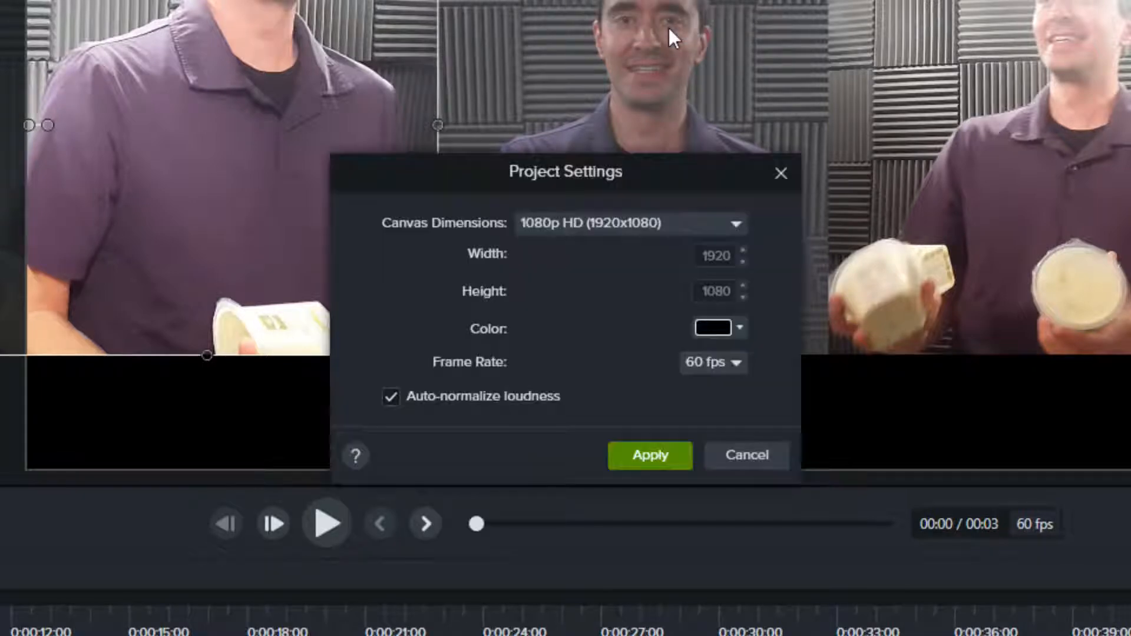
{"action": "left_click", "coordinate": [736, 362]}
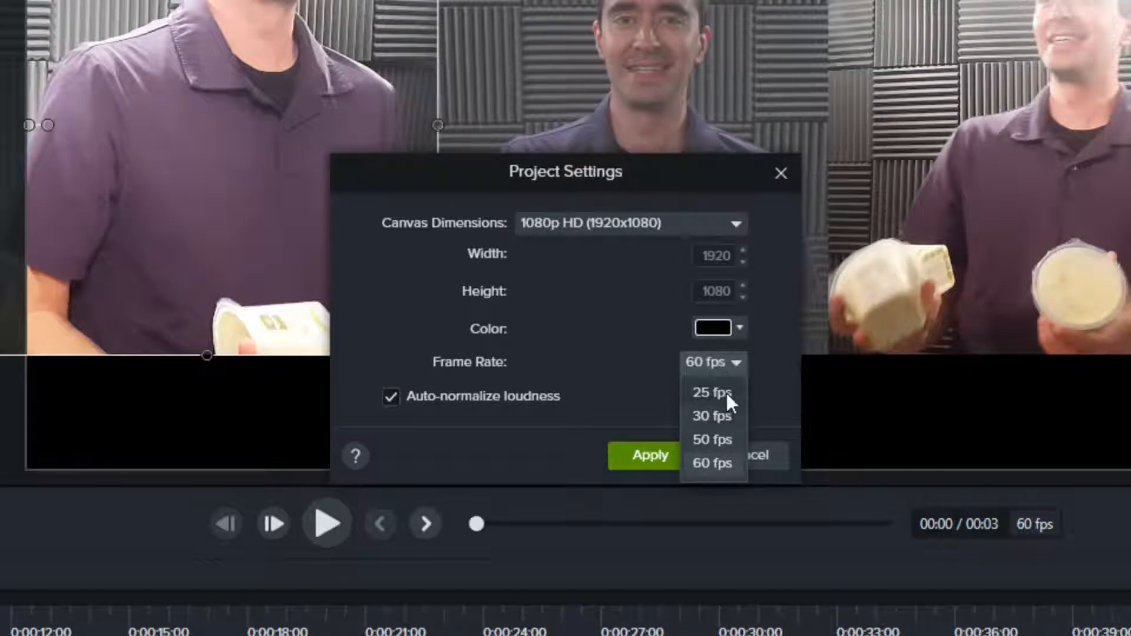
{"action": "left_click", "coordinate": [786, 170]}
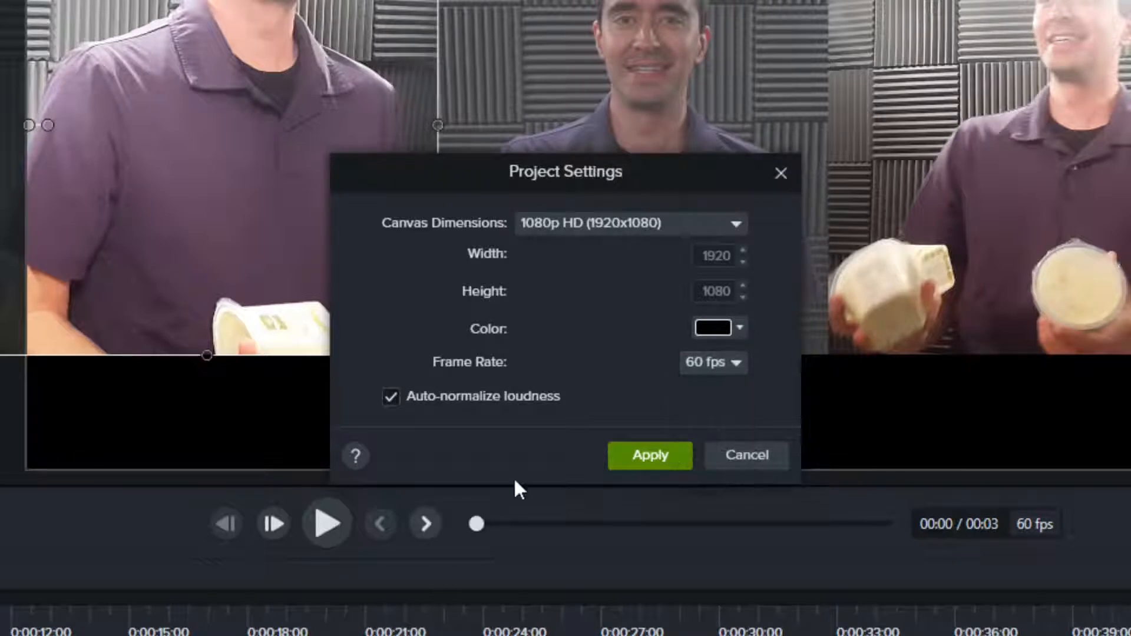
{"action": "left_click", "coordinate": [748, 456]}
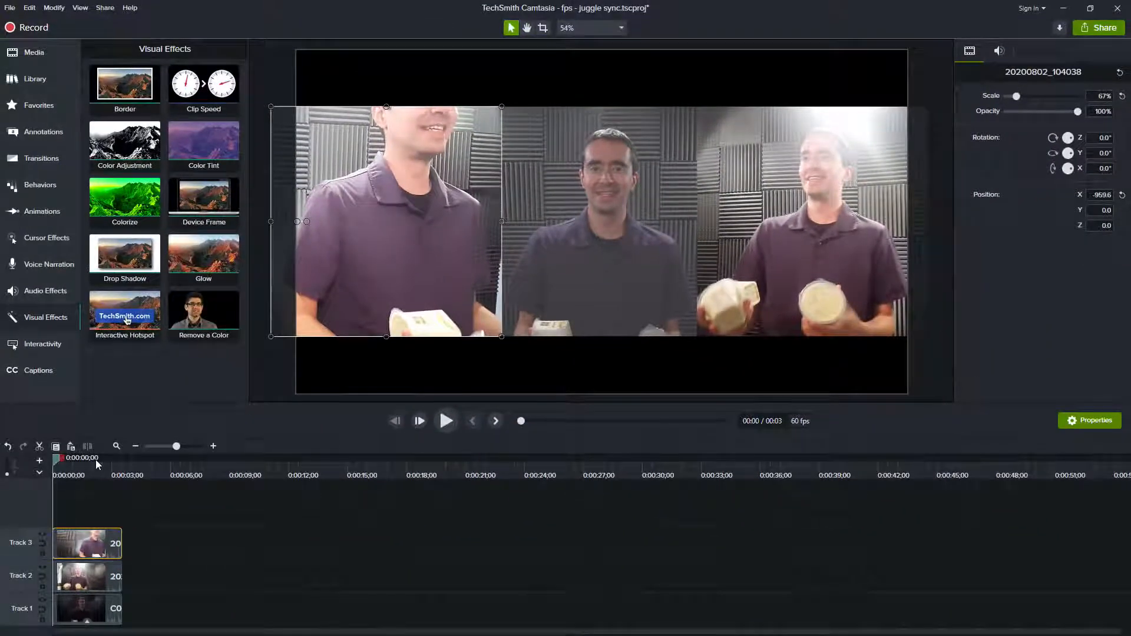
Step: Step forward frame by frame from the start to 0:00:00;14, comparing the motion in the three juggling clips
{"action": "key", "text": "period"}
{"action": "key", "text": "period"}
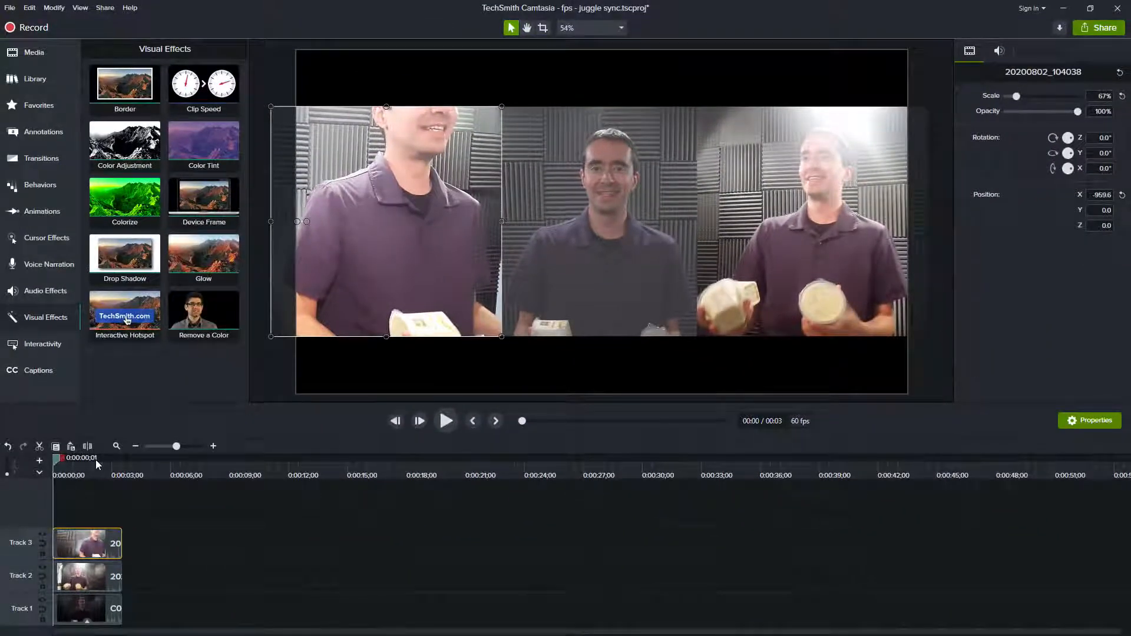
{"action": "key", "text": "period"}
{"action": "key", "text": "period"}
{"action": "key", "text": "period"}
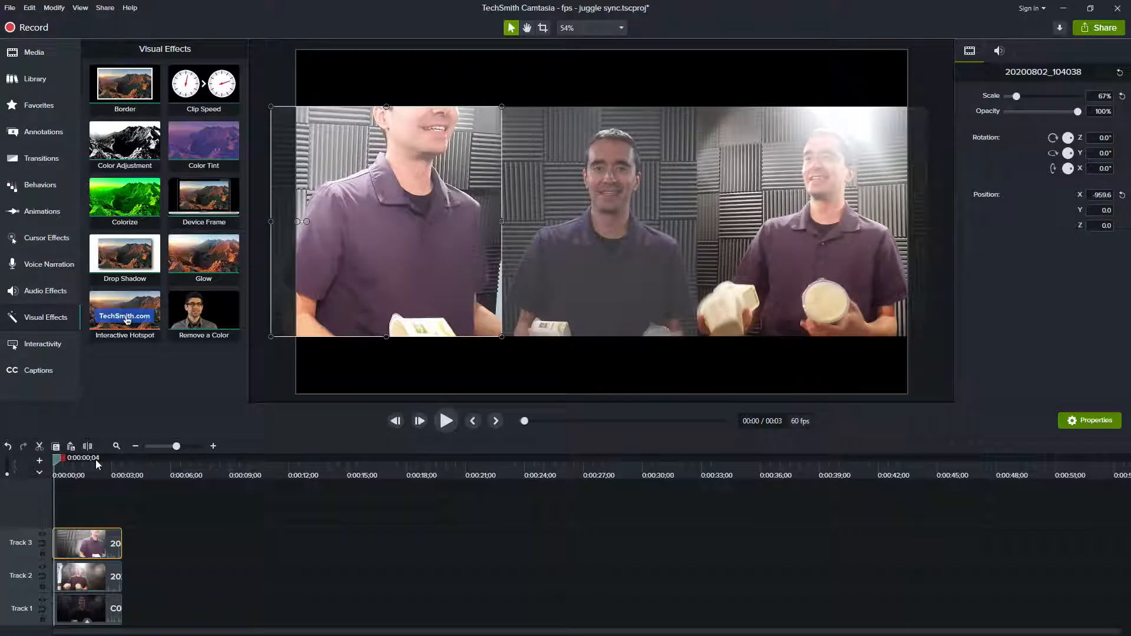
{"action": "key", "text": "period"}
{"action": "key", "text": "period"}
{"action": "key", "text": "period"}
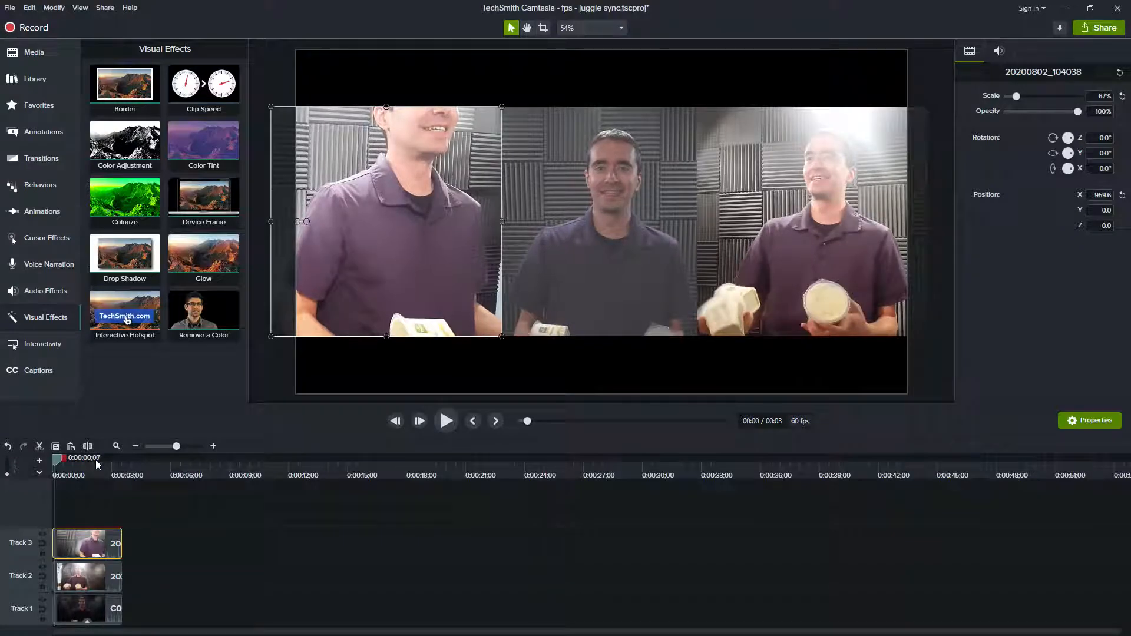
{"action": "key", "text": "period"}
{"action": "key", "text": "period"}
{"action": "key", "text": "period"}
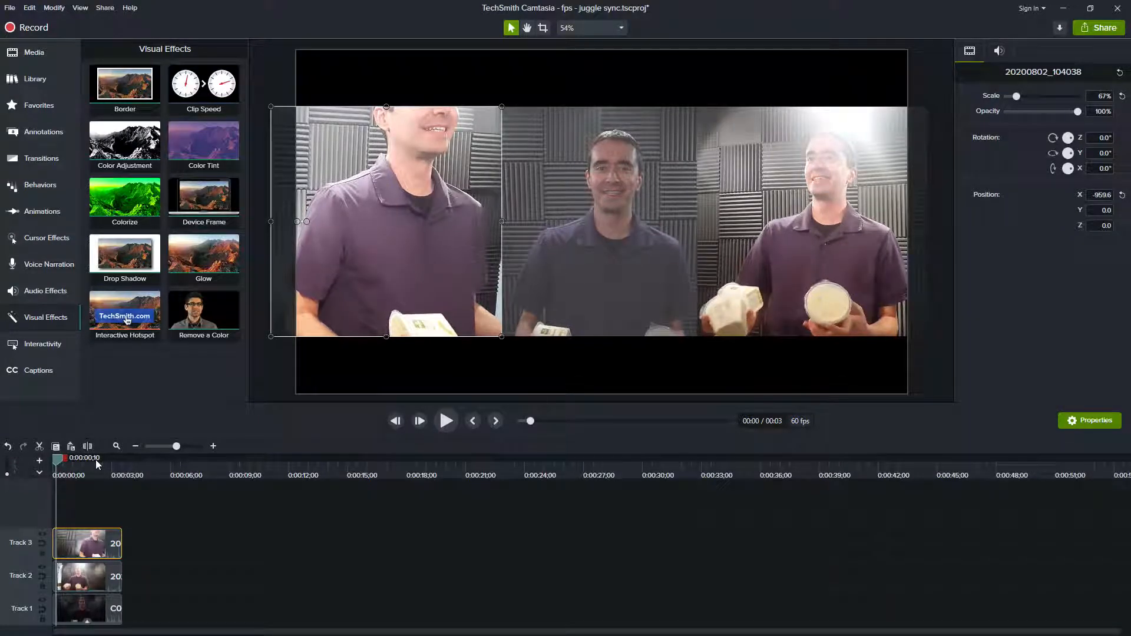
{"action": "key", "text": "period"}
{"action": "key", "text": "period"}
{"action": "key", "text": "period"}
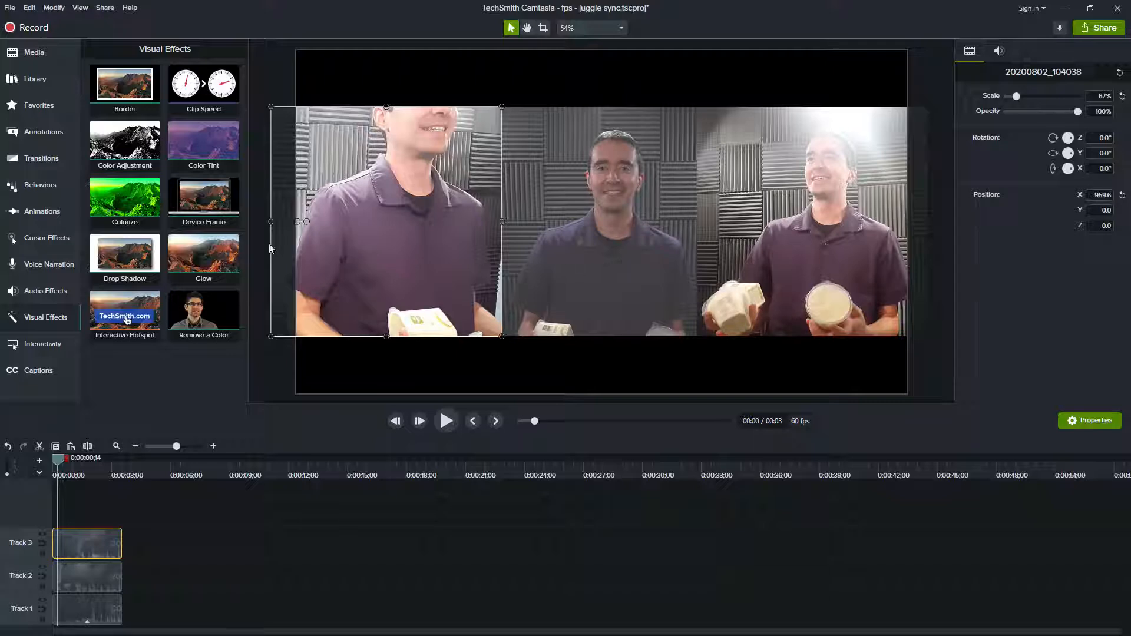
Step: Add a plain text callout reading "60" beneath the left clip and align it to the start of the timeline
{"action": "left_click", "coordinate": [38, 136]}
{"action": "left_click_drag", "start_coordinate": [118, 223], "coordinate": [386, 354]}
{"action": "double_click", "coordinate": [385, 354]}
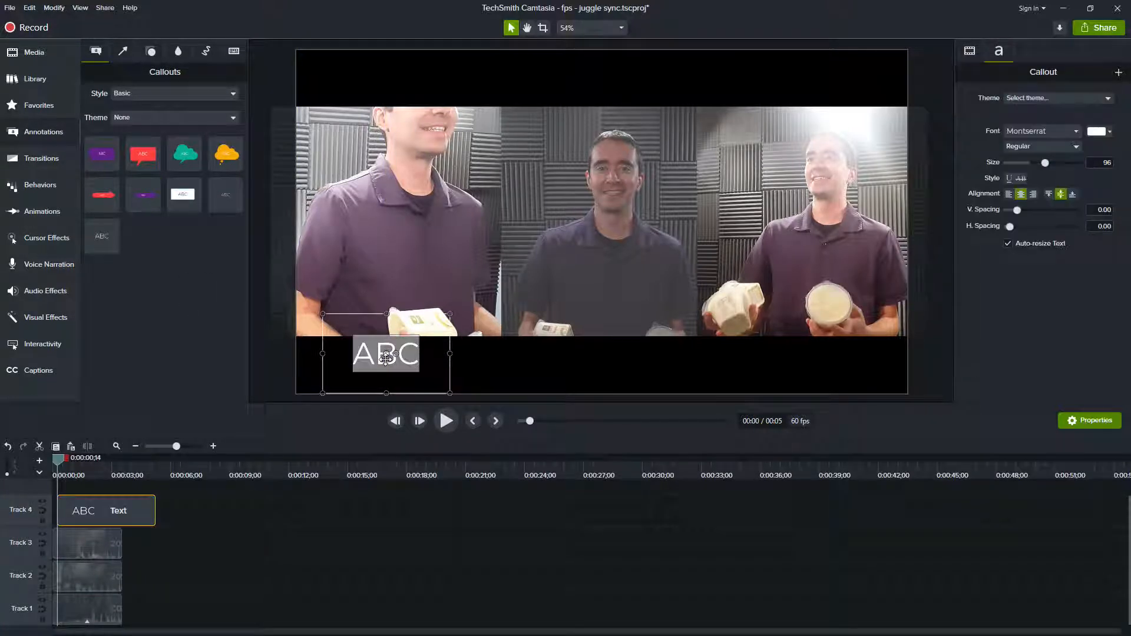
{"action": "type", "text": "60"}
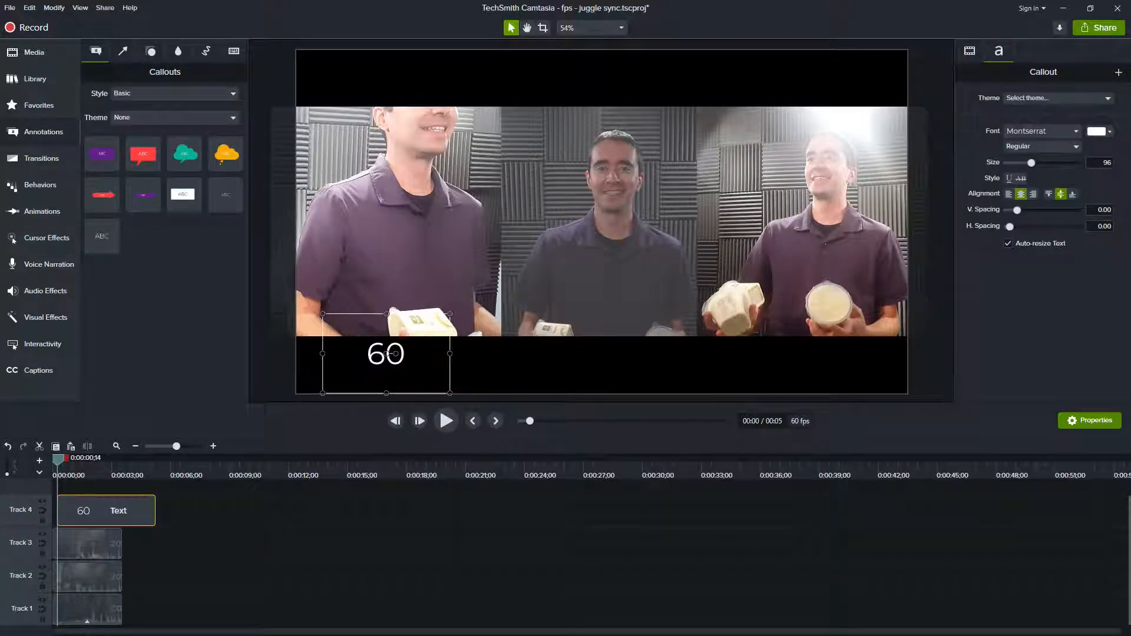
{"action": "left_click_drag", "start_coordinate": [79, 510], "coordinate": [39, 513]}
Step: Duplicate the "60" callout beneath the right clip as "30" and align it to the start of the timeline
{"action": "left_click", "coordinate": [170, 510]}
{"action": "left_click", "coordinate": [122, 511]}
{"action": "key", "text": "ctrl+c"}
{"action": "key", "text": "ctrl+v"}
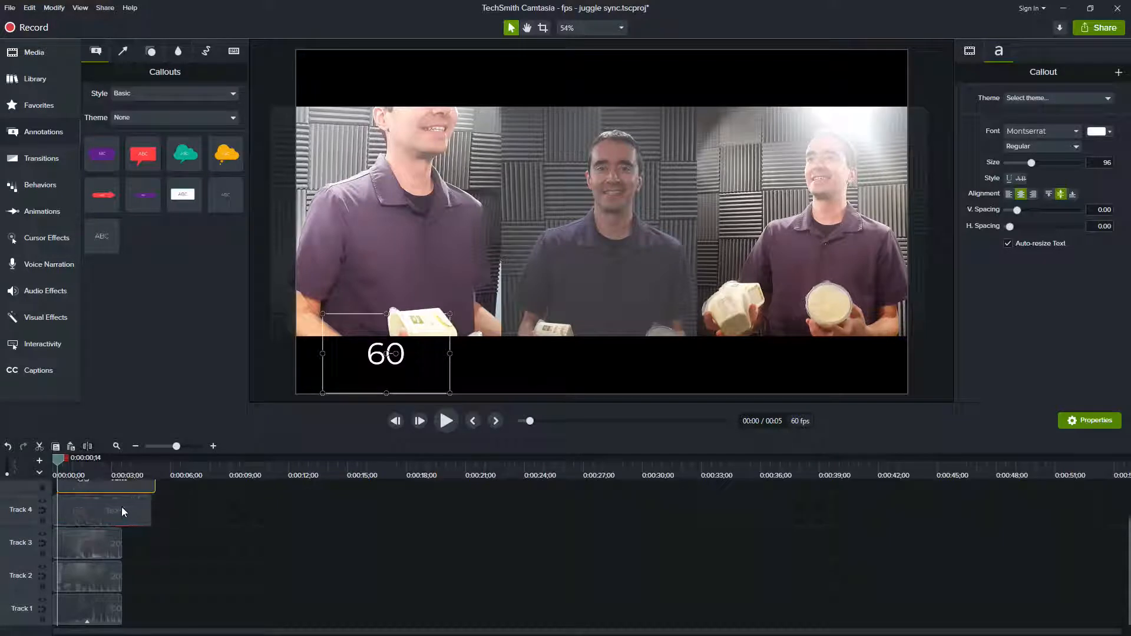
{"action": "left_click_drag", "start_coordinate": [356, 373], "coordinate": [786, 376]}
{"action": "double_click", "coordinate": [820, 354]}
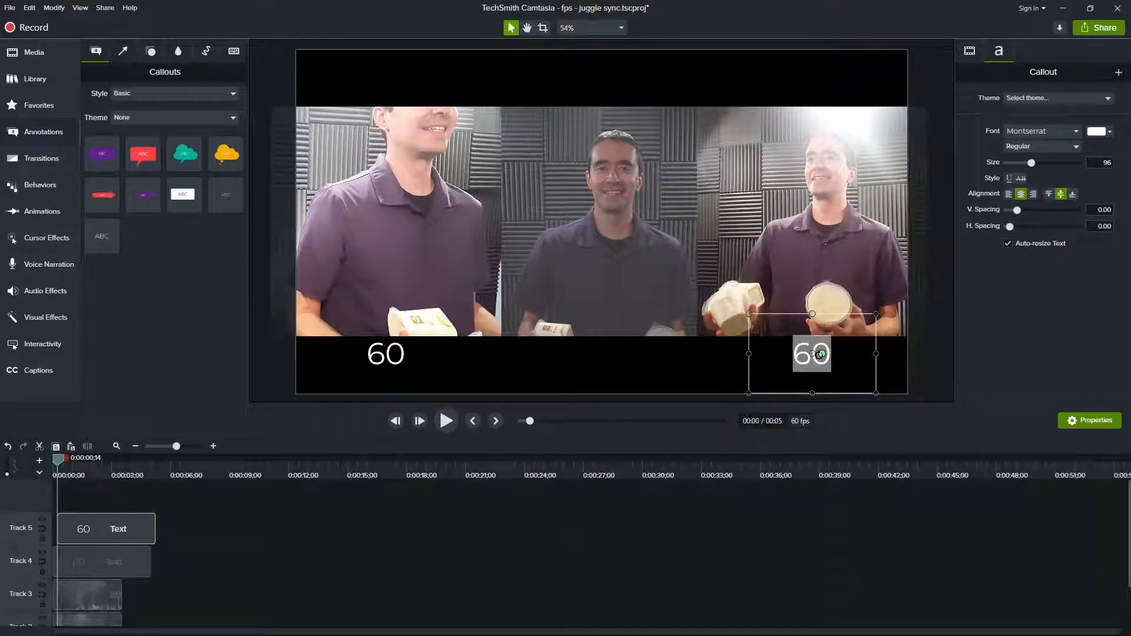
{"action": "type", "text": "30"}
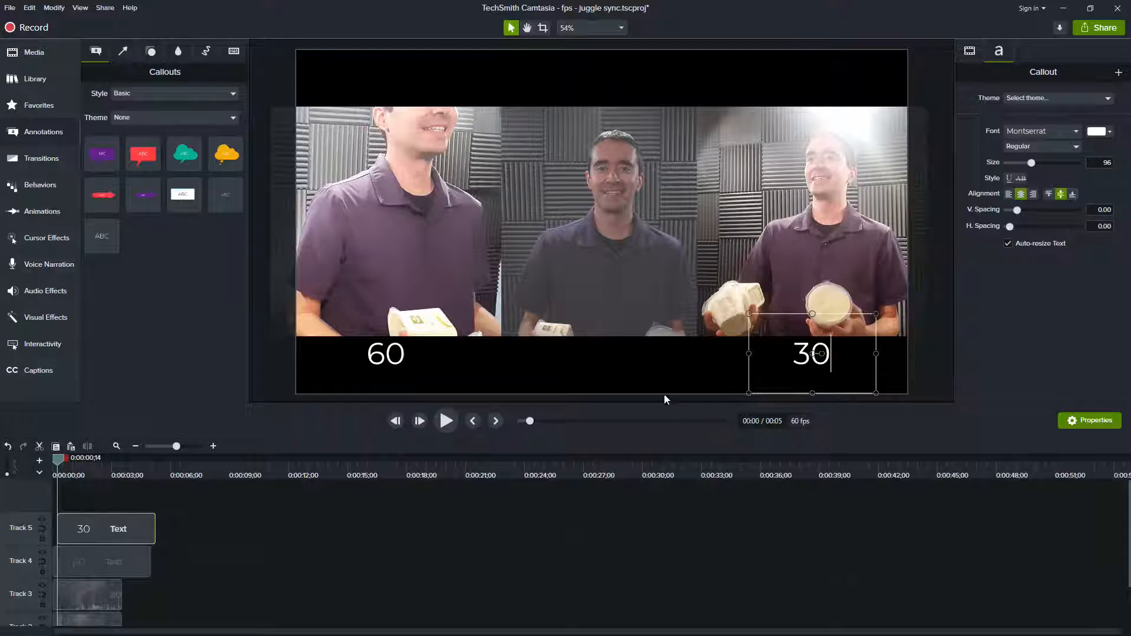
{"action": "left_click", "coordinate": [615, 383]}
{"action": "left_click", "coordinate": [83, 527]}
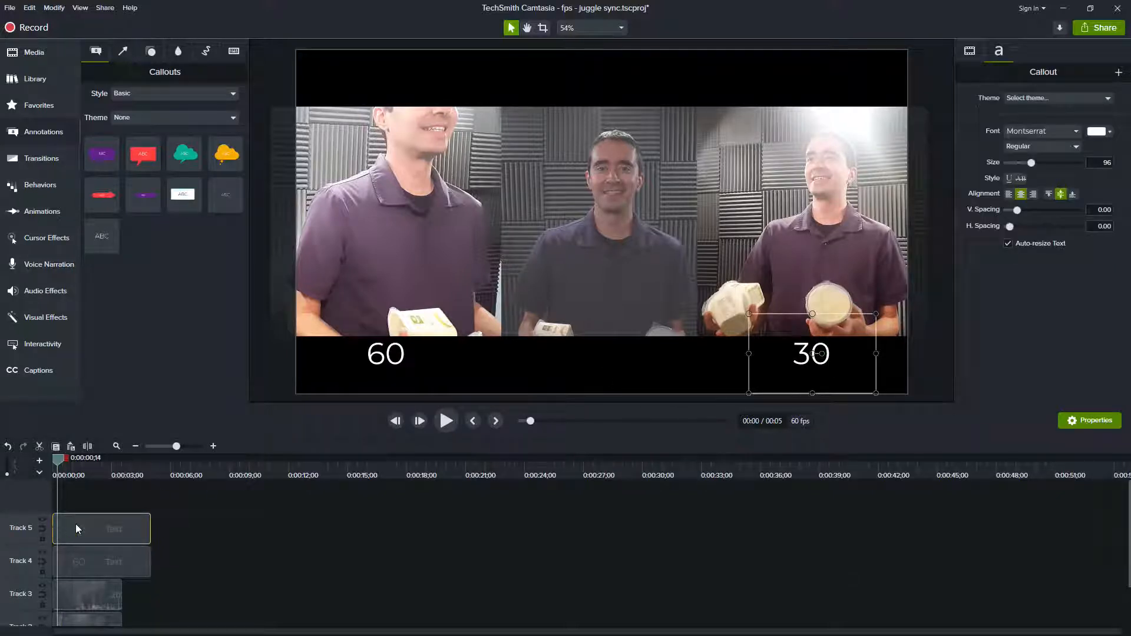
Step: Duplicate the "30" callout at the timeline start and place the copy beneath the middle clip, reading "120"
{"action": "key", "text": "ctrl+c"}
{"action": "key", "text": "ctrl+v"}
{"action": "left_click_drag", "start_coordinate": [75, 498], "coordinate": [70, 497]}
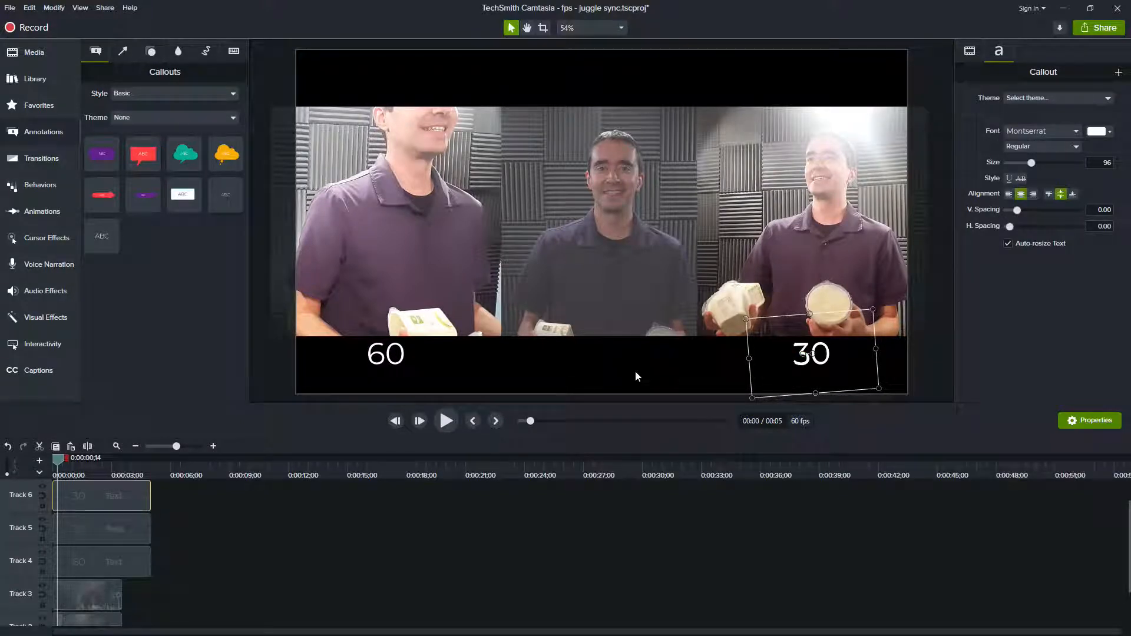
{"action": "left_click_drag", "start_coordinate": [785, 356], "coordinate": [604, 360]}
{"action": "double_click", "coordinate": [604, 359]}
{"action": "type", "text": "120"}
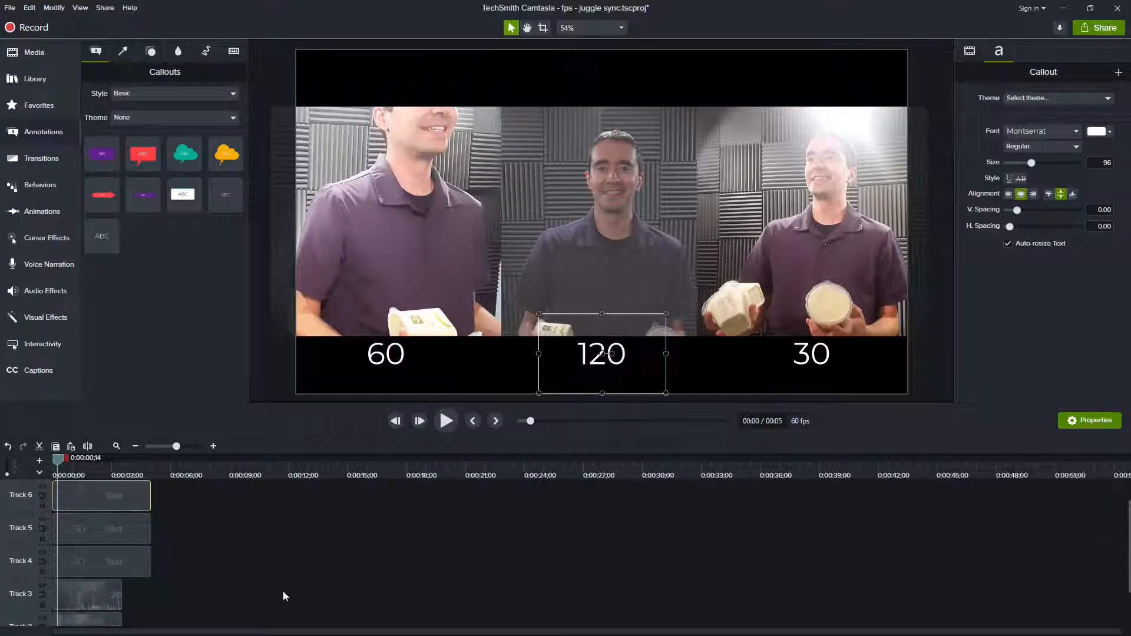
Step: Select the video clips on Tracks 1 to 3 and move them up together to a Y position of 71.8
{"action": "left_click", "coordinate": [188, 596]}
{"action": "scroll", "coordinate": [165, 595], "scroll_direction": "down", "scroll_amount": 2}
{"action": "left_click", "coordinate": [94, 605]}
{"action": "left_click", "coordinate": [83, 538], "text": "shift"}
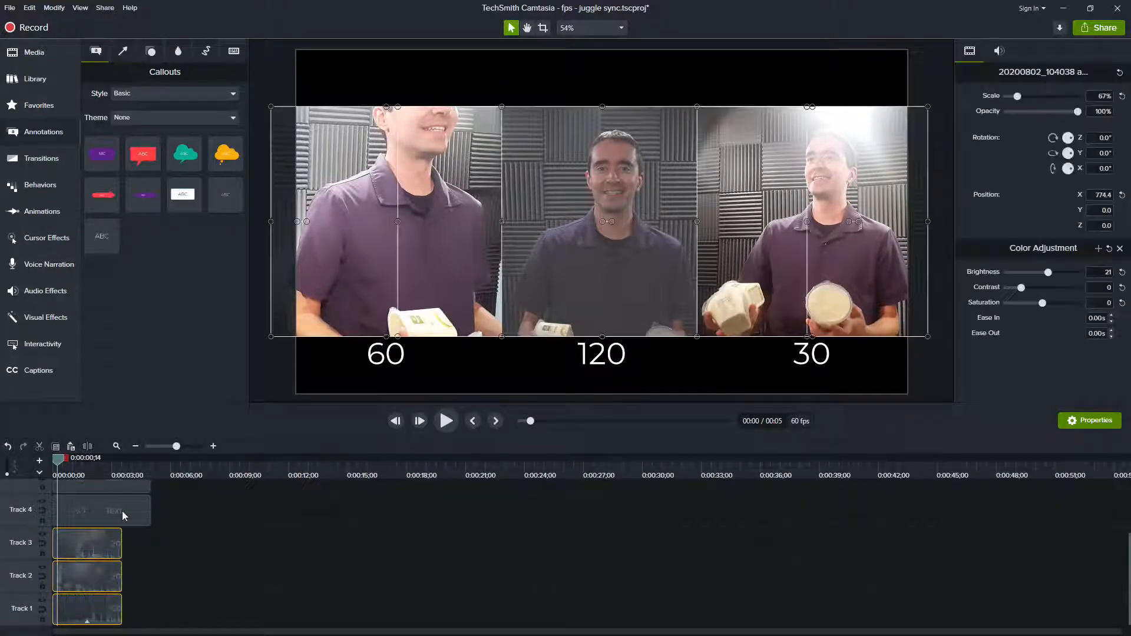
{"action": "left_click_drag", "start_coordinate": [588, 267], "coordinate": [591, 242]}
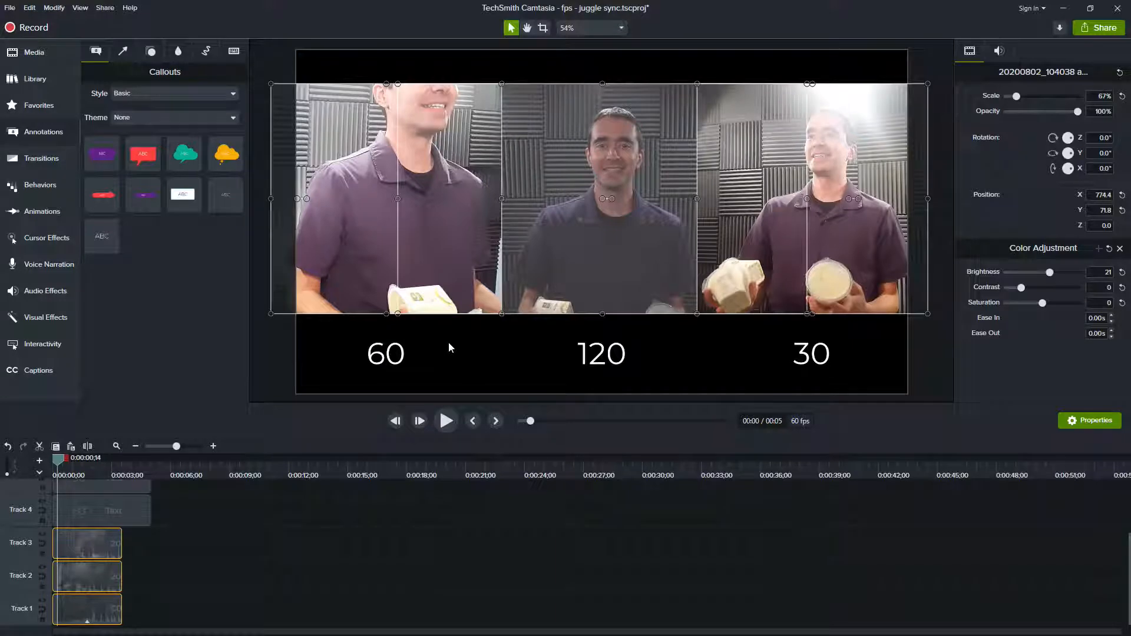
Step: Step forward frame by frame to 0:00:00;25, comparing how often each of the labelled clips changes
{"action": "key", "text": "period"}
{"action": "key", "text": "period"}
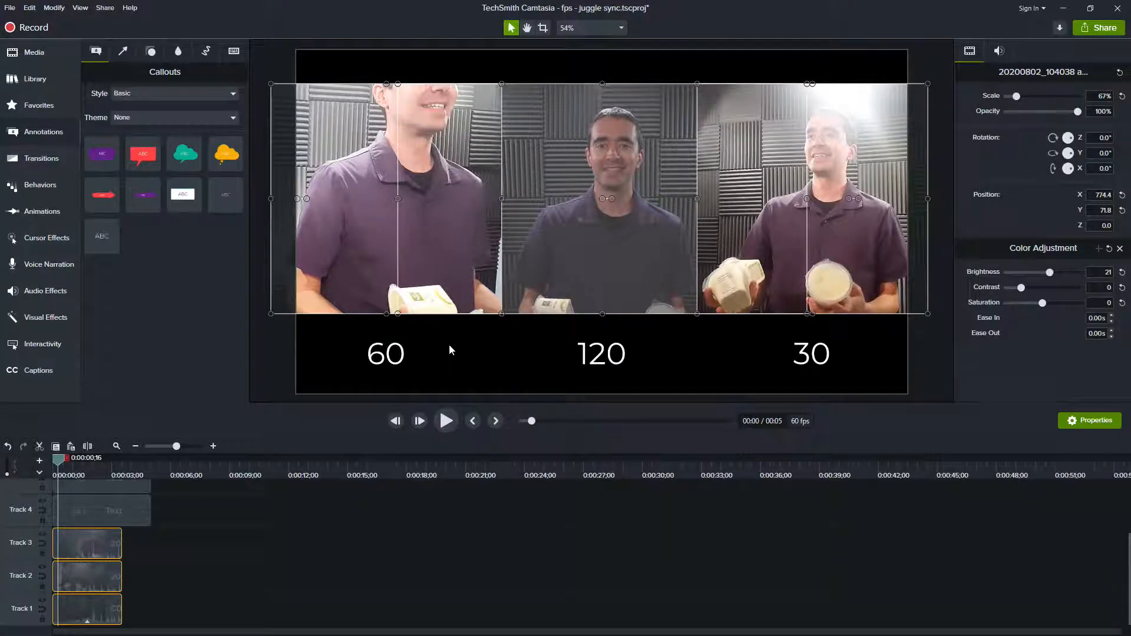
{"action": "key", "text": "period"}
{"action": "key", "text": "period"}
{"action": "key", "text": "period"}
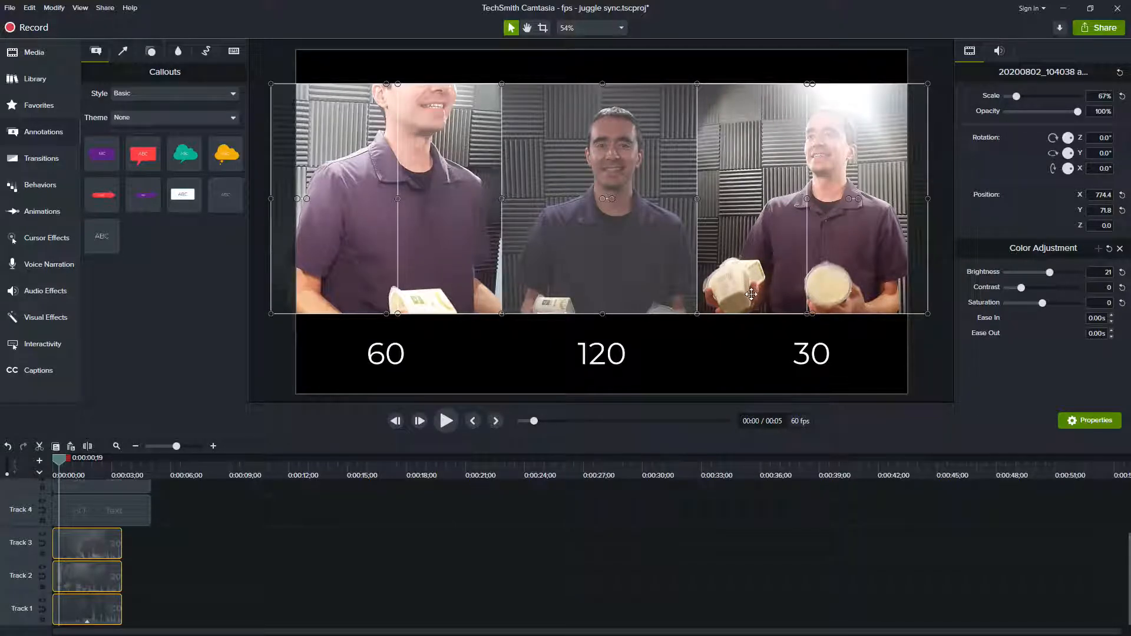
{"action": "key", "text": "period"}
{"action": "key", "text": "period"}
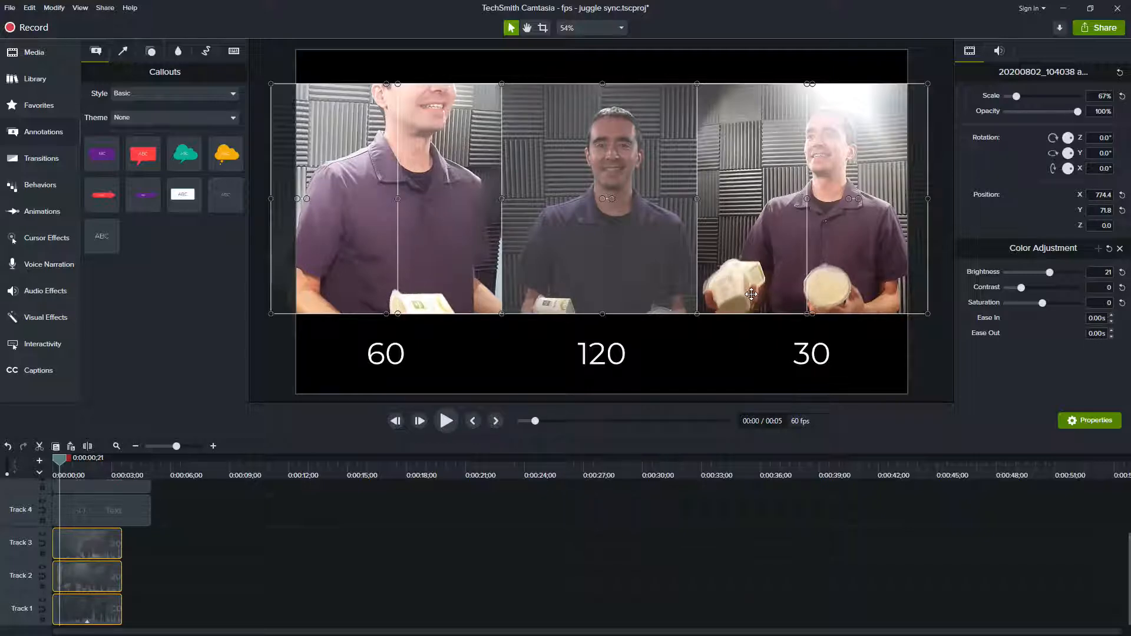
{"action": "key", "text": "period"}
{"action": "key", "text": "period"}
{"action": "key", "text": "period"}
{"action": "key", "text": "period"}
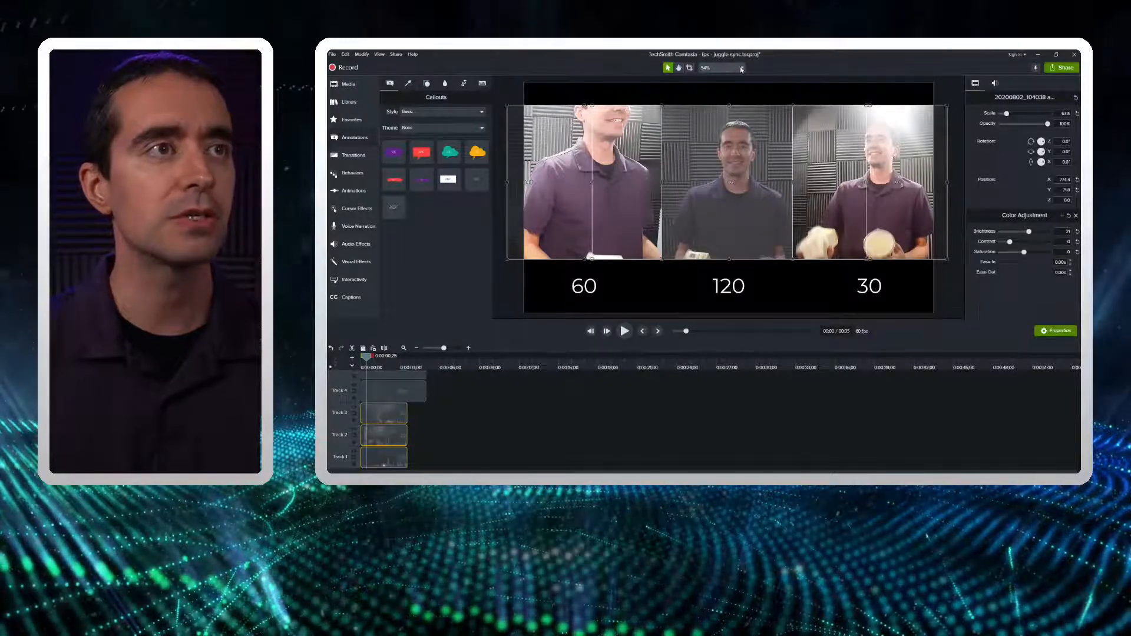
{"action": "left_click", "coordinate": [721, 68]}
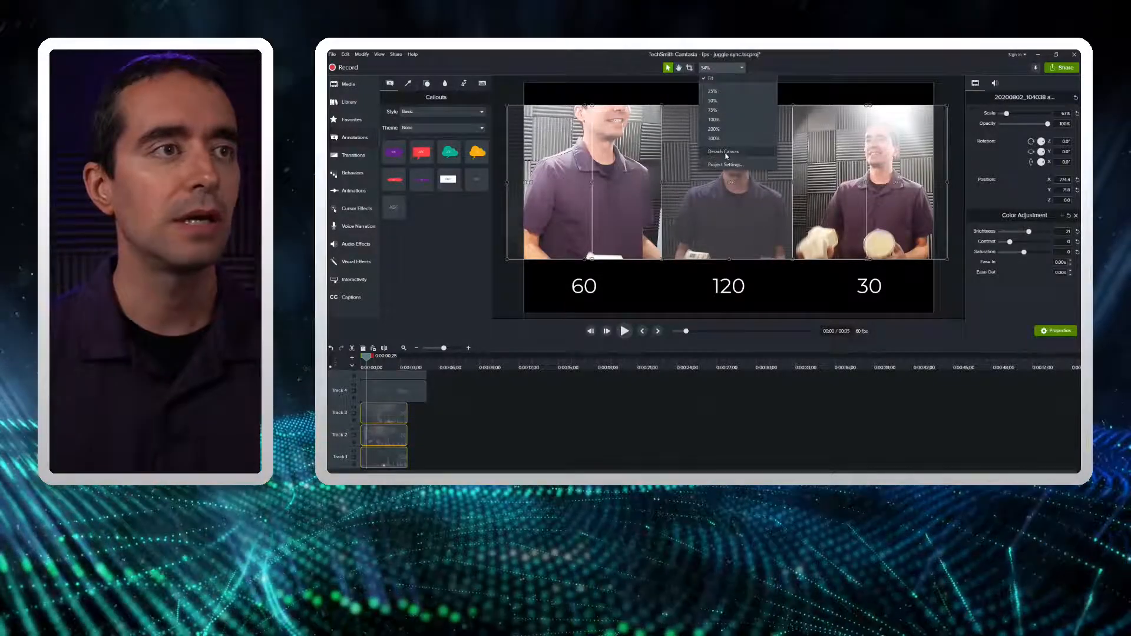
{"action": "left_click", "coordinate": [369, 361]}
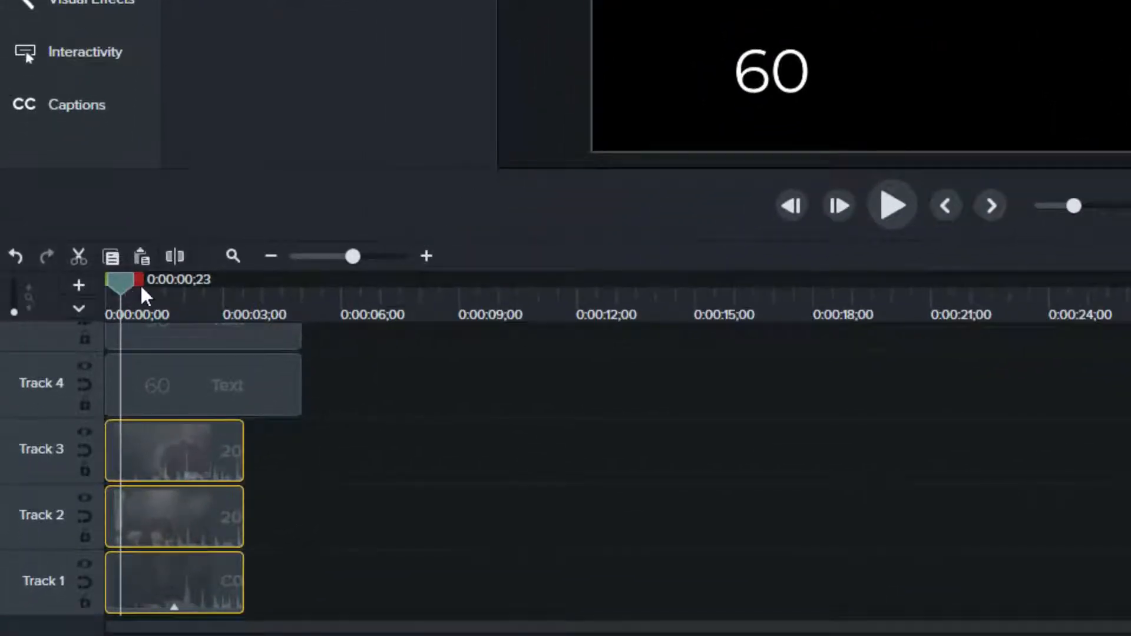
Step: Advance the playhead frame by frame to 0:00:01;00 to count the frames in one second
{"action": "key", "text": "period"}
{"action": "key", "text": "period"}
{"action": "key", "text": "period"}
{"action": "key", "text": "period"}
{"action": "key", "text": "period"}
{"action": "key", "text": "period"}
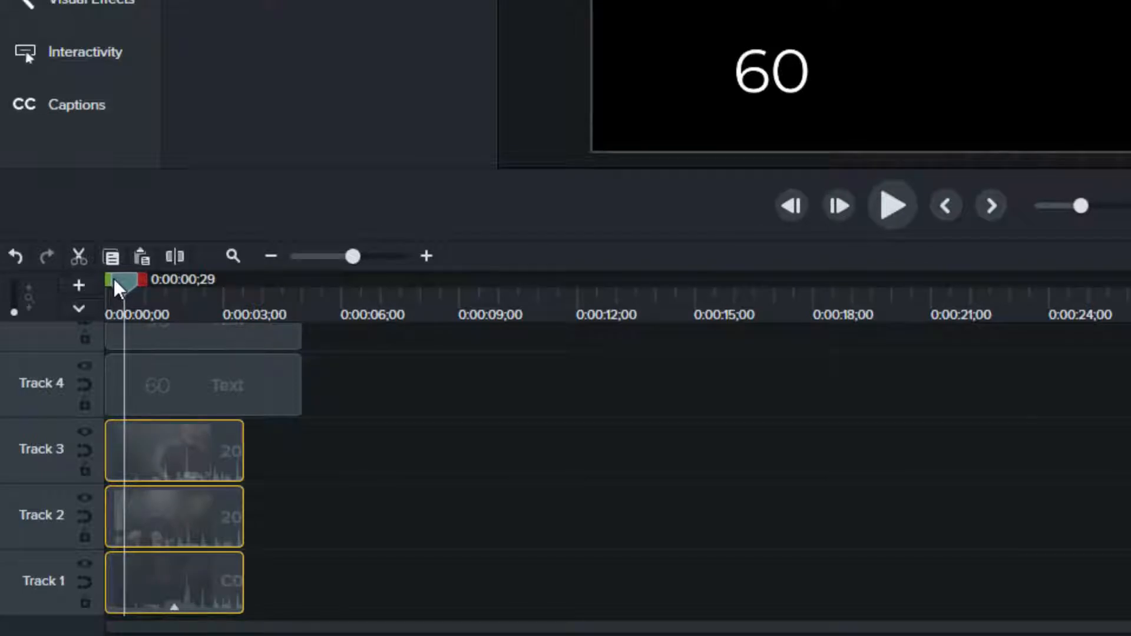
{"action": "key", "text": "period"}
{"action": "key", "text": "period"}
{"action": "key", "text": "period"}
{"action": "key", "text": "period"}
{"action": "key", "text": "period"}
{"action": "key", "text": "period"}
{"action": "key", "text": "period"}
{"action": "key", "text": "period"}
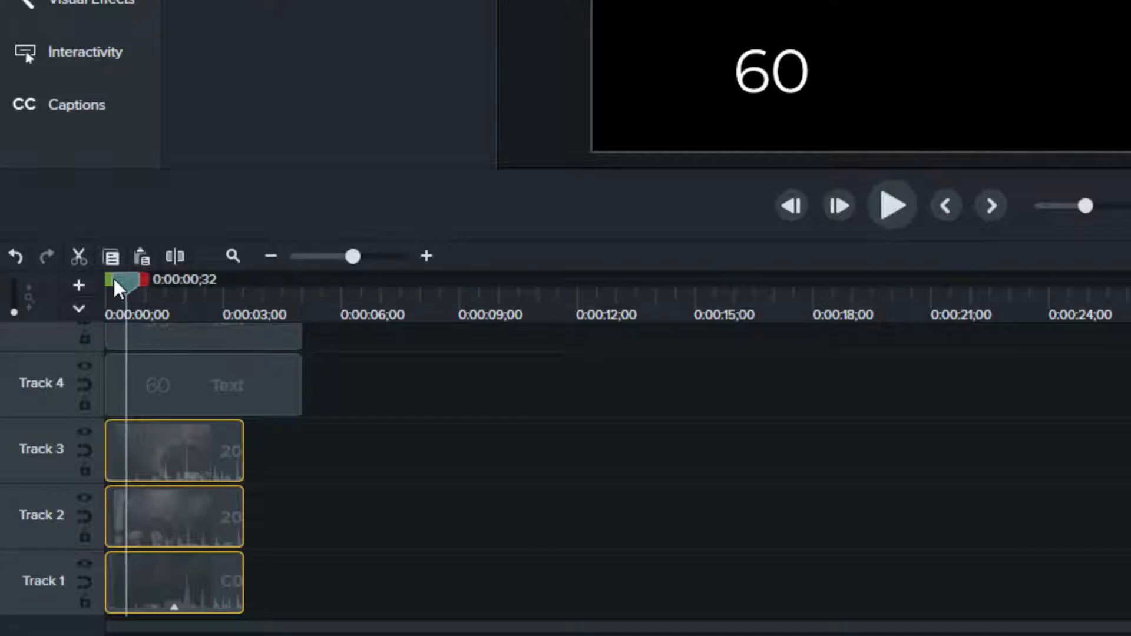
{"action": "key", "text": "period"}
{"action": "key", "text": "period"}
{"action": "key", "text": "period"}
{"action": "key", "text": "period"}
{"action": "key", "text": "period"}
{"action": "key", "text": "period"}
{"action": "key", "text": "period"}
{"action": "key", "text": "period"}
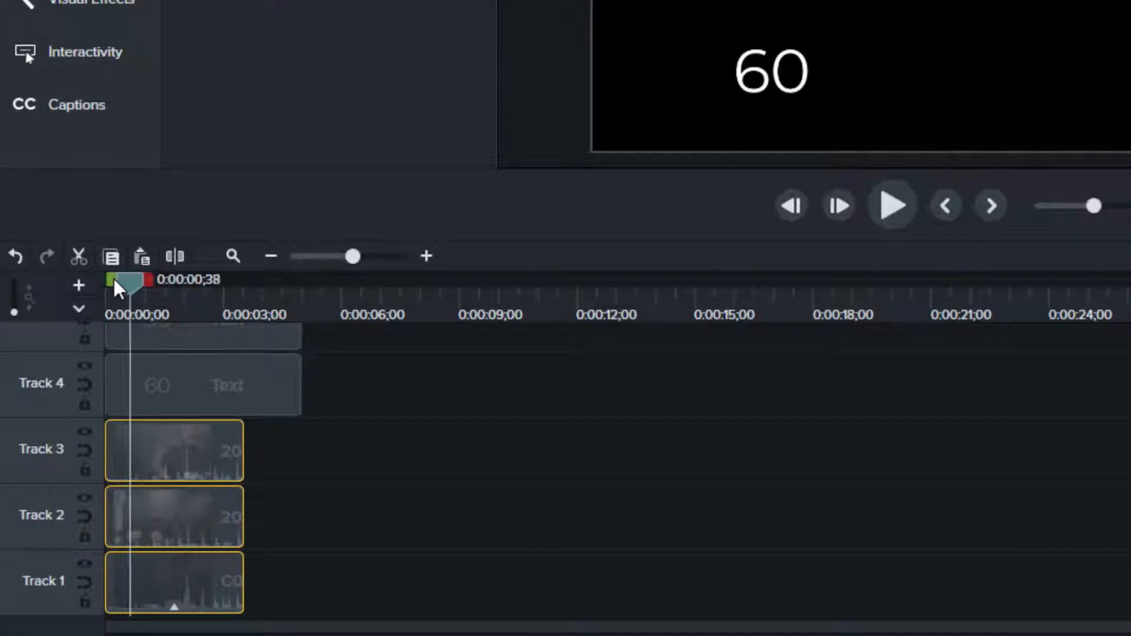
{"action": "key", "text": "period"}
{"action": "key", "text": "period"}
{"action": "key", "text": "period"}
{"action": "key", "text": "period"}
{"action": "key", "text": "period"}
{"action": "key", "text": "period"}
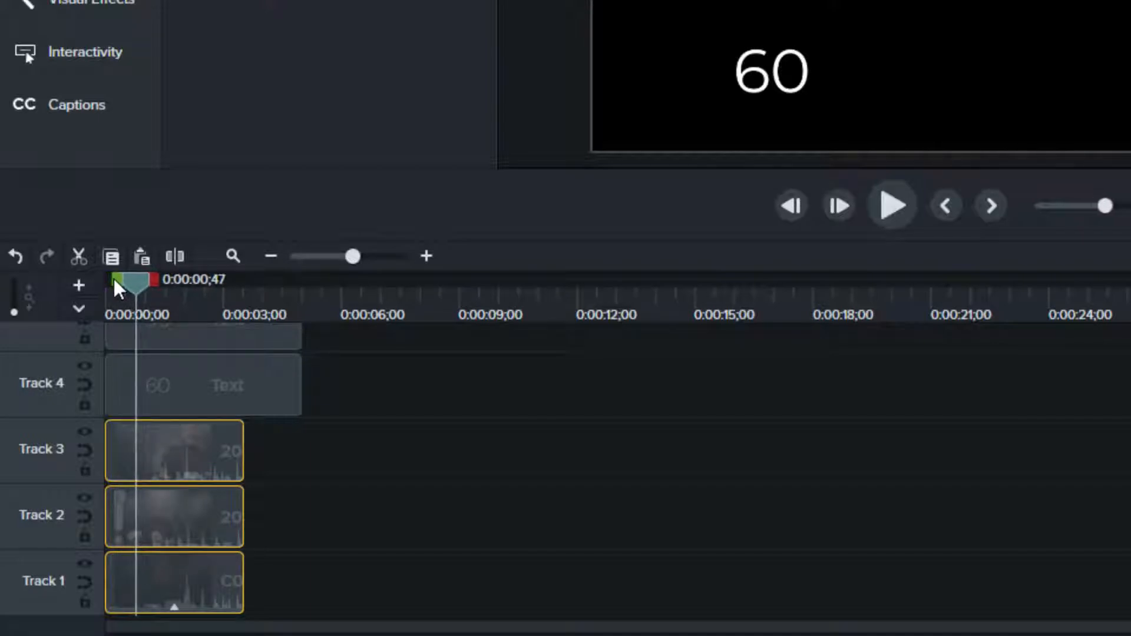
{"action": "key", "text": "period"}
{"action": "key", "text": "period"}
{"action": "key", "text": "period"}
{"action": "key", "text": "period"}
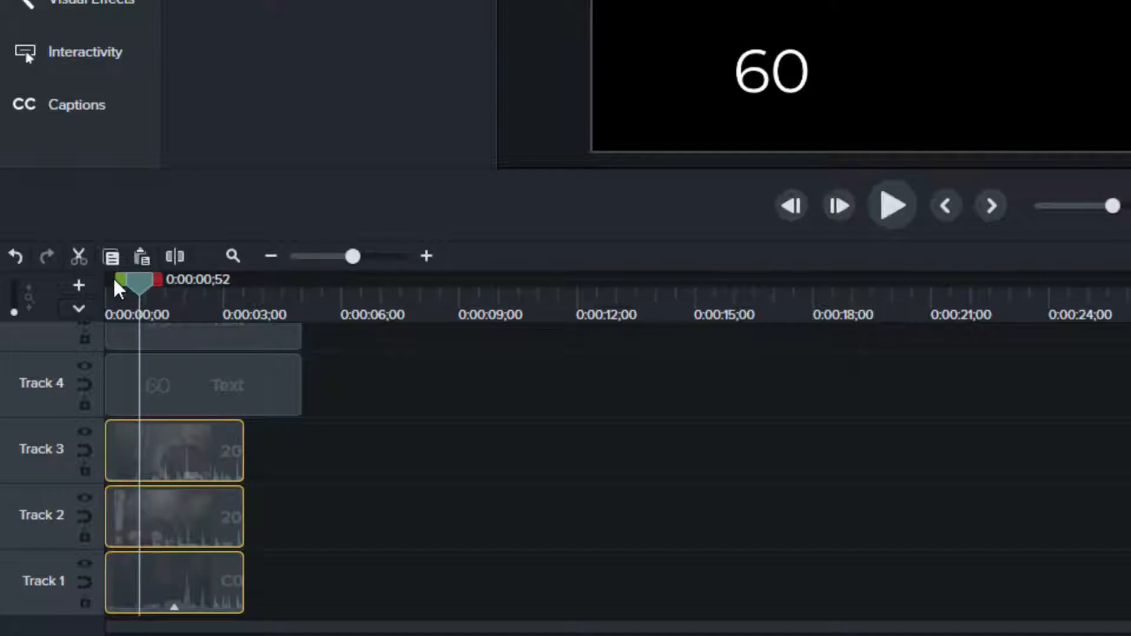
{"action": "key", "text": "period"}
{"action": "key", "text": "period"}
{"action": "key", "text": "period"}
{"action": "key", "text": "period"}
{"action": "key", "text": "period"}
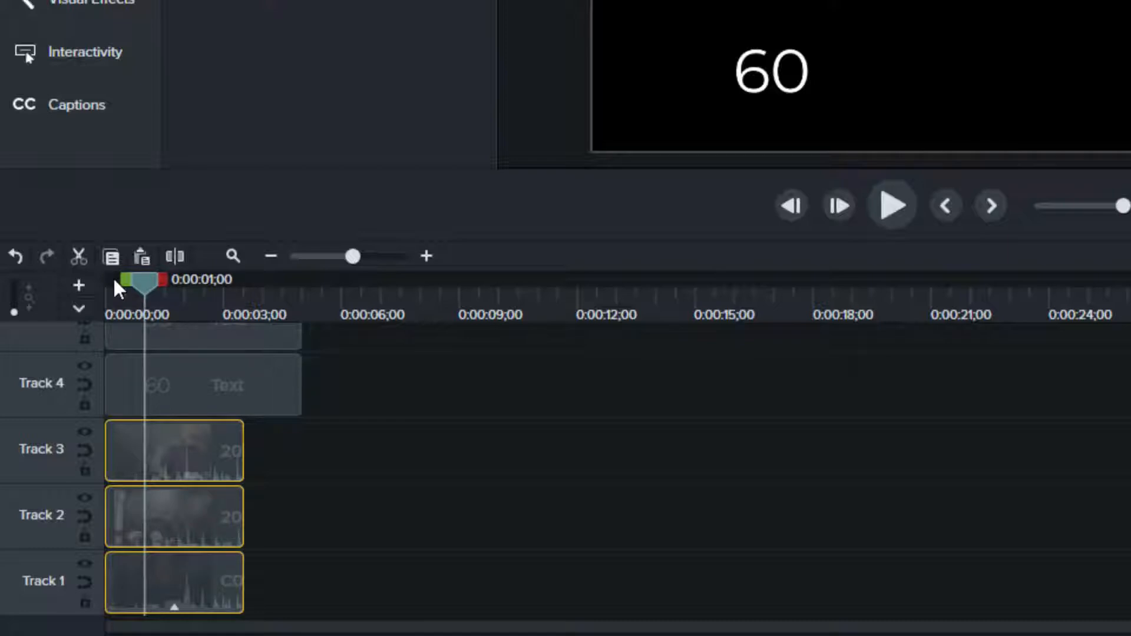
Step: Step the playhead back frame by frame to 0:00:00;48 to examine the thrown objects in the three clips
{"action": "key", "text": "comma"}
{"action": "key", "text": "comma"}
{"action": "key", "text": "comma"}
{"action": "key", "text": "comma"}
{"action": "key", "text": "comma"}
{"action": "key", "text": "comma"}
{"action": "key", "text": "comma"}
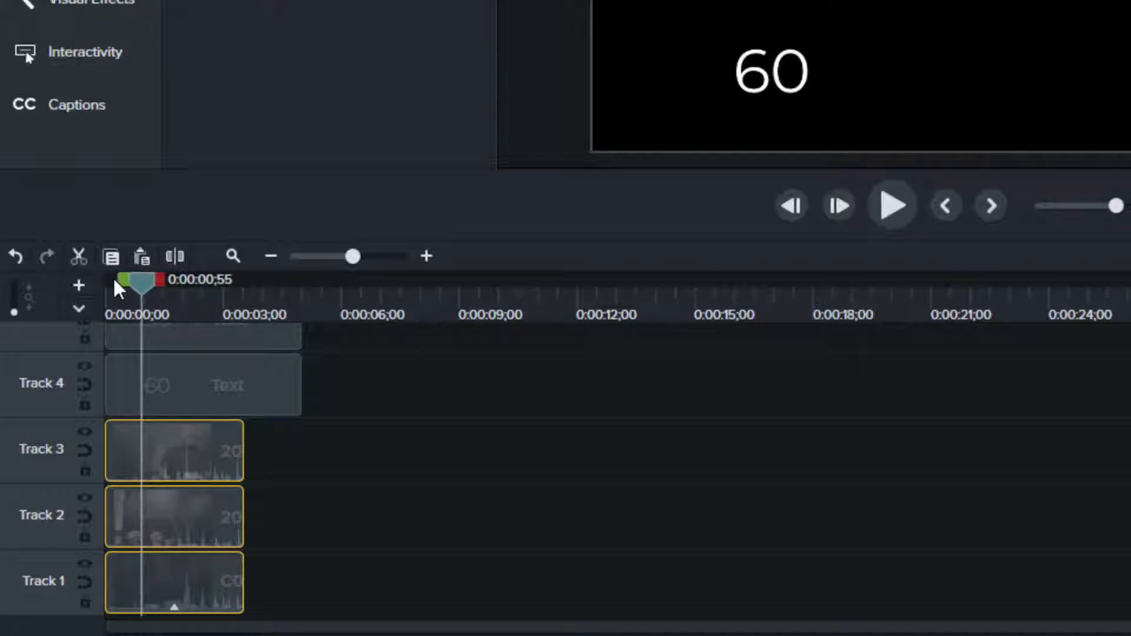
{"action": "key", "text": "comma"}
{"action": "key", "text": "comma"}
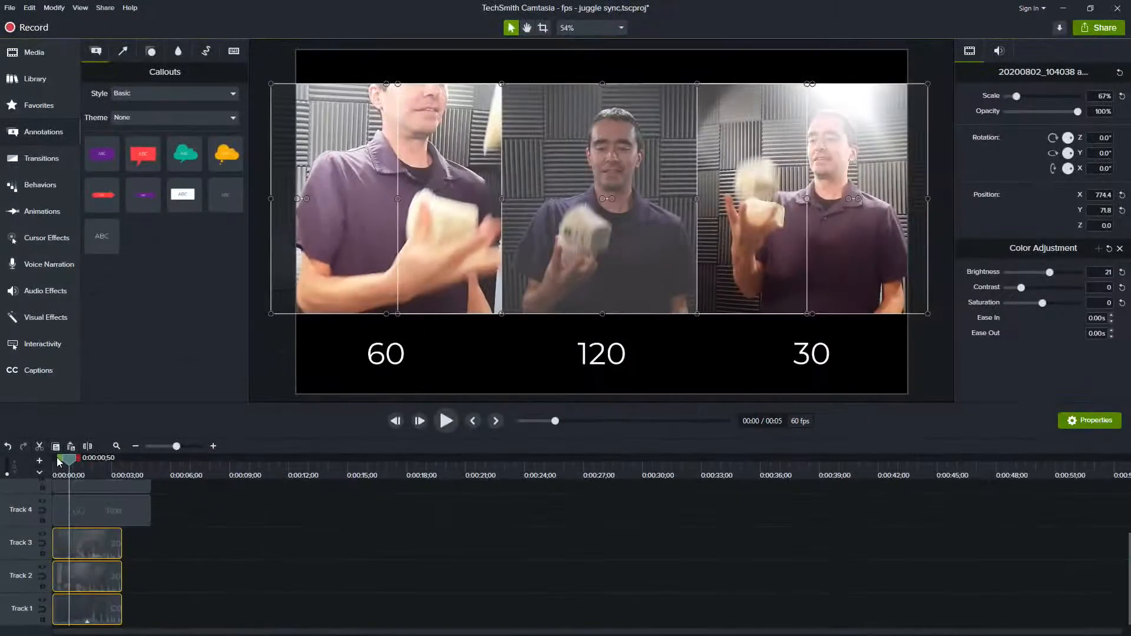
{"action": "key", "text": "comma"}
{"action": "key", "text": "comma"}
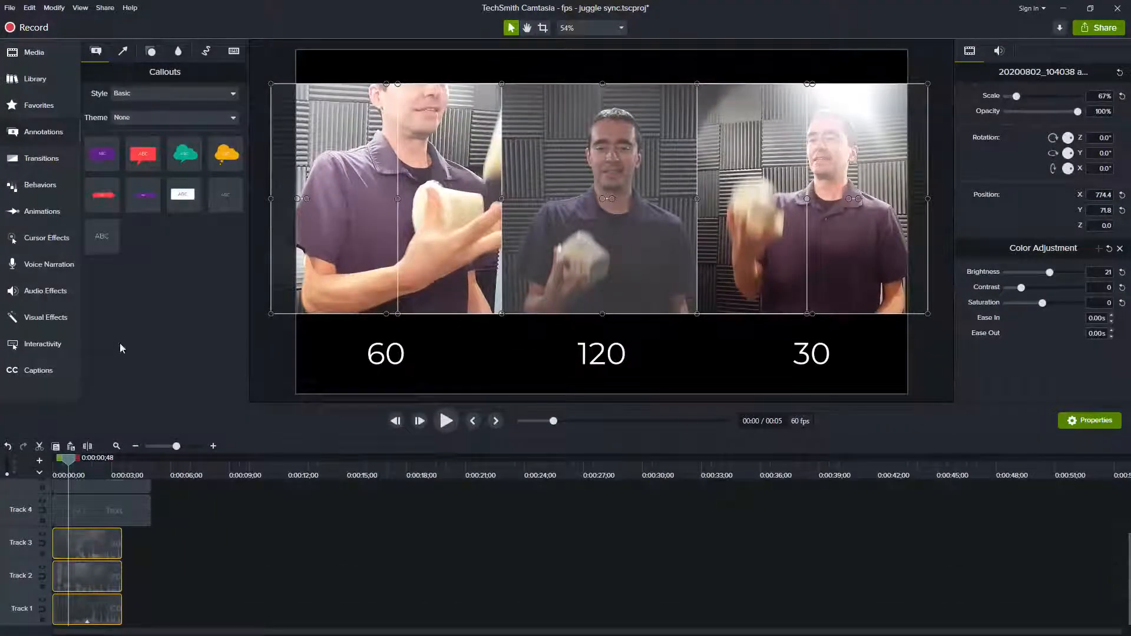
Step: Change the project's frame rate to 30 fps and apply the project settings
{"action": "left_click", "coordinate": [621, 28]}
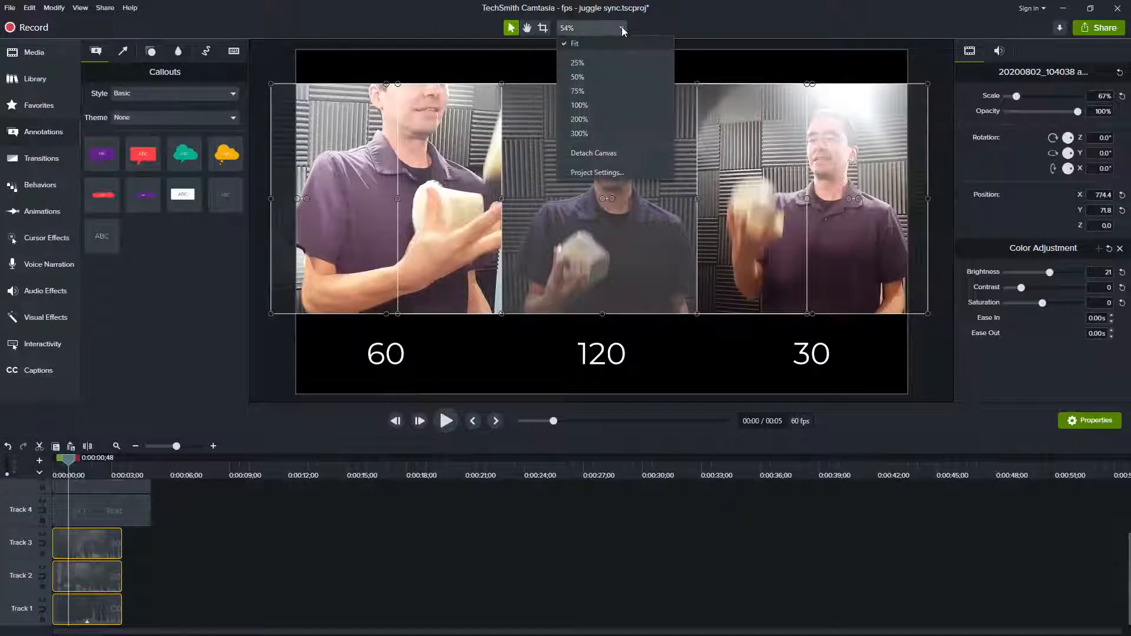
{"action": "left_click", "coordinate": [599, 172]}
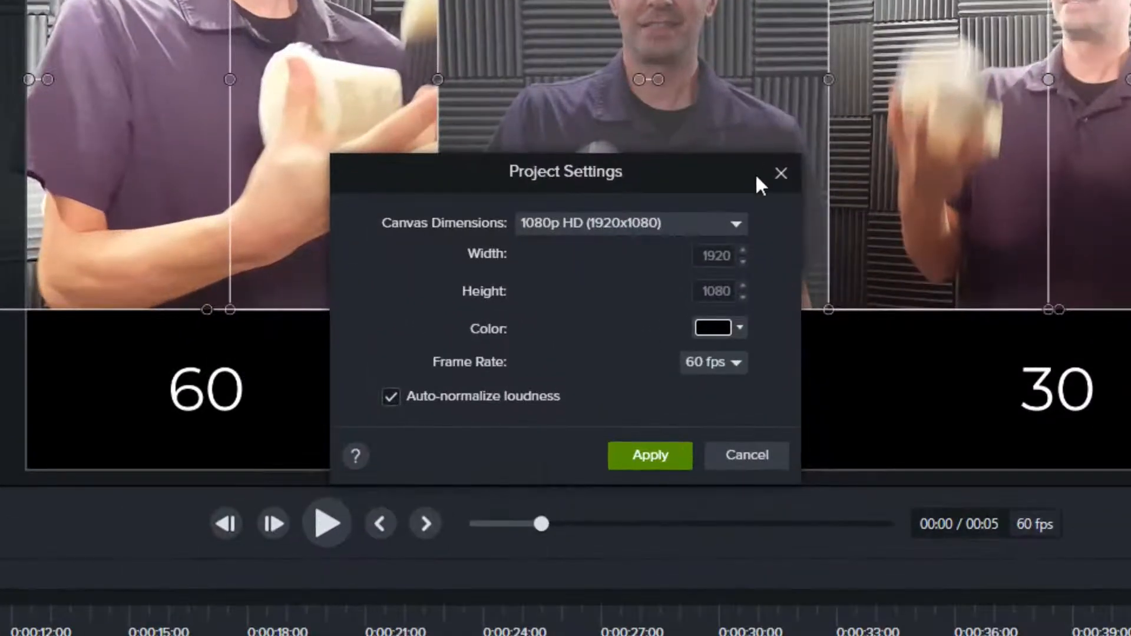
{"action": "left_click", "coordinate": [736, 362]}
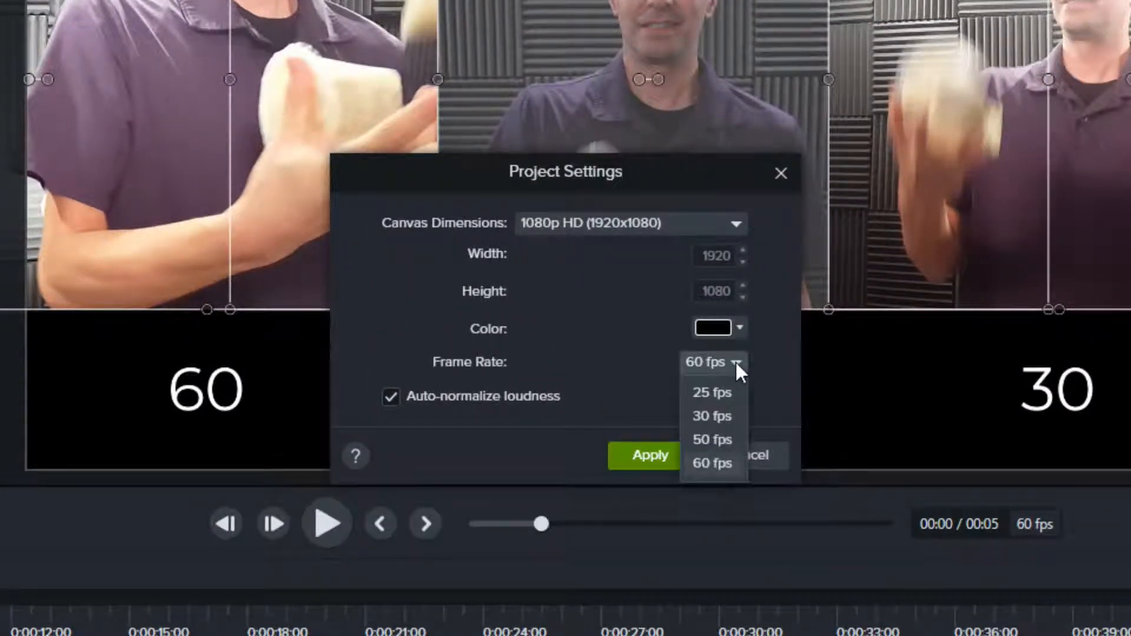
{"action": "left_click", "coordinate": [721, 408]}
{"action": "left_click", "coordinate": [639, 451]}
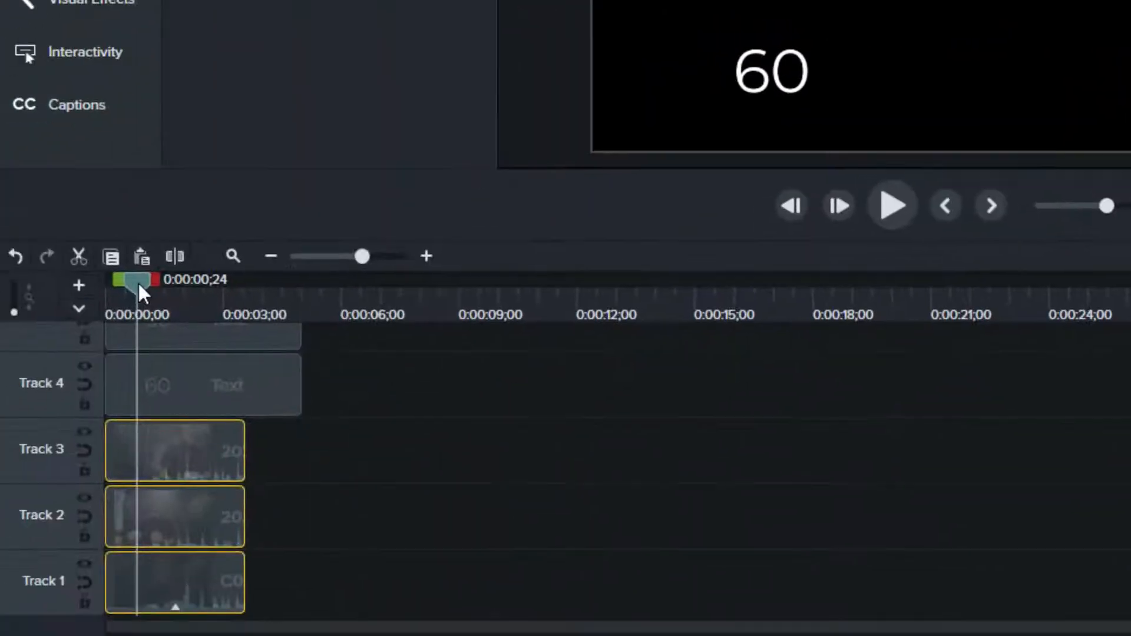
Step: Step the playhead forward frame by frame to the one-second mark to count the frames in the 30 fps project
{"action": "key", "text": "Right"}
{"action": "key", "text": "Right"}
{"action": "key", "text": "Right"}
{"action": "key", "text": "Right"}
{"action": "key", "text": "Right"}
{"action": "key", "text": "Right"}
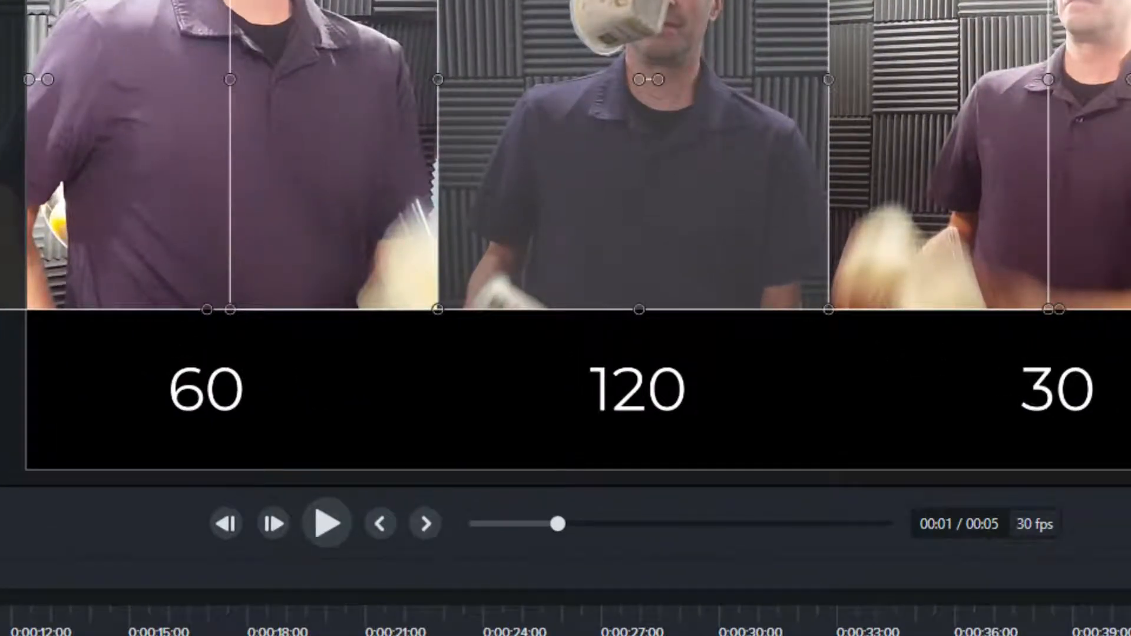
Step: Step the playhead back frame by frame to 0:00:00;21, comparing how the thrown objects move in the three clips
{"action": "key", "text": "comma"}
{"action": "key", "text": "comma"}
{"action": "key", "text": "comma"}
{"action": "key", "text": "comma"}
{"action": "key", "text": "comma"}
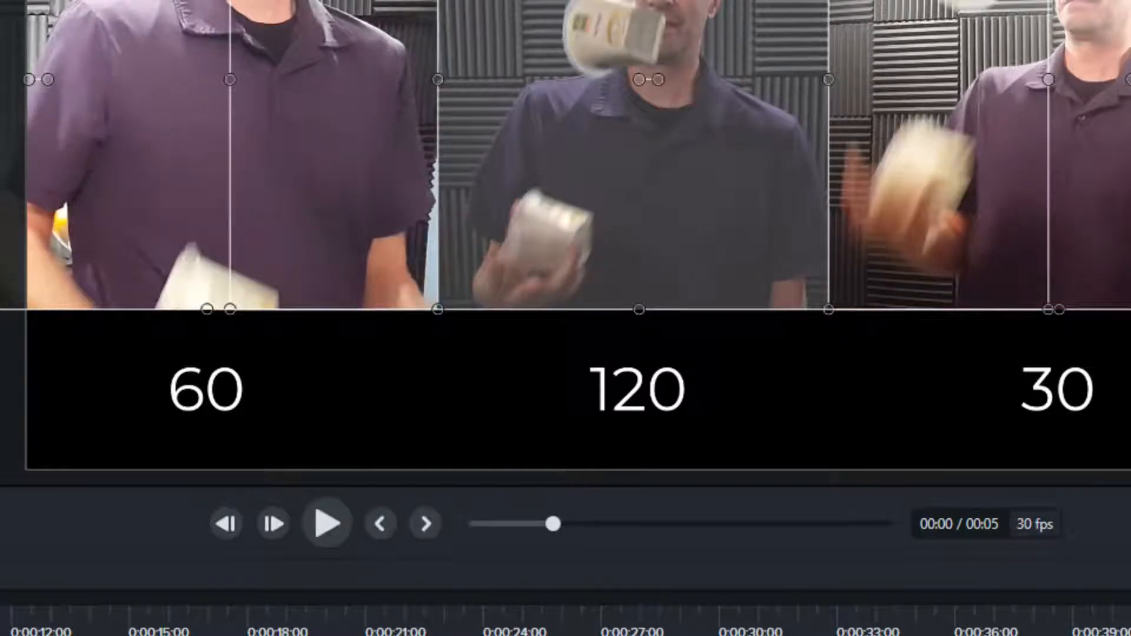
{"action": "key", "text": "comma"}
{"action": "key", "text": "comma"}
{"action": "key", "text": "comma"}
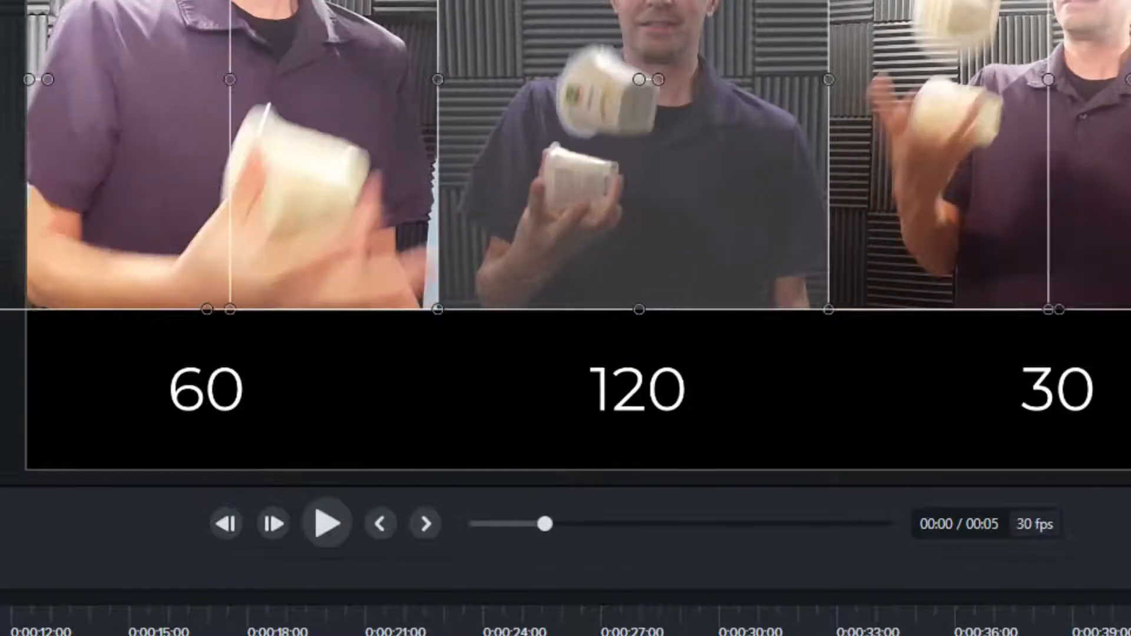
{"action": "key", "text": "comma"}
{"action": "key", "text": "comma"}
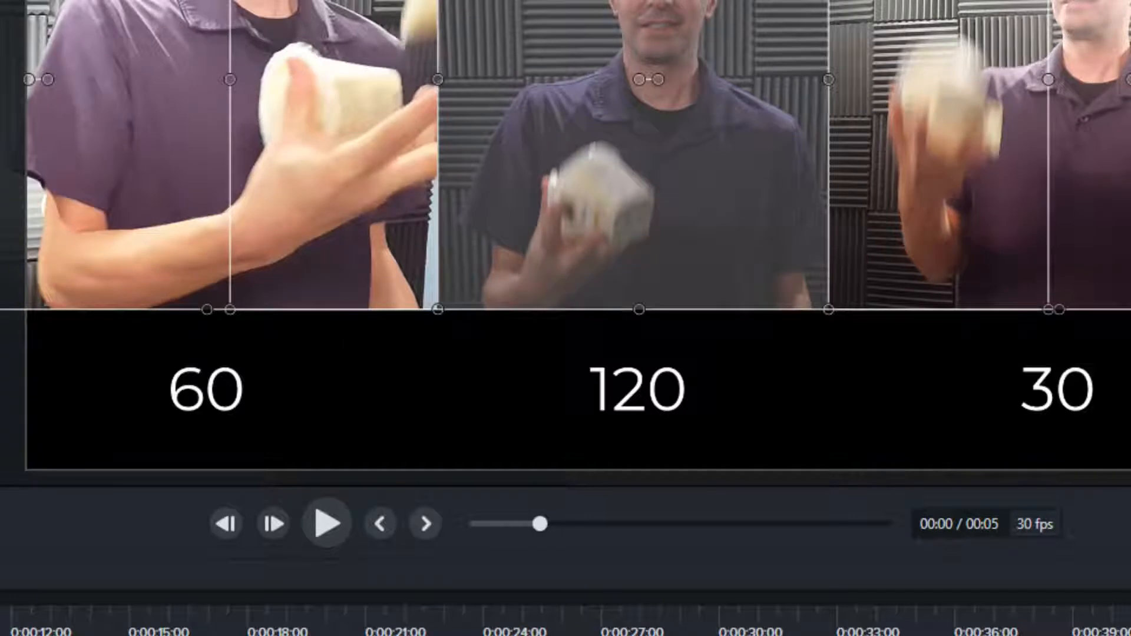
{"action": "key", "text": "comma"}
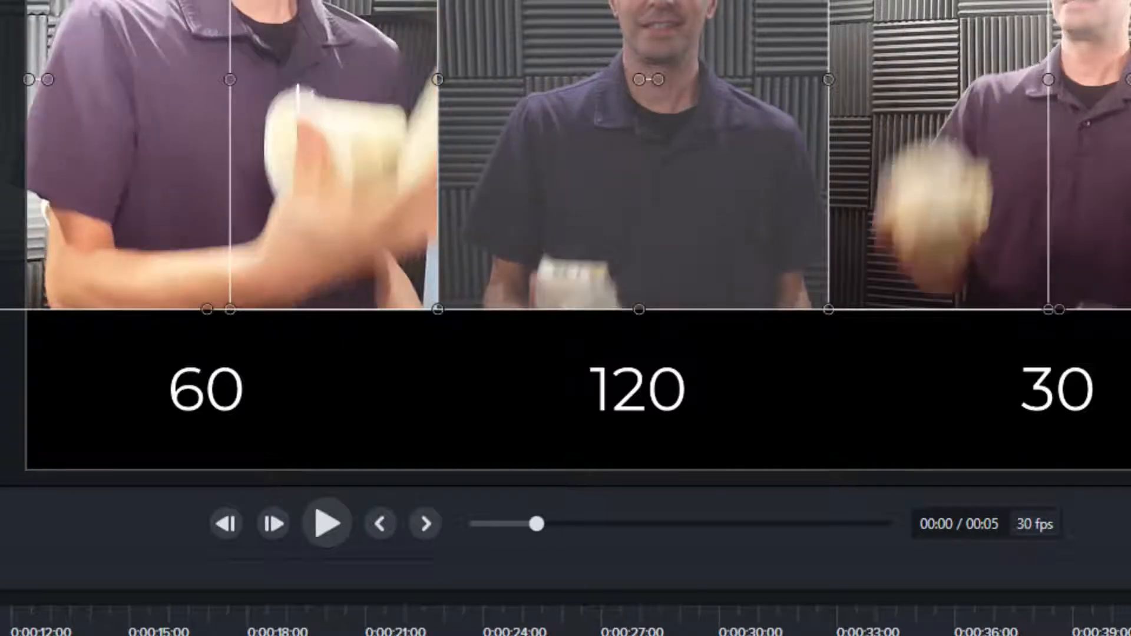
{"action": "key", "text": "comma"}
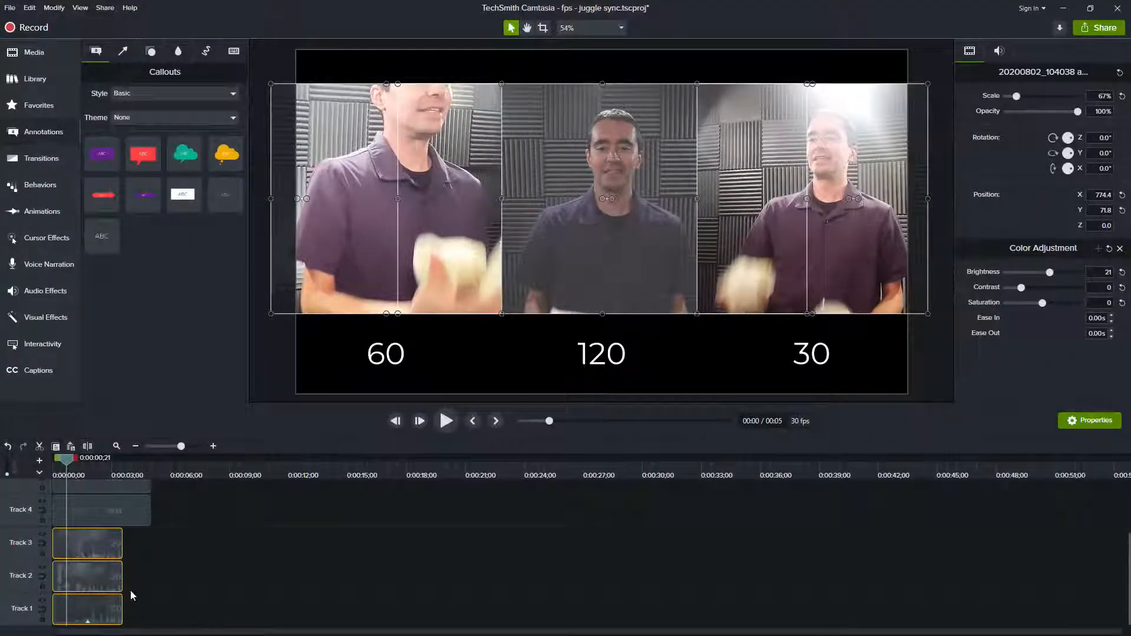
Step: Add Clip Speed to the selected video clips on Tracks 1 to 3 and set the speed to 0.25x
{"action": "right_click", "coordinate": [90, 550]}
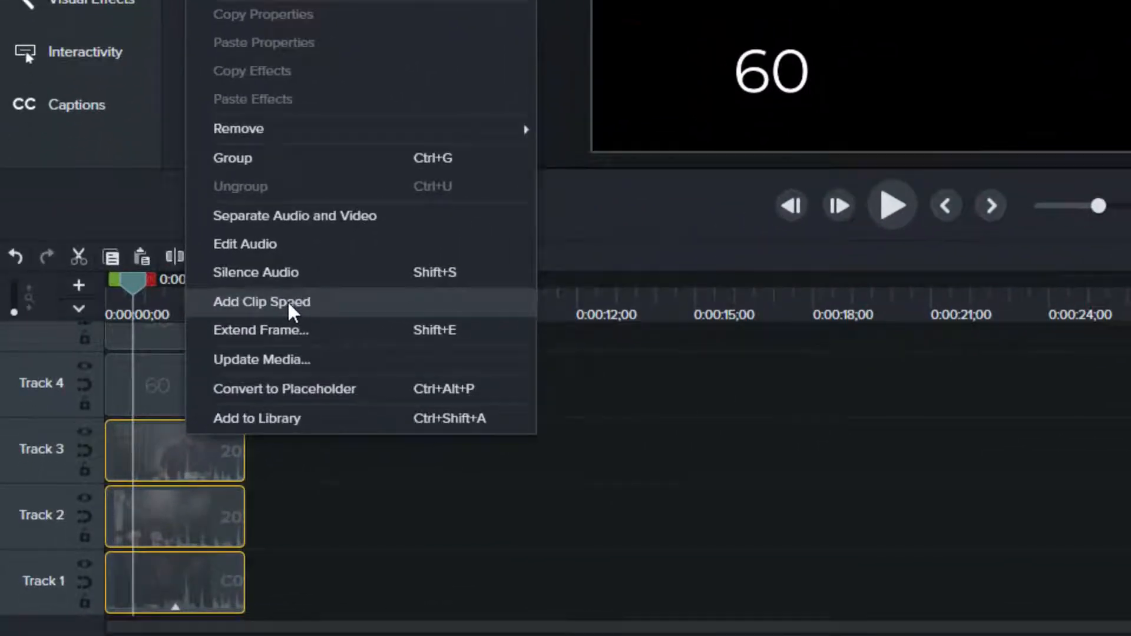
{"action": "left_click", "coordinate": [290, 306]}
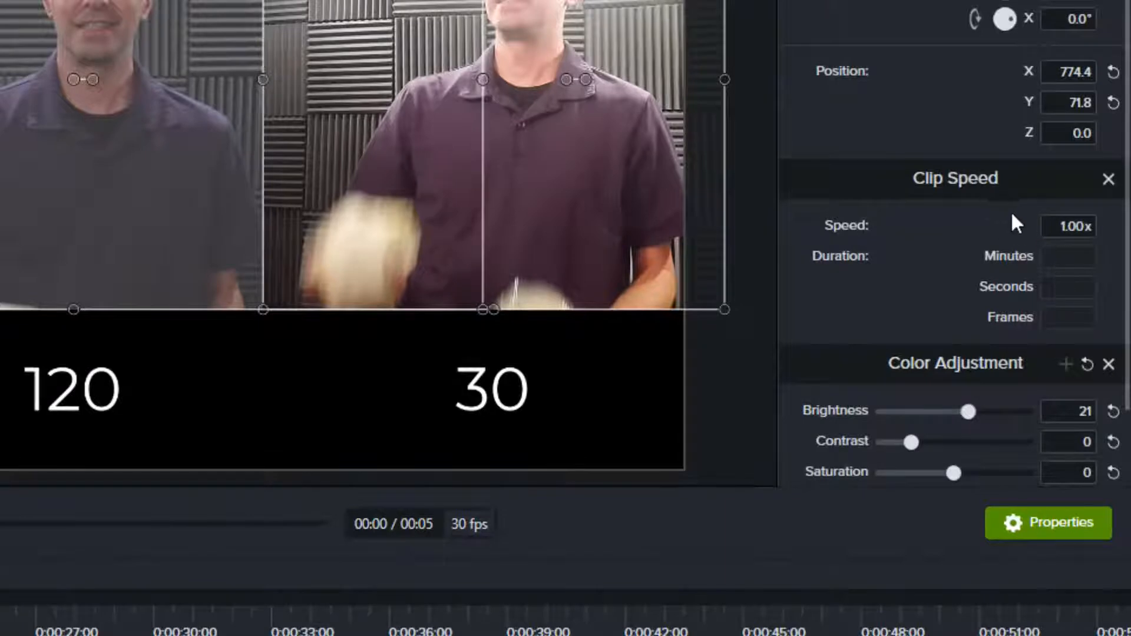
{"action": "left_click", "coordinate": [1055, 226]}
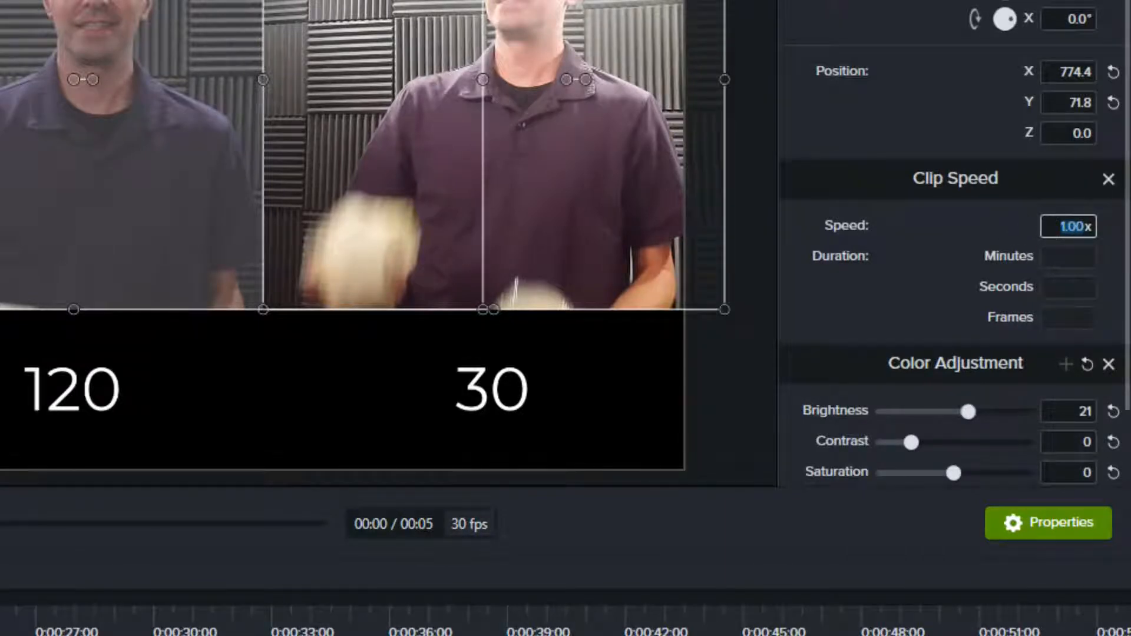
{"action": "type", "text": ".25x"}
{"action": "key", "text": "Return"}
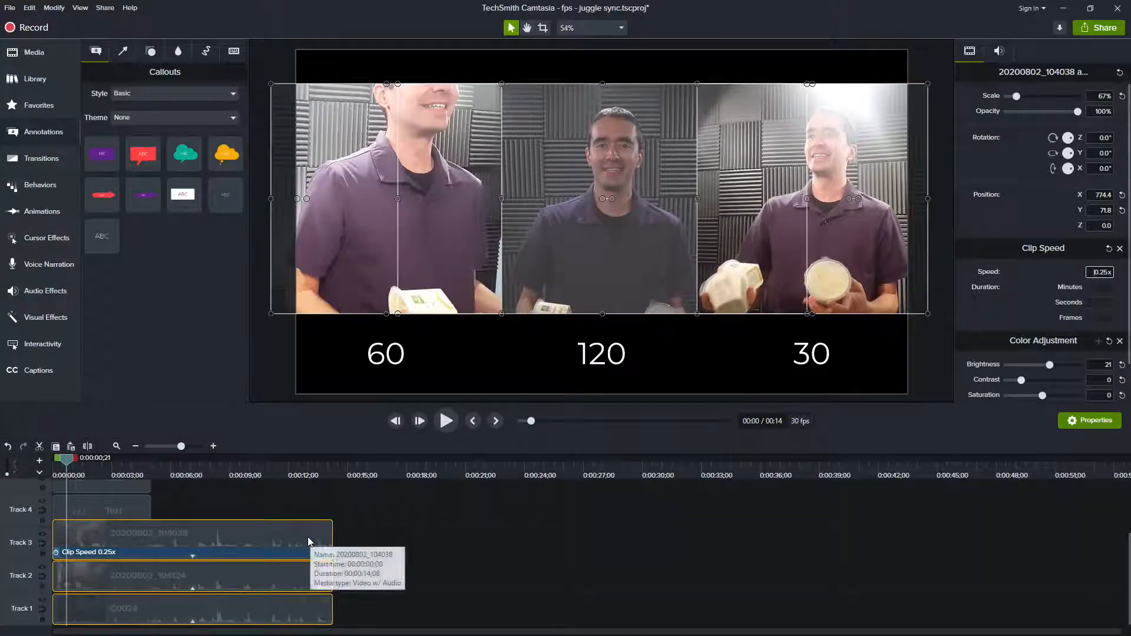
Step: Return the playhead to the timeline start, check the Track 3 clip's speed settings, and clear the selection
{"action": "left_click_drag", "start_coordinate": [67, 465], "coordinate": [55, 465]}
{"action": "left_click", "coordinate": [100, 532]}
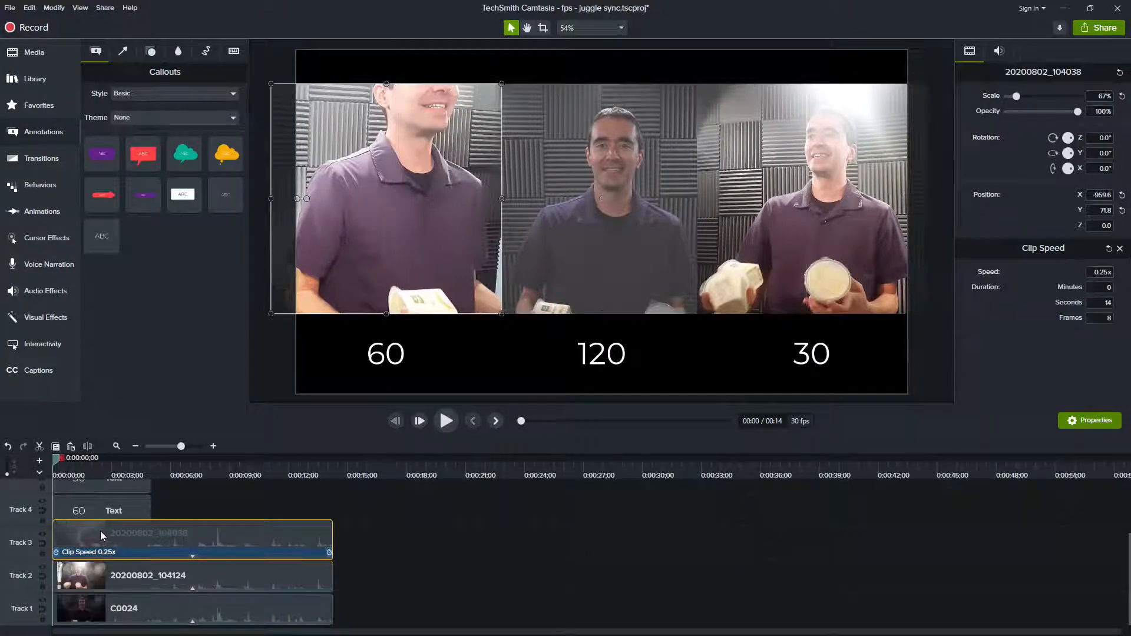
{"action": "left_click", "coordinate": [239, 510]}
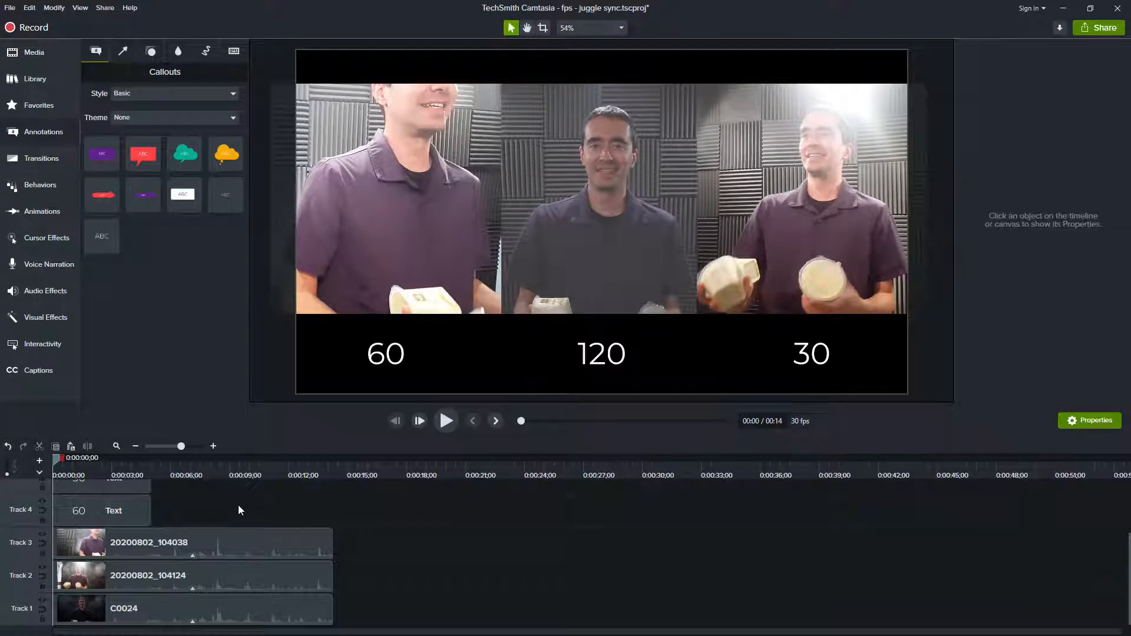
Step: Step through the first slowed frames to 0:00:00;04, going back one frame to compare the neighbouring images
{"action": "key", "text": "period"}
{"action": "key", "text": "period"}
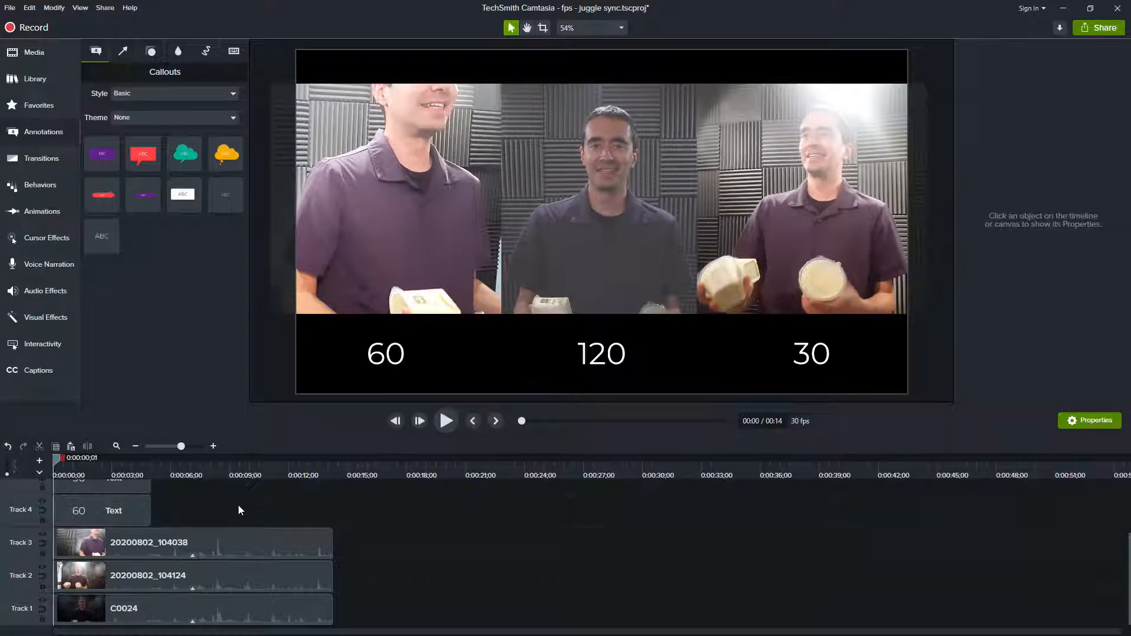
{"action": "key", "text": "period"}
{"action": "key", "text": "period"}
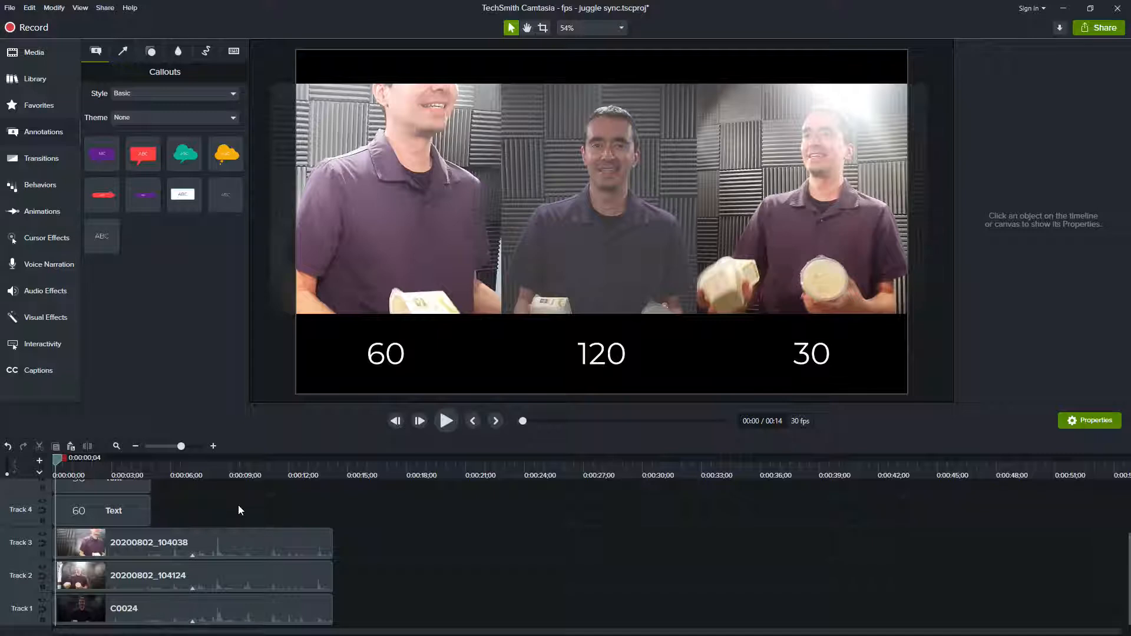
{"action": "key", "text": "comma"}
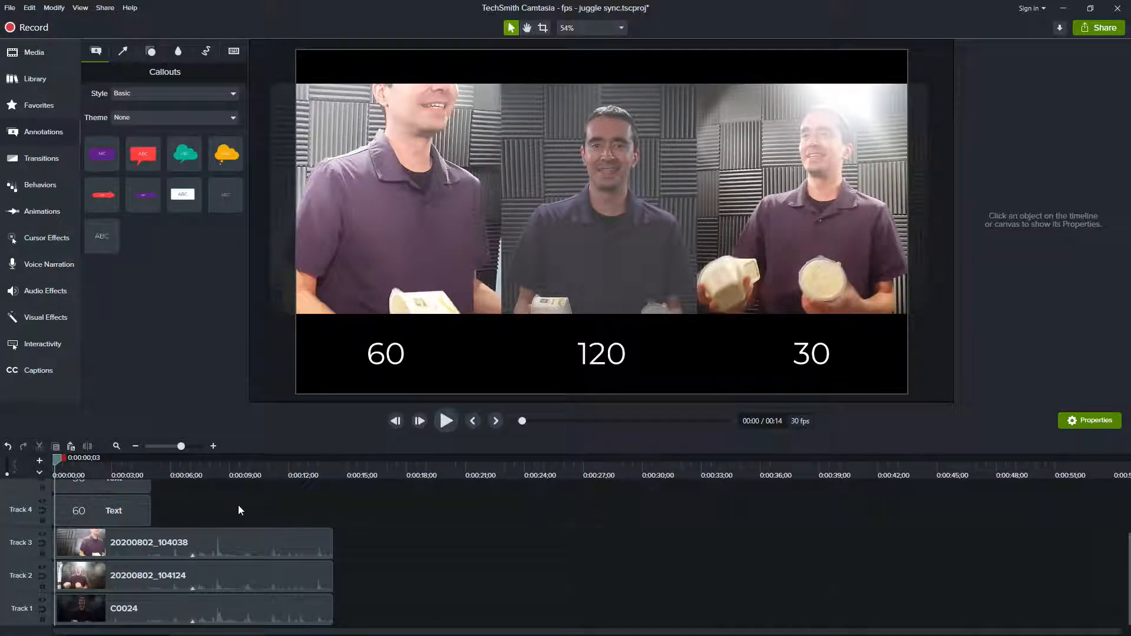
{"action": "key", "text": "period"}
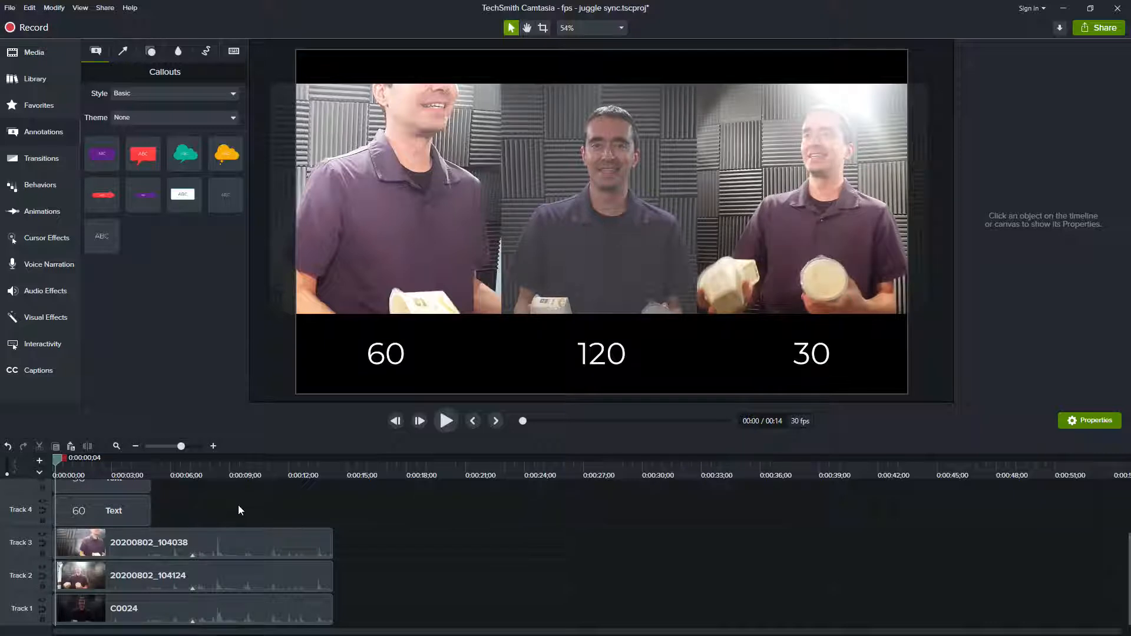
Step: Advance frame by frame to 0:00:00;20, examining how often each slowed clip shows a new image
{"action": "key", "text": "period"}
{"action": "key", "text": "period"}
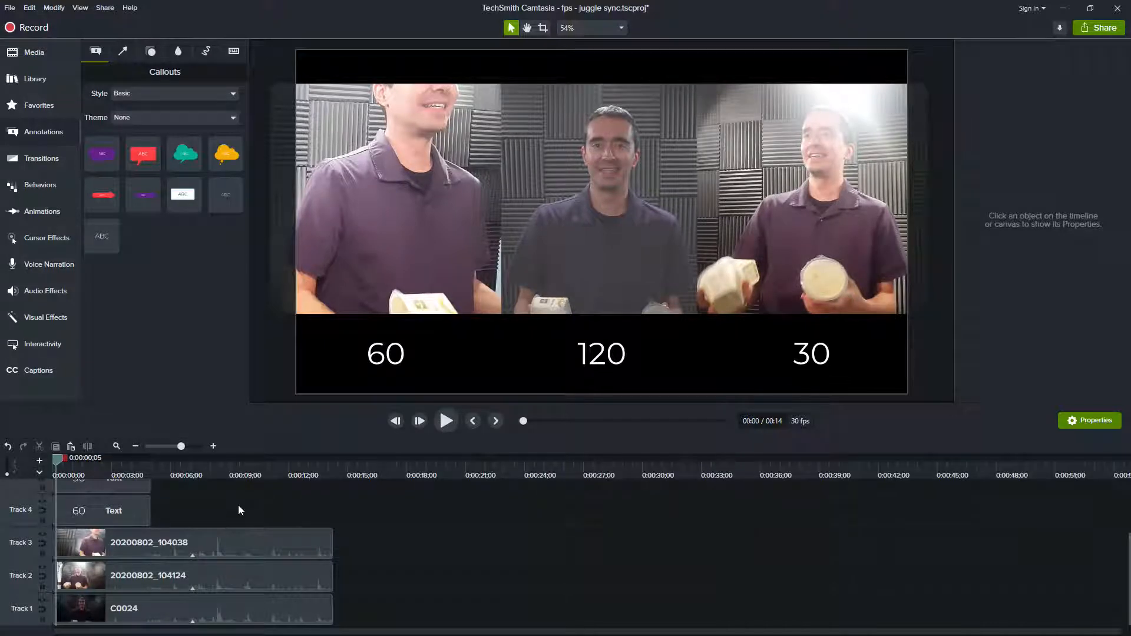
{"action": "key", "text": "period"}
{"action": "key", "text": "period"}
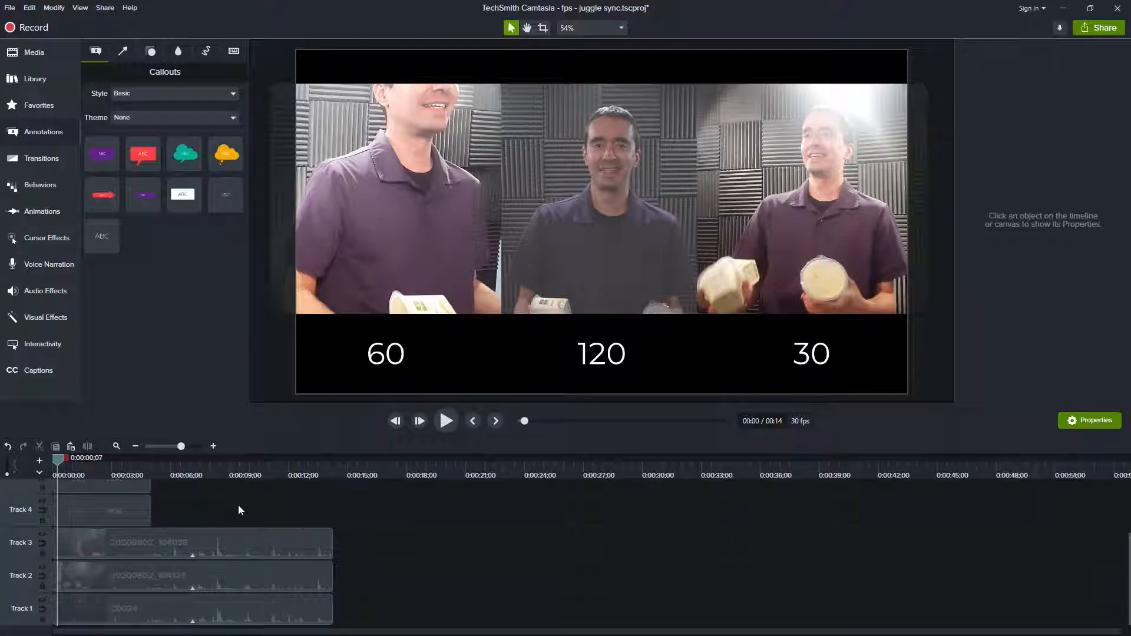
{"action": "key", "text": "period"}
{"action": "key", "text": "period"}
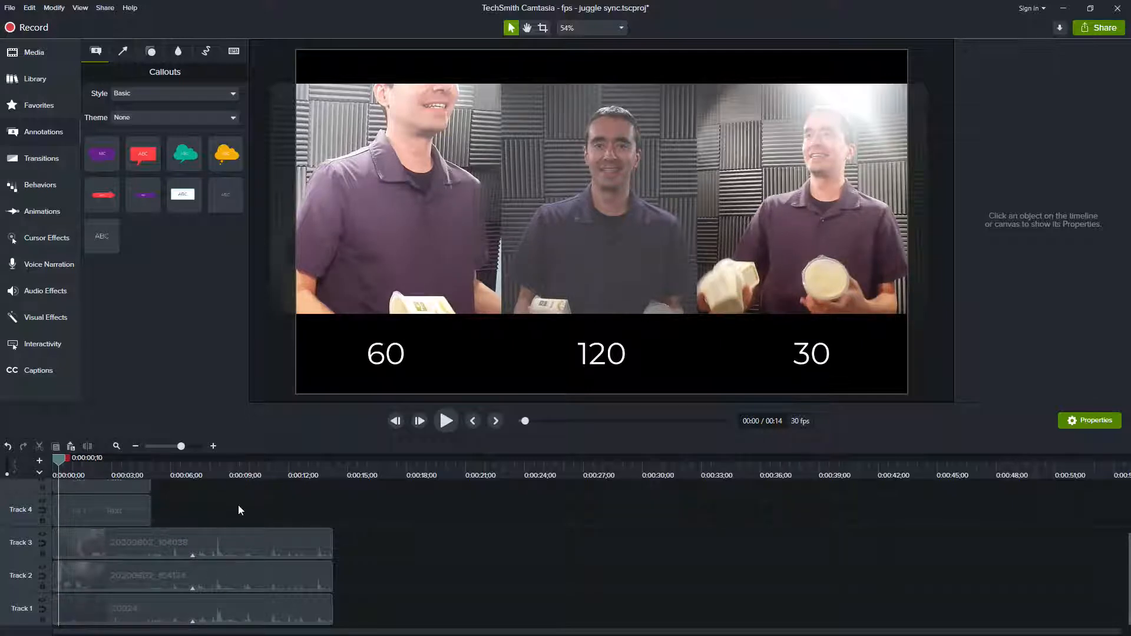
{"action": "key", "text": "period"}
{"action": "key", "text": "period"}
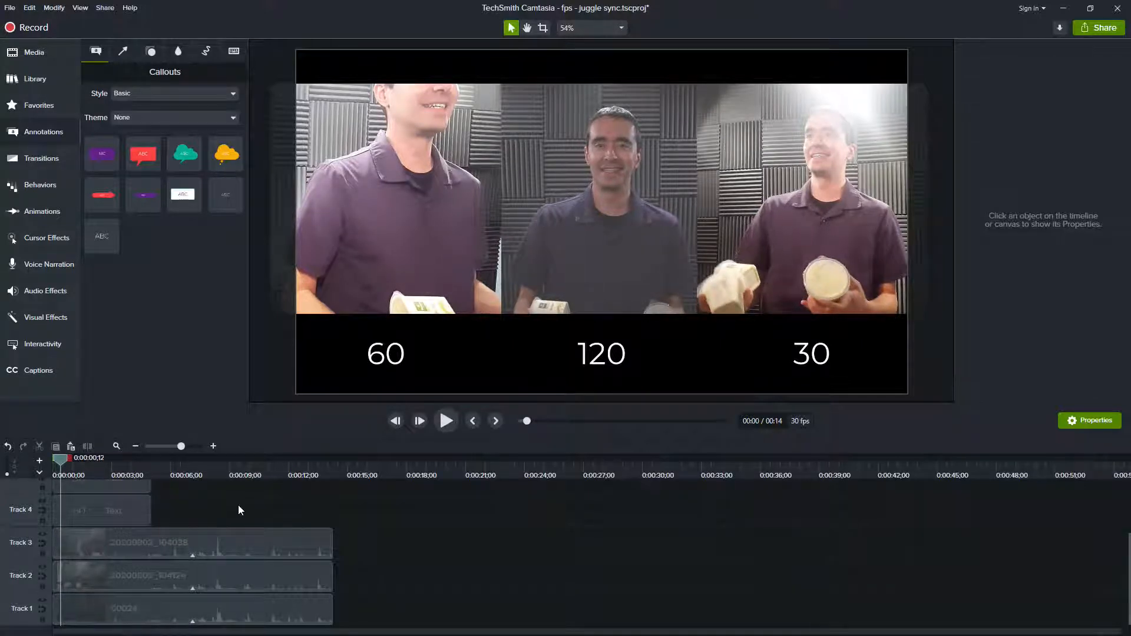
{"action": "key", "text": "period"}
{"action": "key", "text": "period"}
{"action": "key", "text": "period"}
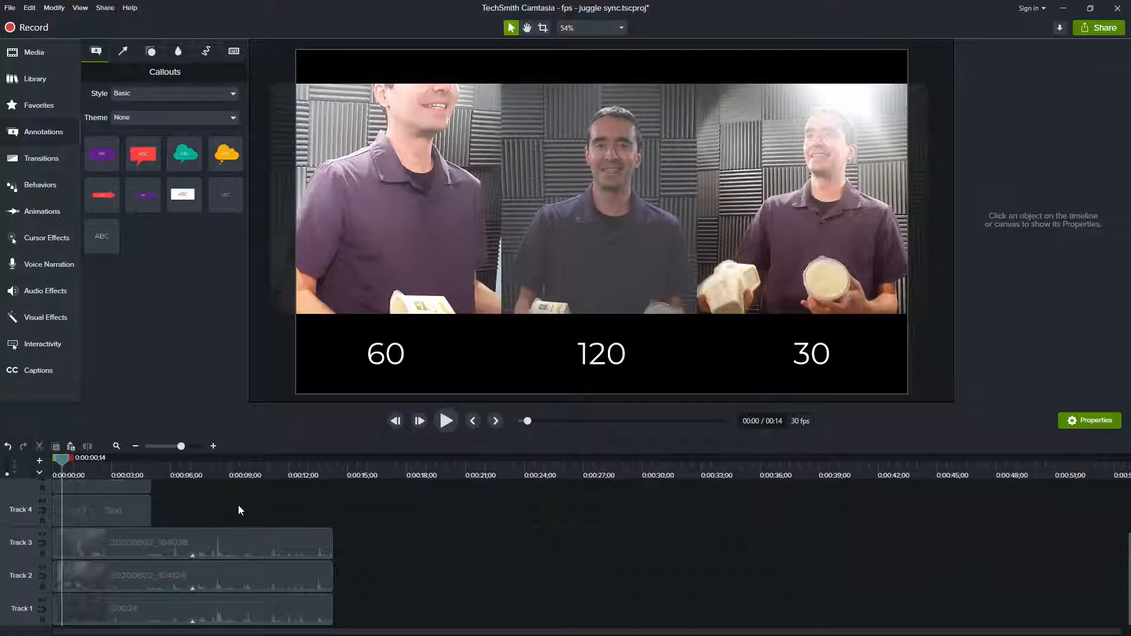
{"action": "key", "text": "period"}
{"action": "key", "text": "period"}
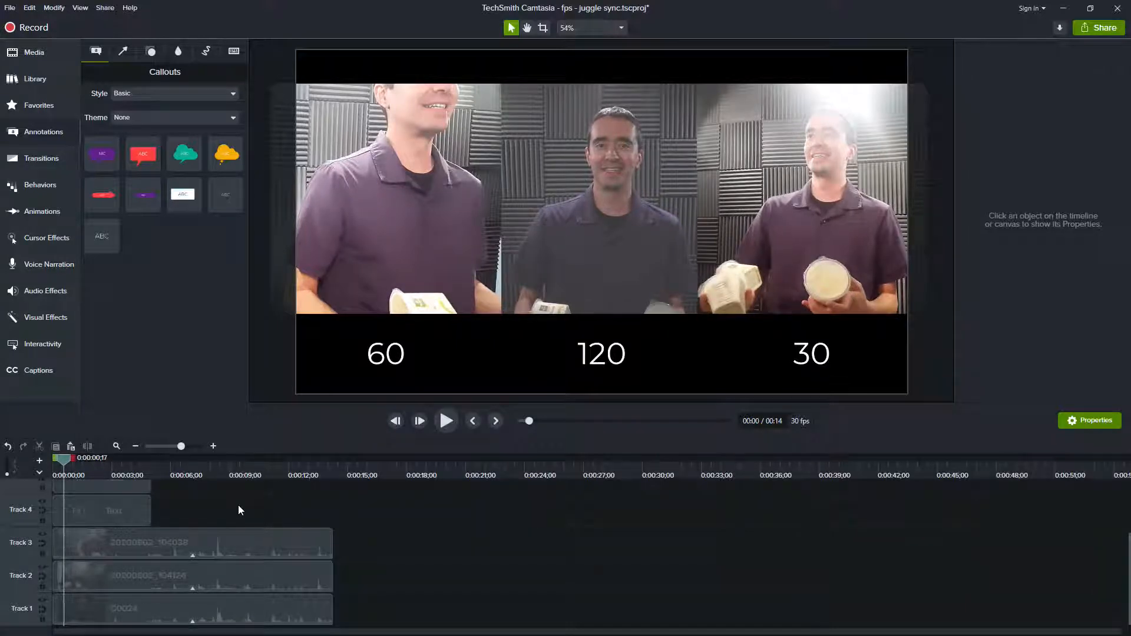
{"action": "key", "text": "period"}
{"action": "key", "text": "period"}
{"action": "key", "text": "period"}
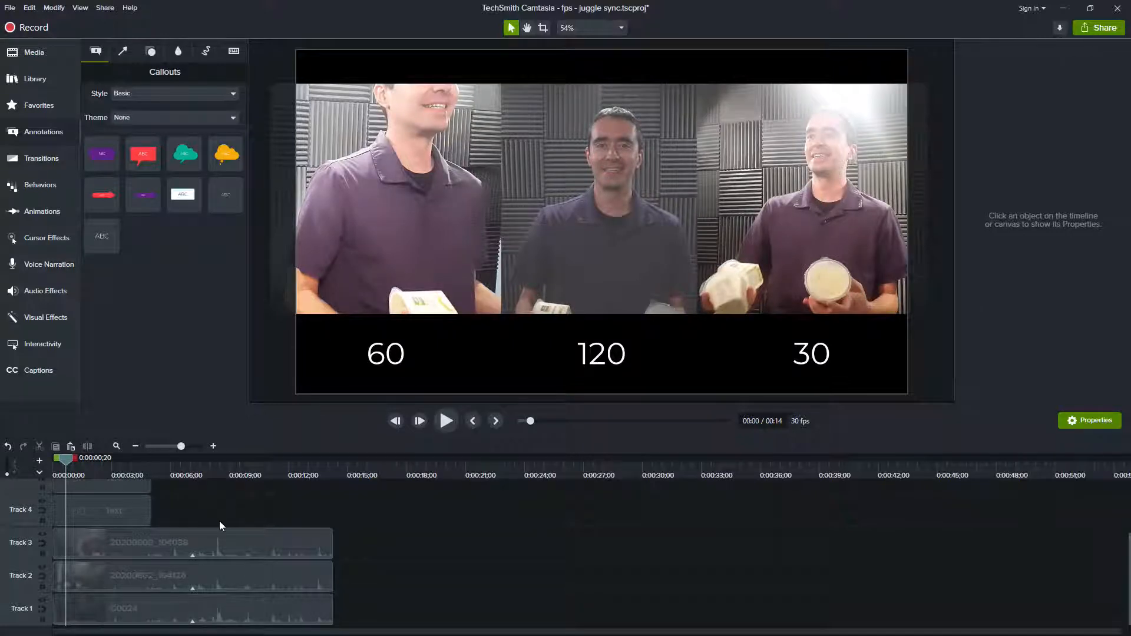
Step: Play the slowed clips with a pause to compare their smoothness, stop near 0:00:11;27, and return to the timeline start
{"action": "left_click", "coordinate": [446, 421]}
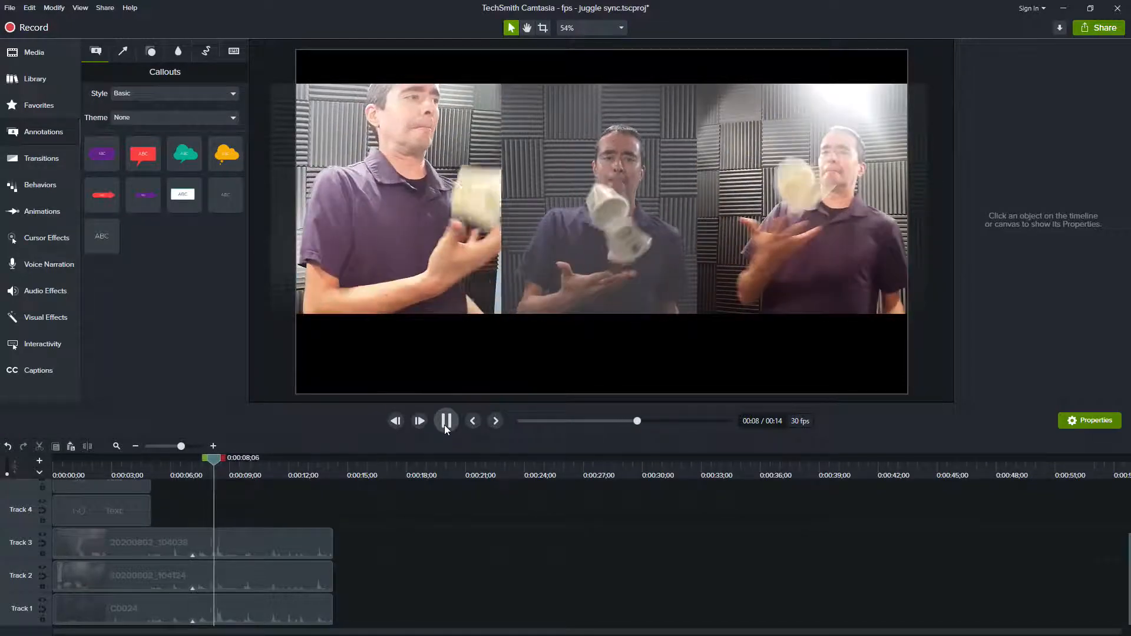
{"action": "left_click", "coordinate": [444, 425]}
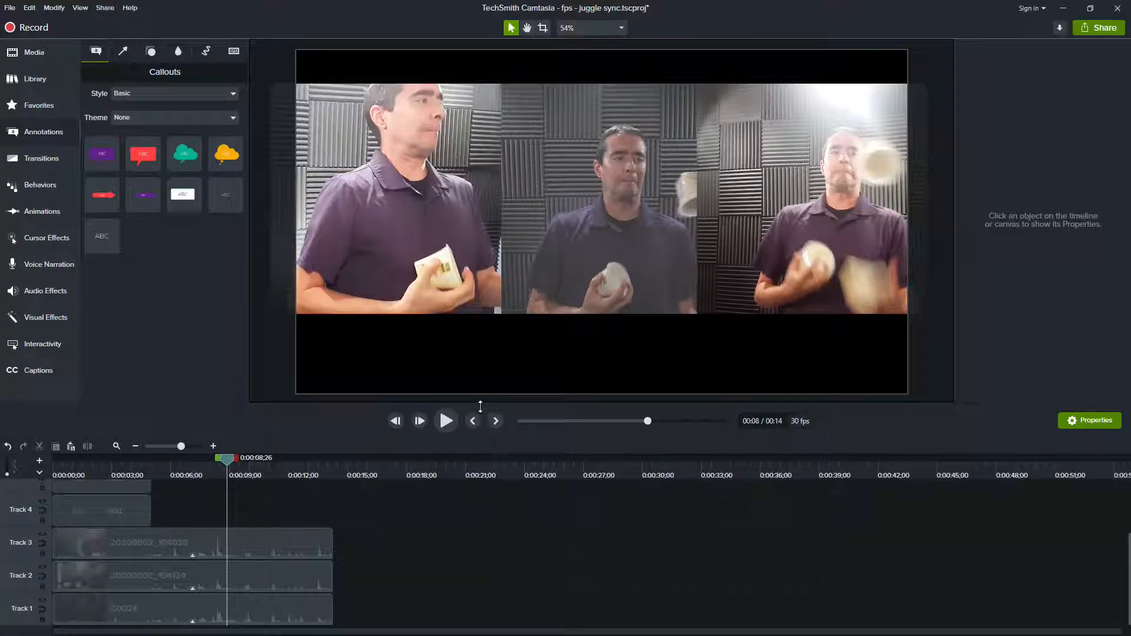
{"action": "left_click", "coordinate": [447, 424]}
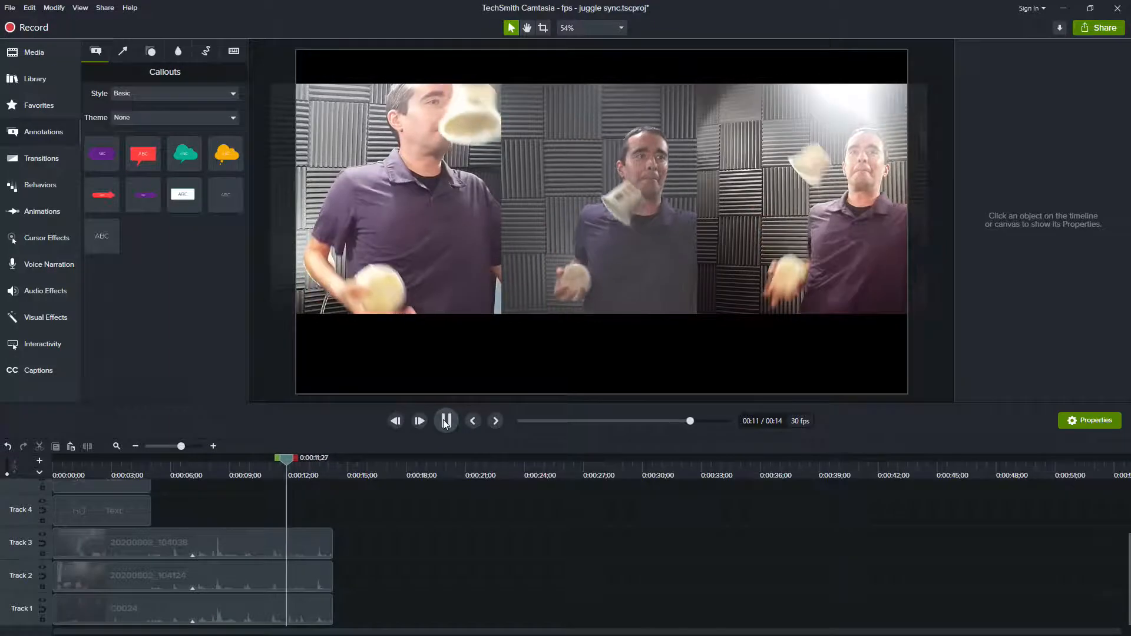
{"action": "left_click", "coordinate": [445, 423]}
{"action": "left_click_drag", "start_coordinate": [288, 463], "coordinate": [33, 497]}
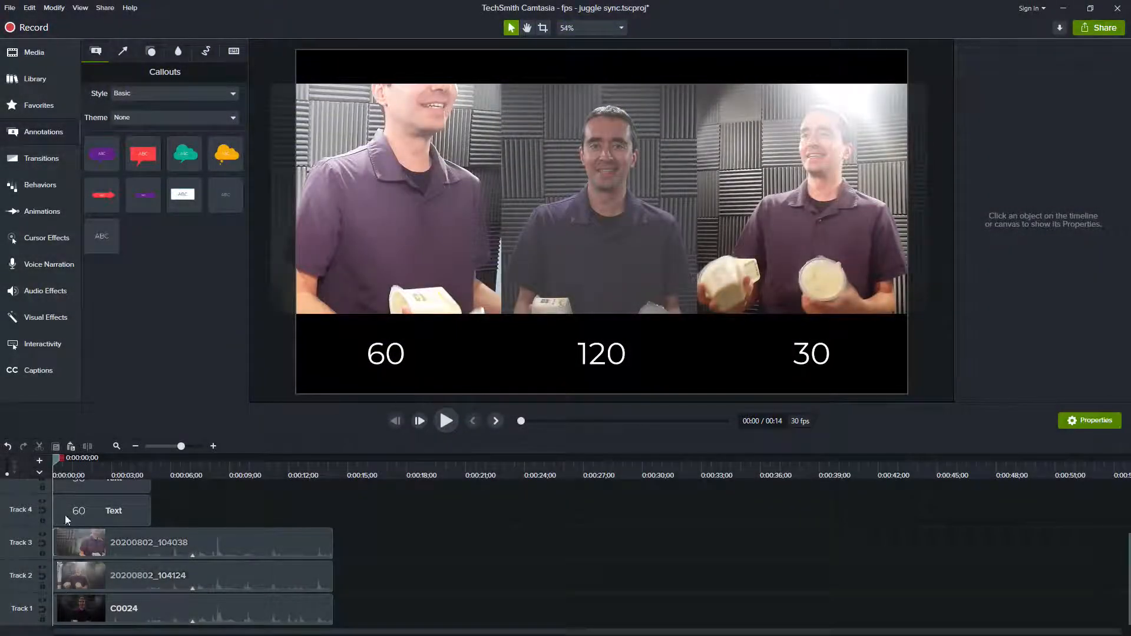
Step: Move the playhead to 0:00:03;08 and step forward frame by frame to 0:00:03;15, comparing the thrown objects in the three clips
{"action": "left_click_drag", "start_coordinate": [60, 458], "coordinate": [116, 471]}
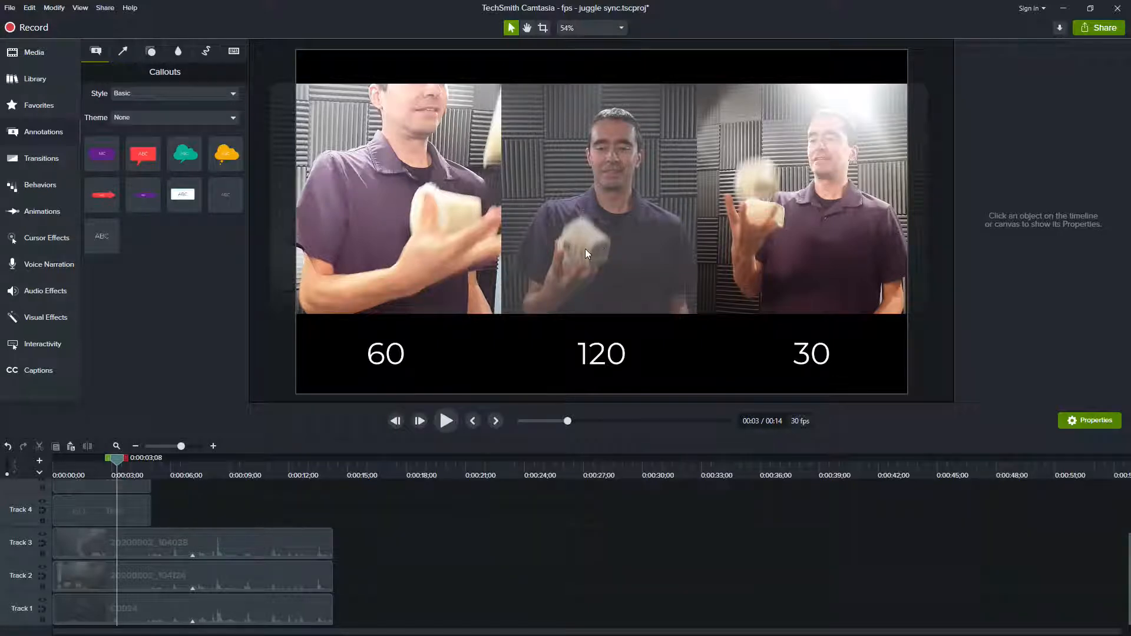
{"action": "key", "text": "ctrl+Right"}
{"action": "key", "text": "ctrl+Right"}
{"action": "key", "text": "ctrl+Right"}
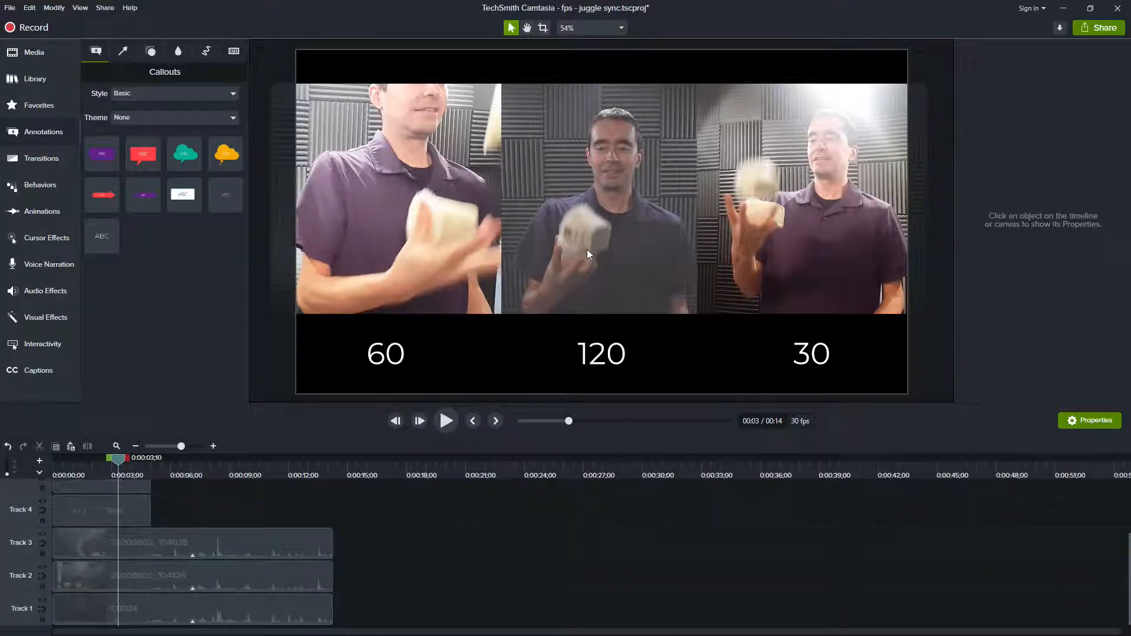
{"action": "key", "text": "ctrl+Right"}
{"action": "key", "text": "ctrl+Right"}
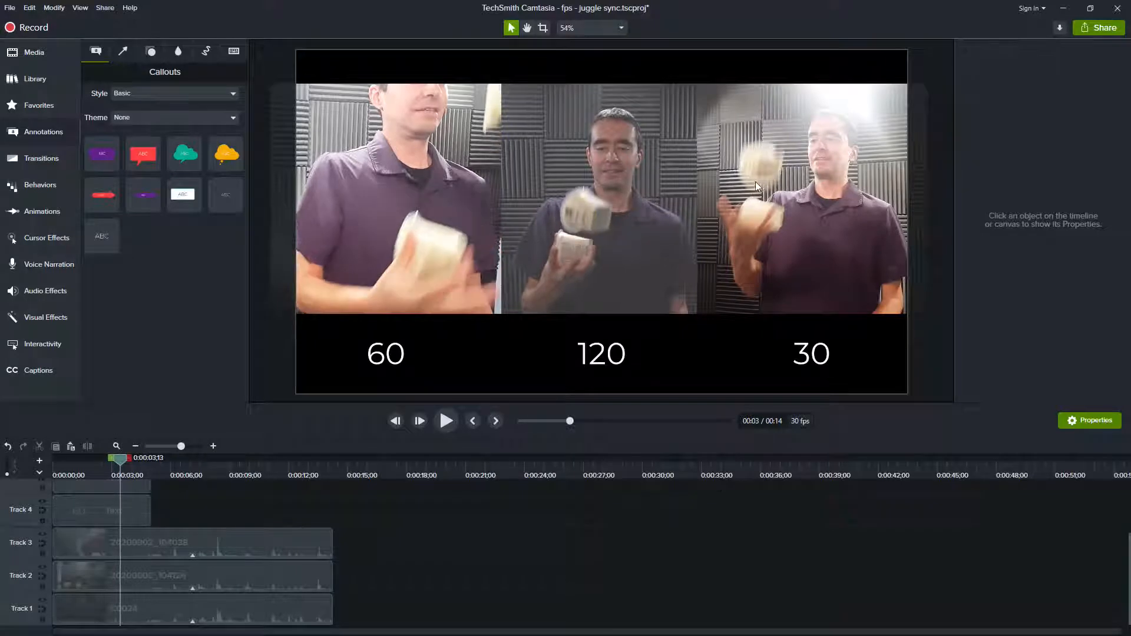
{"action": "key", "text": "ctrl+Right"}
{"action": "key", "text": "ctrl+Right"}
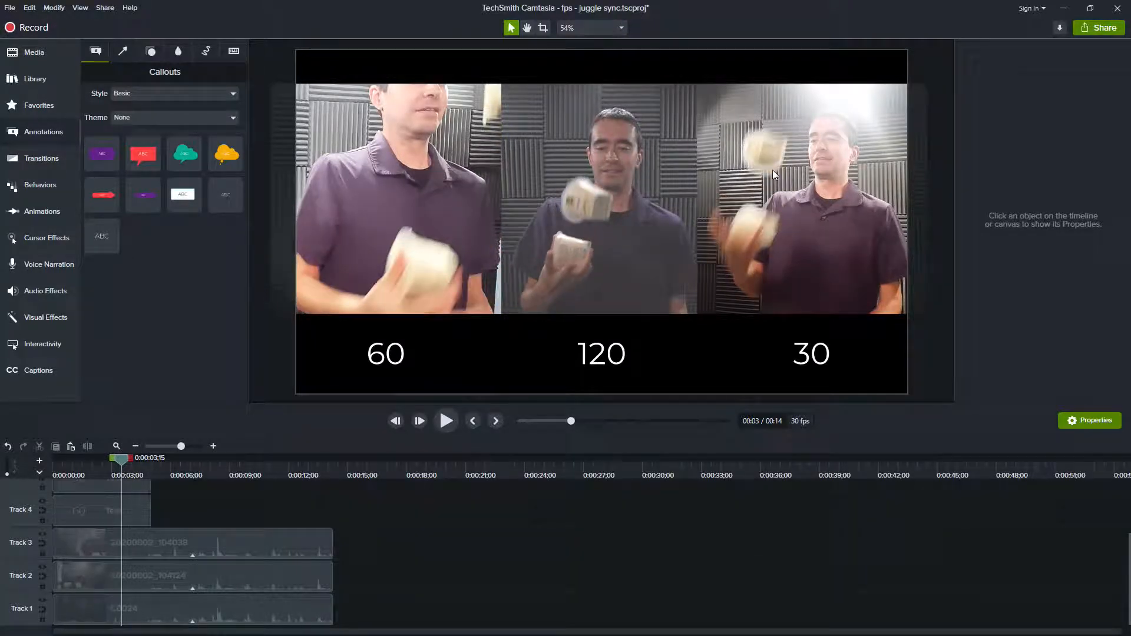
Step: Advance frame by frame to 0:00:03;19, comparing how the thrown objects change in the 60, 120 and 30 fps clips
{"action": "key", "text": "ctrl+Right"}
{"action": "key", "text": "ctrl+Right"}
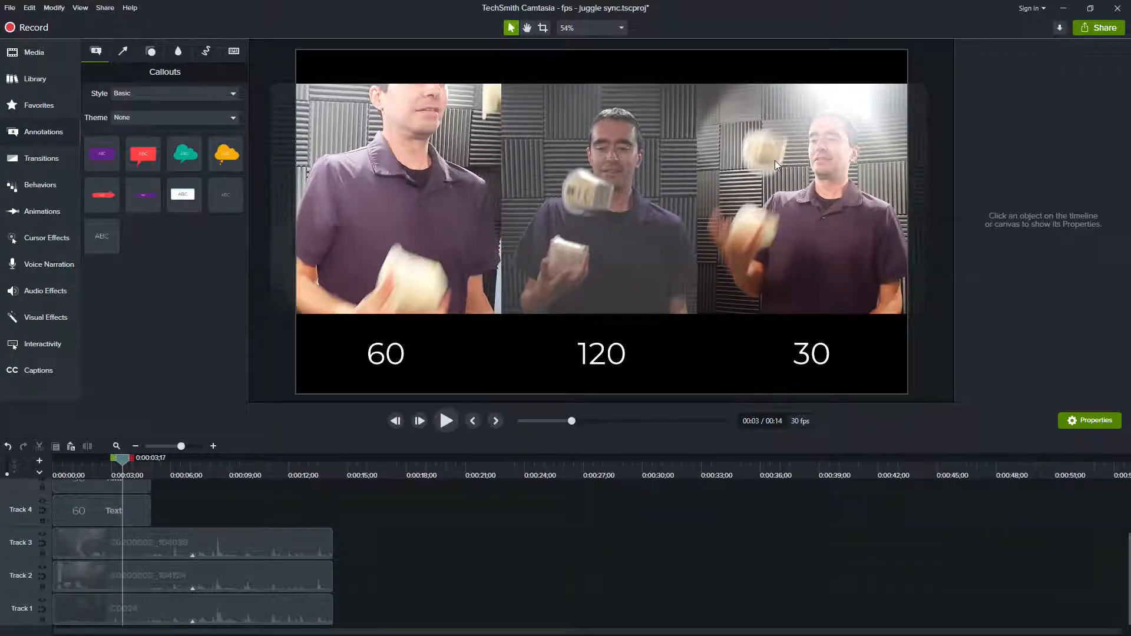
{"action": "key", "text": "ctrl+Right"}
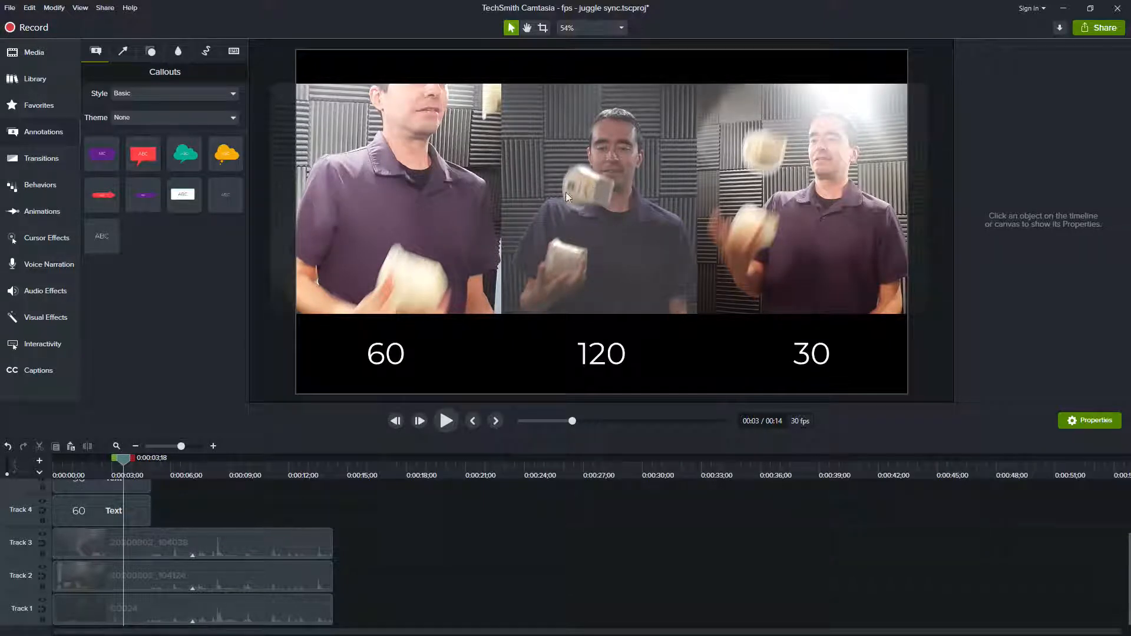
{"action": "key", "text": "ctrl+Right"}
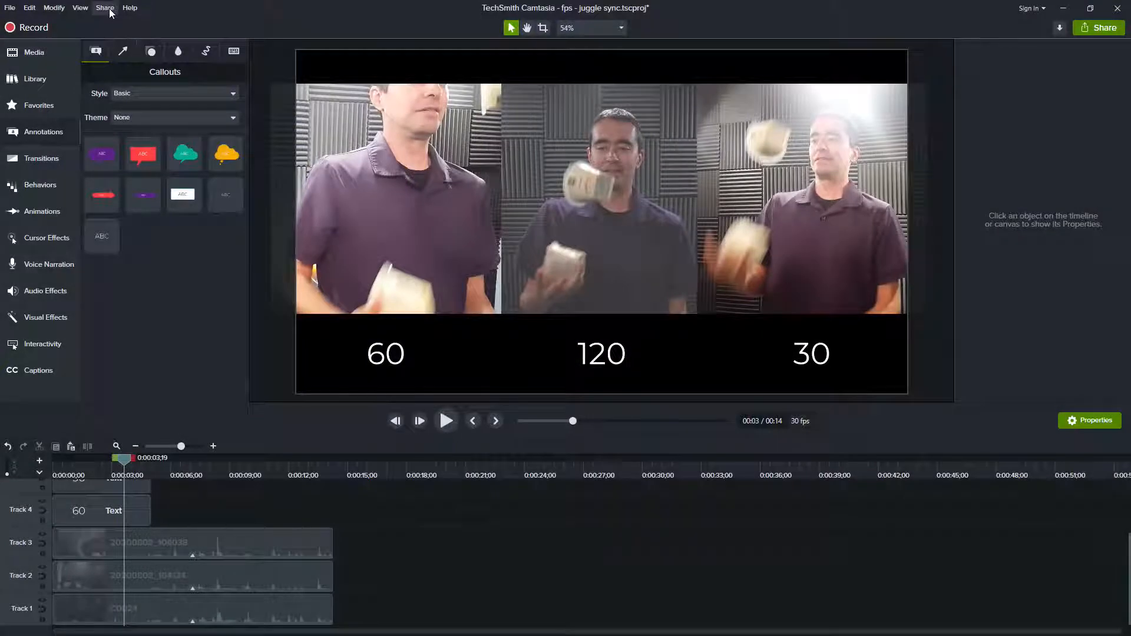
Step: Start a local production with custom production settings and bring up the video settings of the Smart Player options
{"action": "left_click", "coordinate": [105, 8]}
{"action": "left_click", "coordinate": [121, 21]}
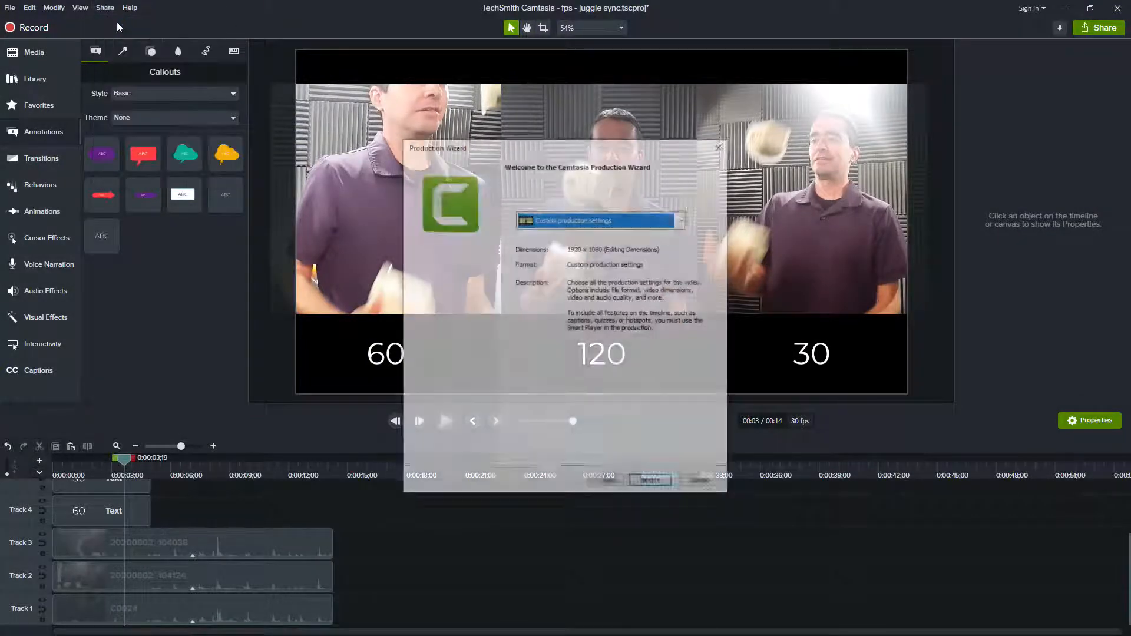
{"action": "left_click", "coordinate": [650, 489]}
{"action": "left_click", "coordinate": [651, 485]}
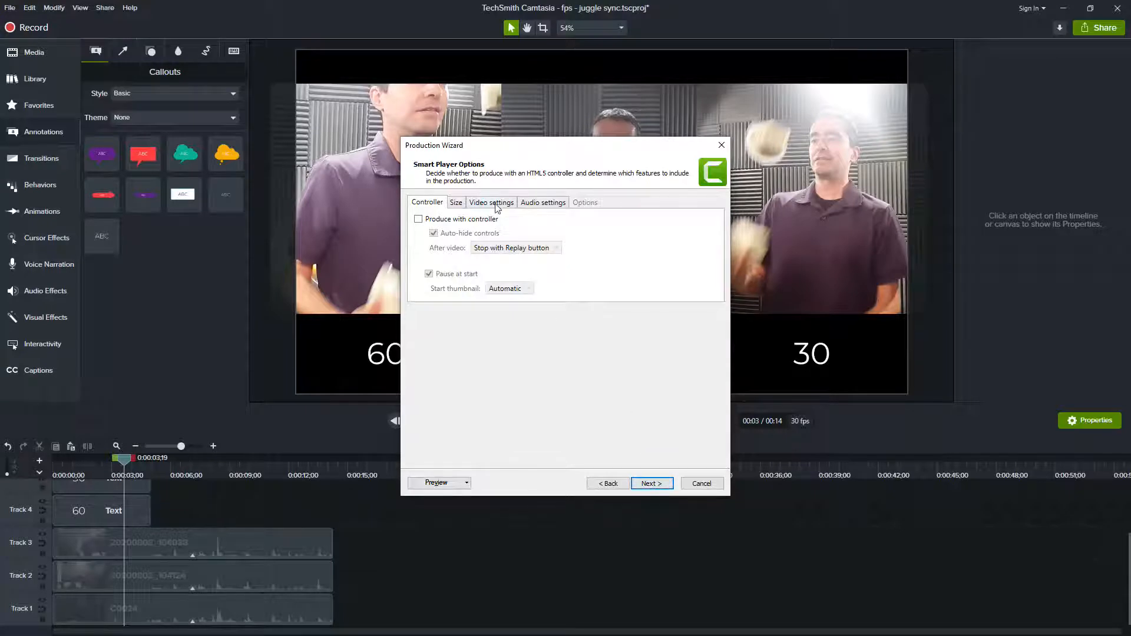
{"action": "left_click", "coordinate": [495, 203]}
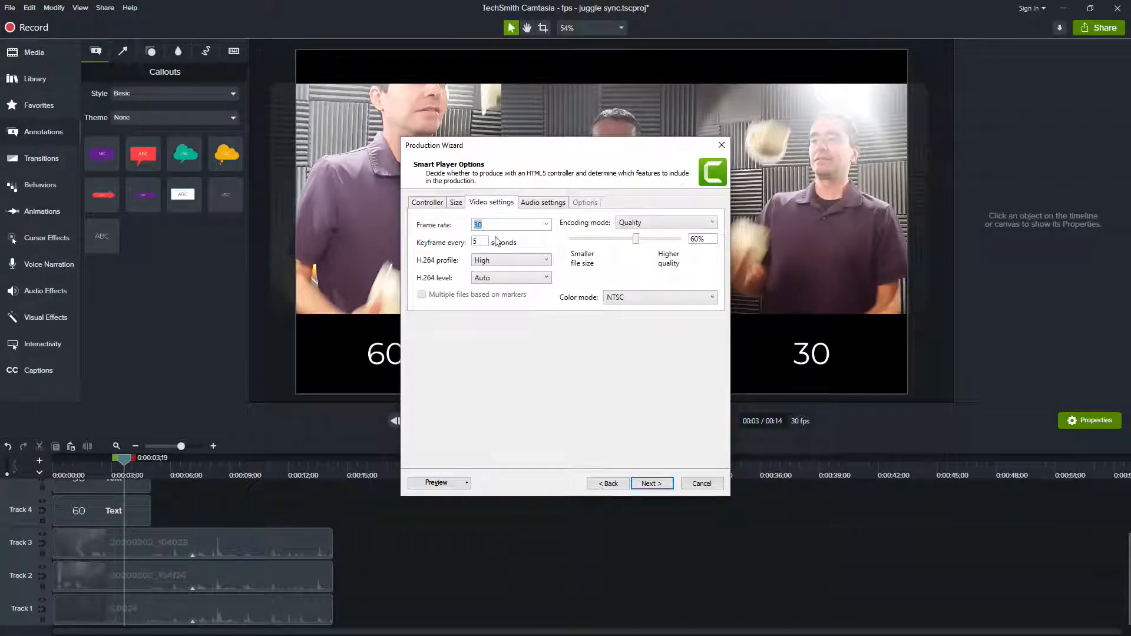
Step: Try production frame rates of 25 and 50, and finally set the frame rate to 60
{"action": "left_click", "coordinate": [546, 224]}
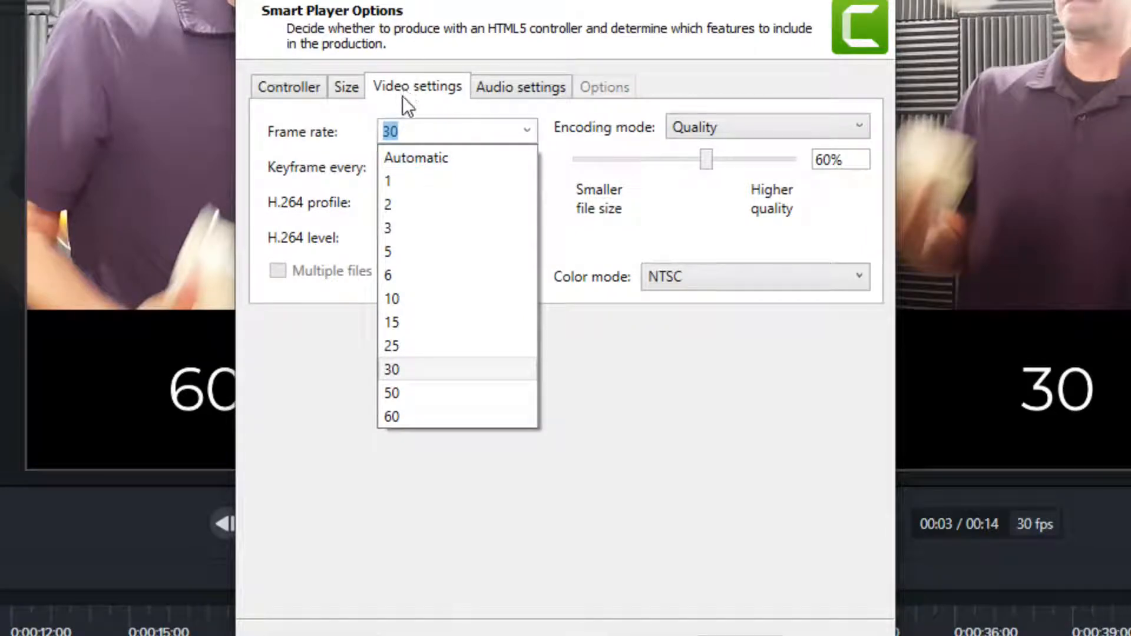
{"action": "left_click", "coordinate": [426, 346]}
{"action": "left_click", "coordinate": [530, 133]}
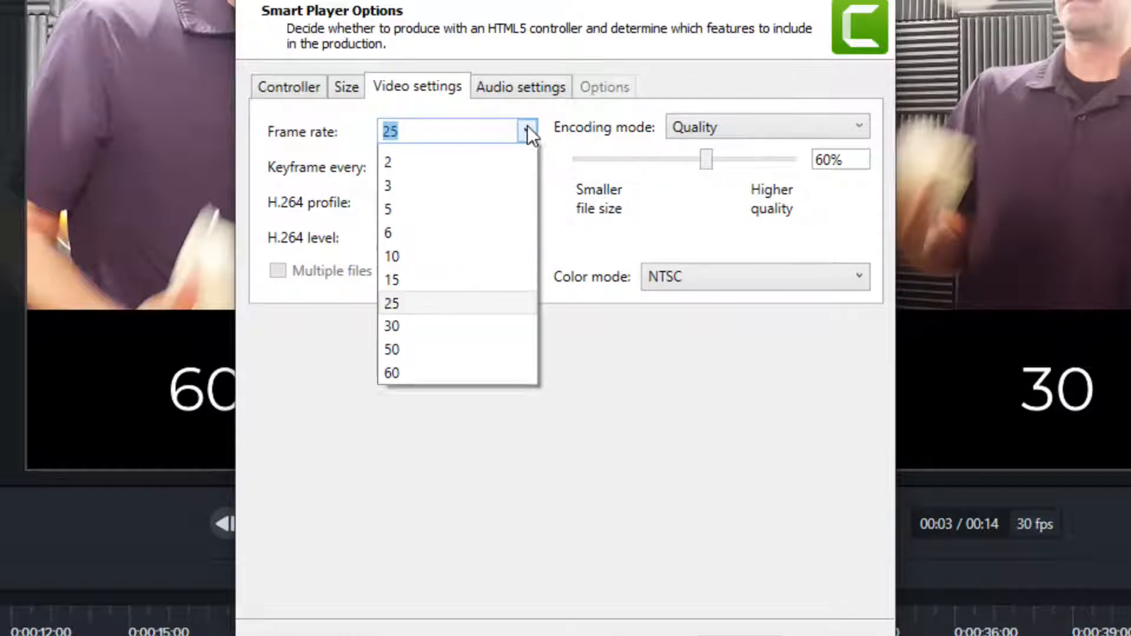
{"action": "left_click", "coordinate": [425, 395]}
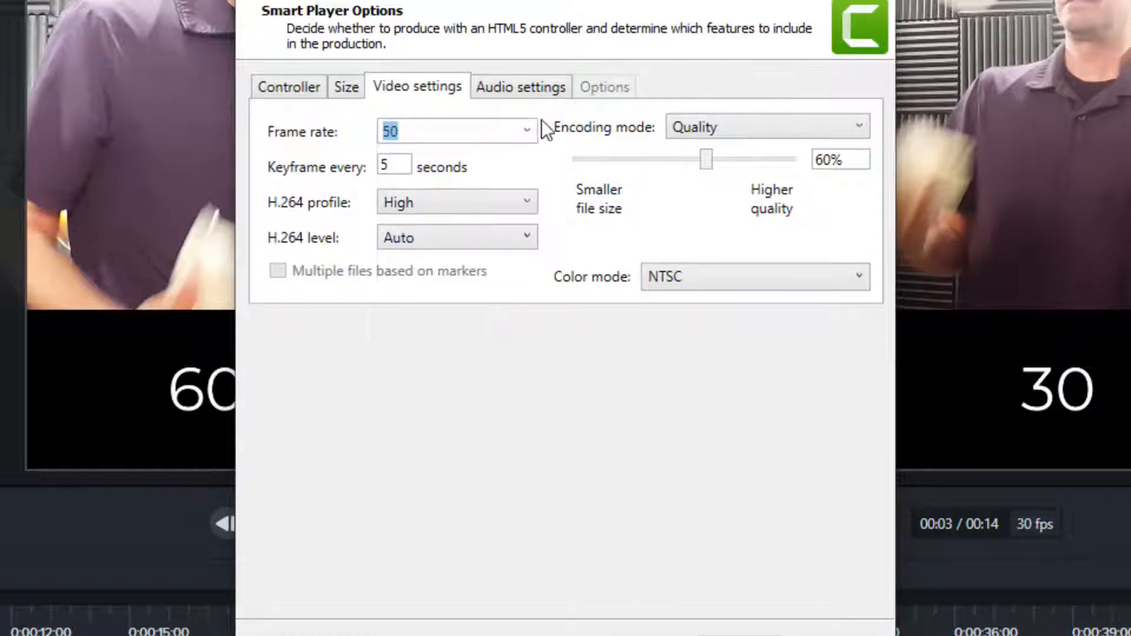
{"action": "left_click", "coordinate": [522, 136]}
{"action": "left_click", "coordinate": [454, 415]}
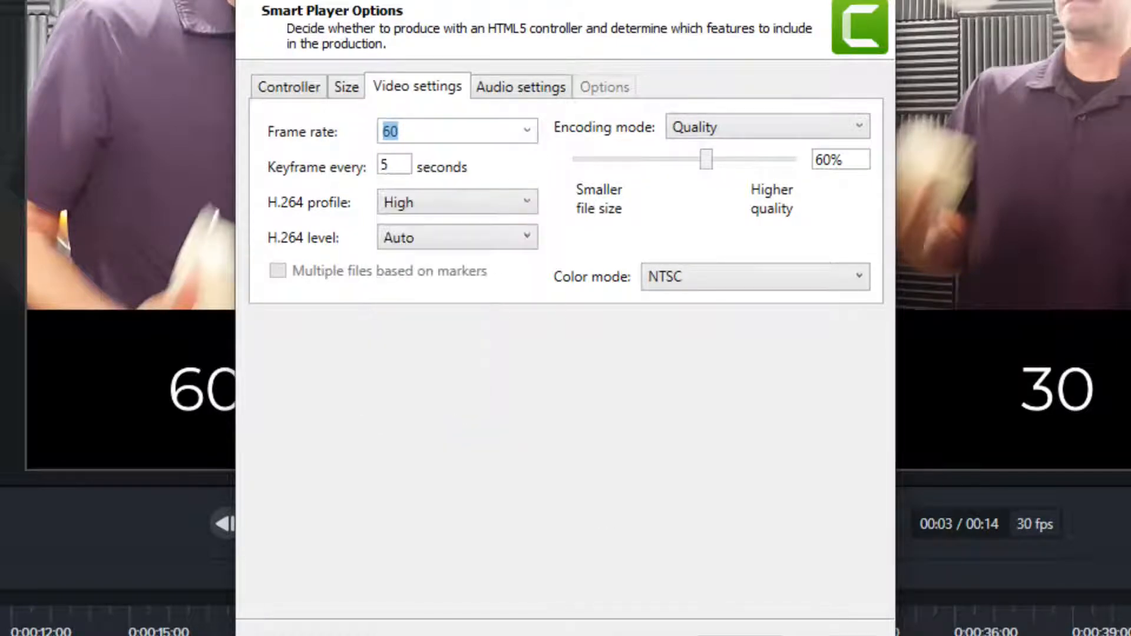
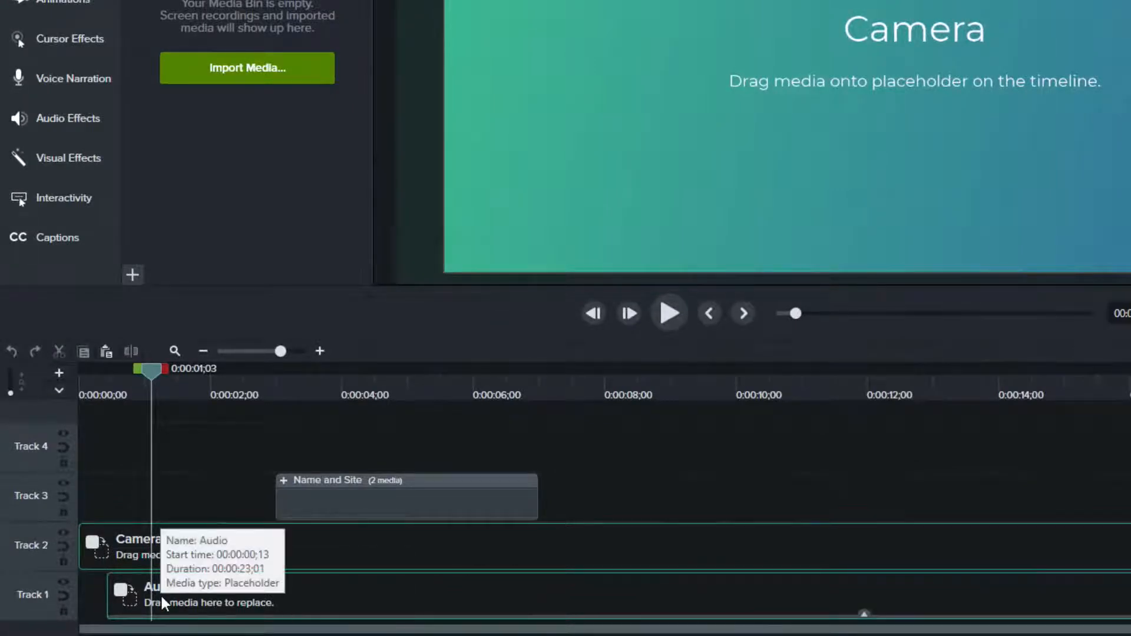
Step: Preview the Name and Site titles by playing from 0:00:03;10 to 0:00:06;04, and return the playhead to 0:00:02;08
{"action": "left_click", "coordinate": [344, 383]}
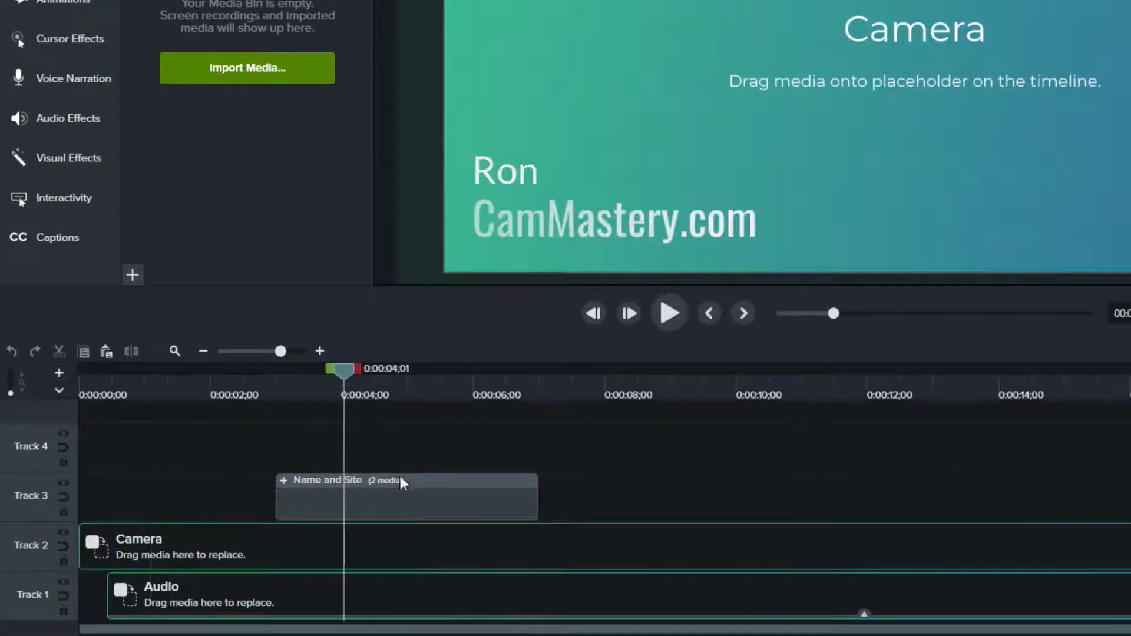
{"action": "left_click_drag", "start_coordinate": [345, 373], "coordinate": [298, 373]}
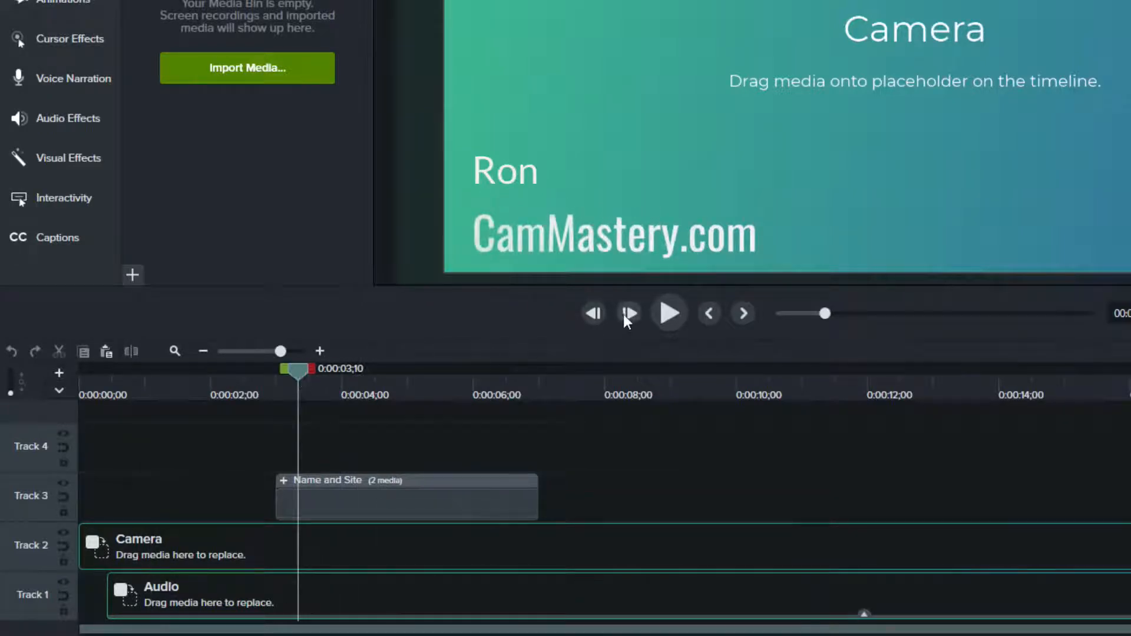
{"action": "left_click", "coordinate": [669, 312]}
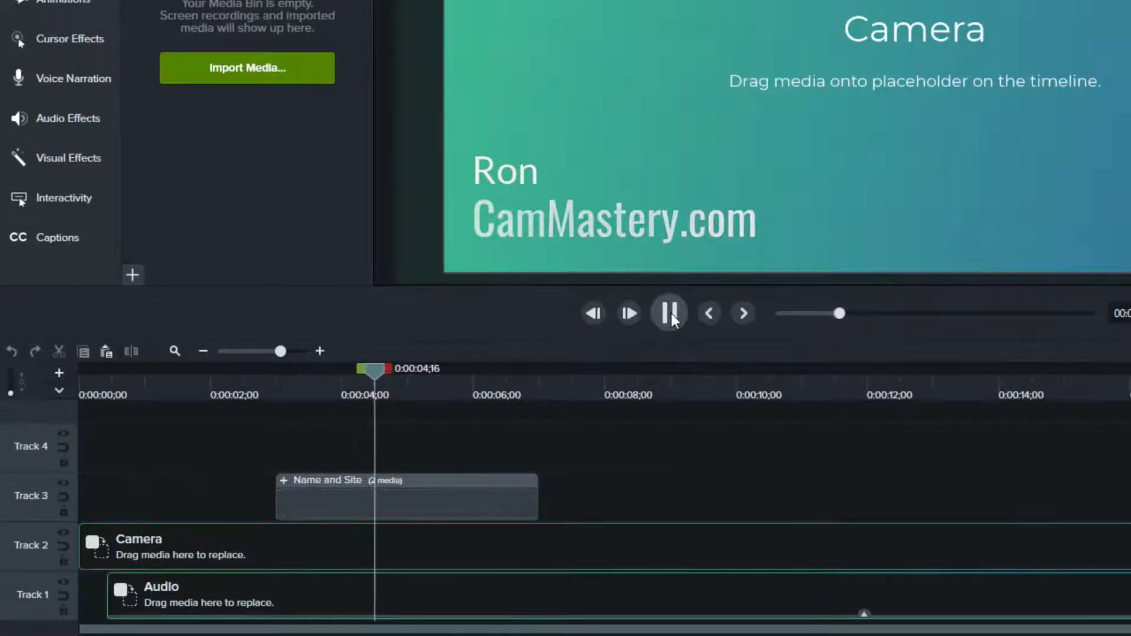
{"action": "left_click", "coordinate": [670, 314]}
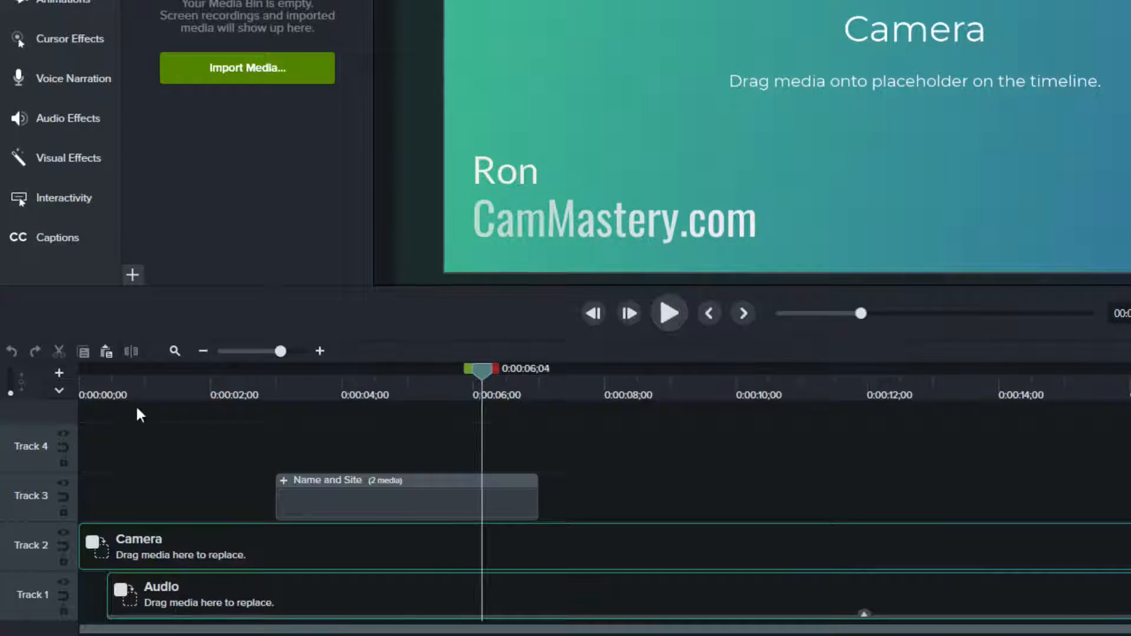
{"action": "left_click", "coordinate": [155, 389]}
{"action": "left_click_drag", "start_coordinate": [147, 394], "coordinate": [228, 405]}
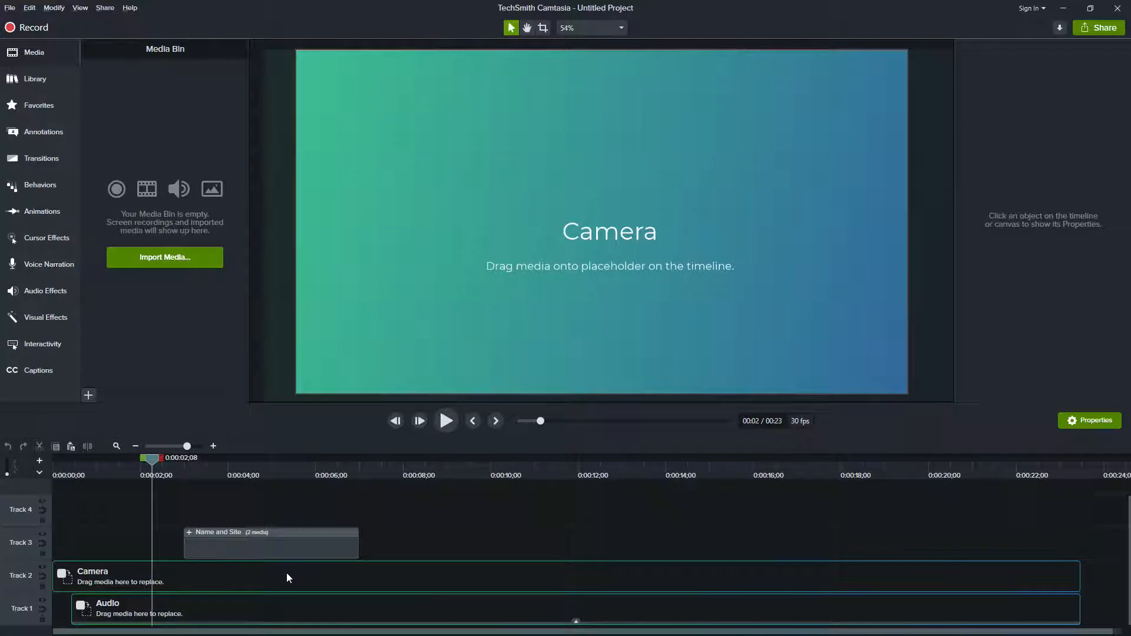
Step: Import the files 49, 20200426_182309 and MONO-008 from the "for template" folder into the Media Bin
{"action": "key", "text": "alt+Tab"}
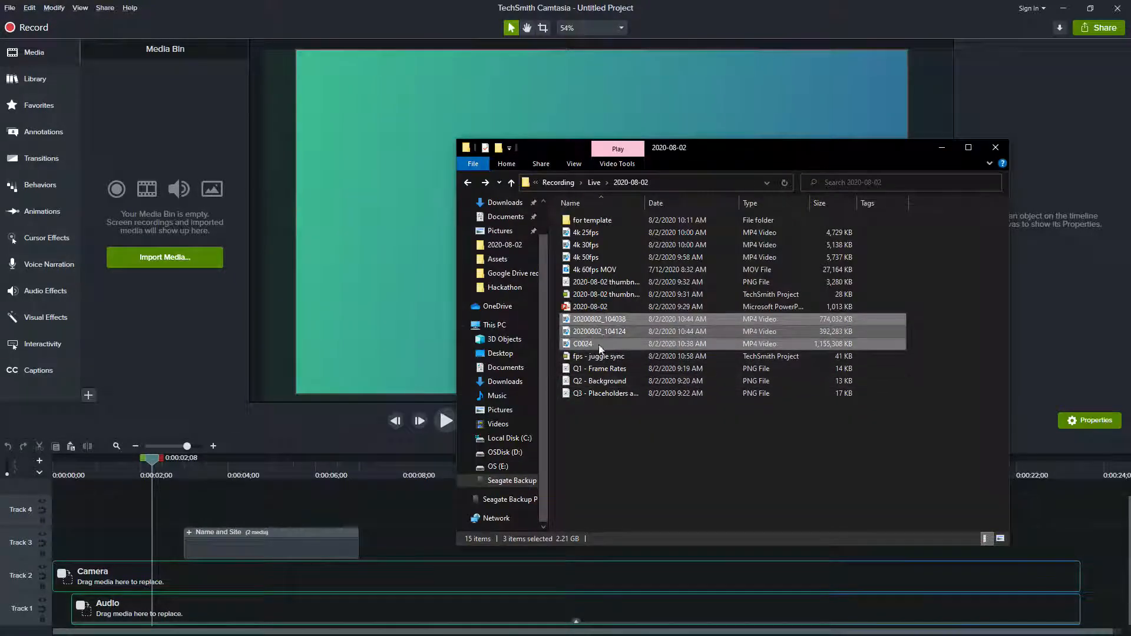
{"action": "double_click", "coordinate": [595, 221]}
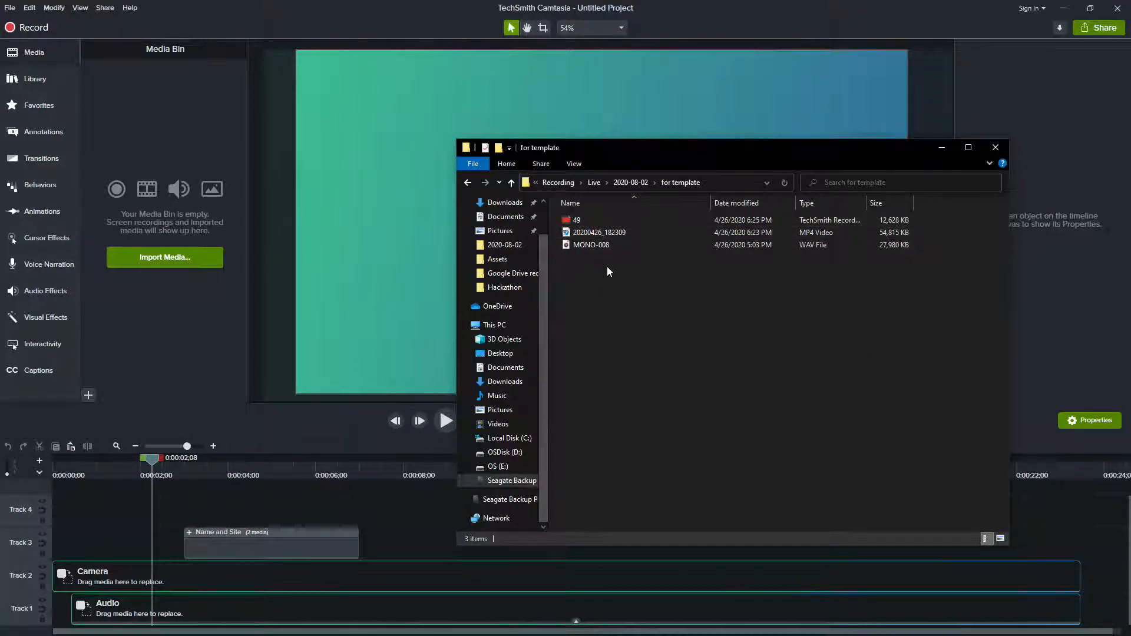
{"action": "left_click_drag", "start_coordinate": [608, 271], "coordinate": [163, 142]}
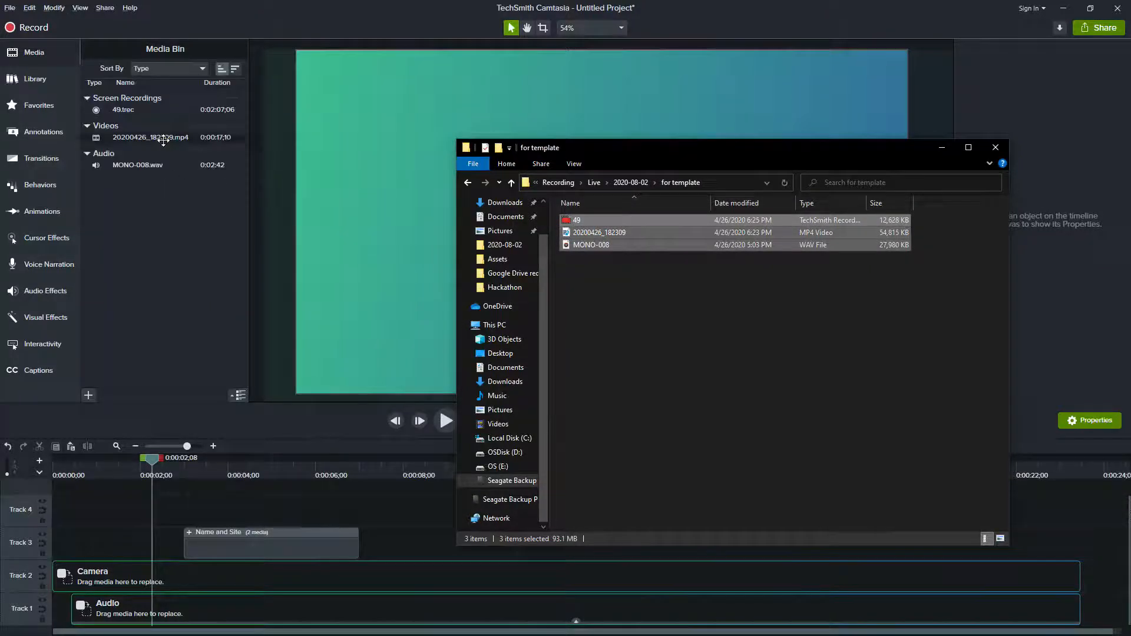
{"action": "left_click", "coordinate": [189, 226]}
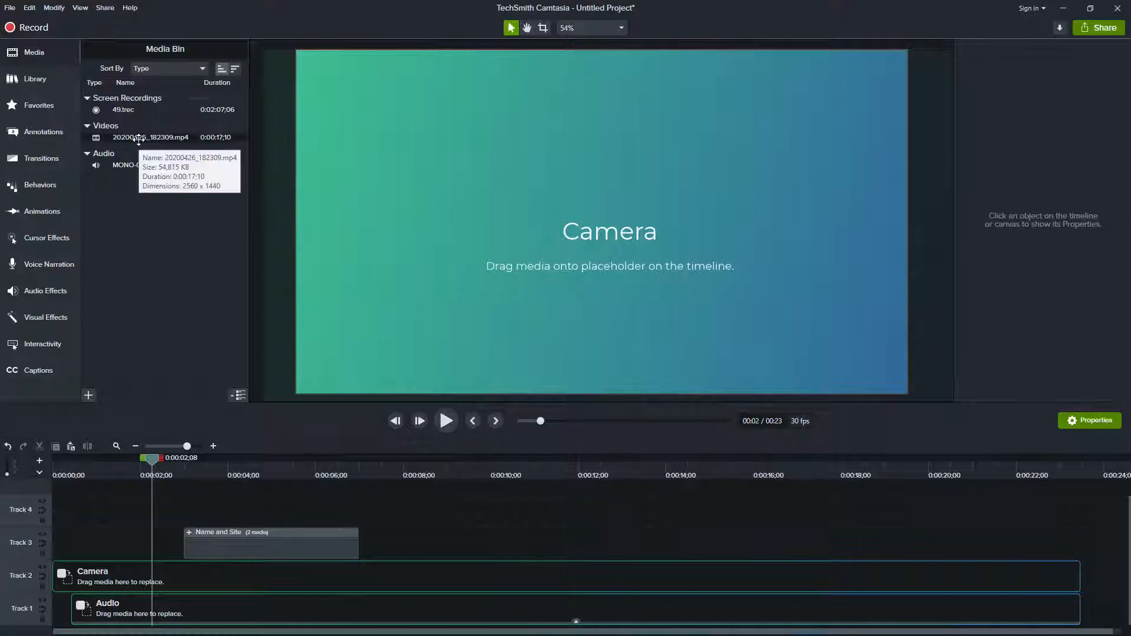
Step: Place 20200426_182309.mp4 at the start of Track 4 and, with the playhead at 0:00:03;27, try enlarging it on the canvas
{"action": "left_click_drag", "start_coordinate": [137, 138], "coordinate": [45, 507]}
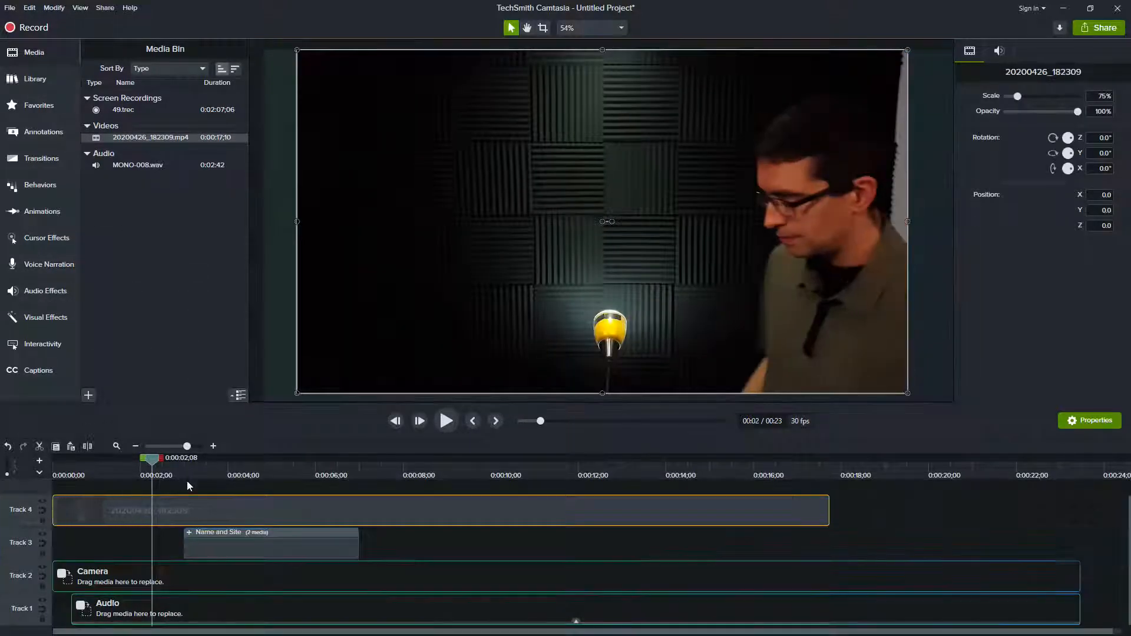
{"action": "left_click", "coordinate": [198, 472]}
{"action": "left_click_drag", "start_coordinate": [199, 471], "coordinate": [224, 472]}
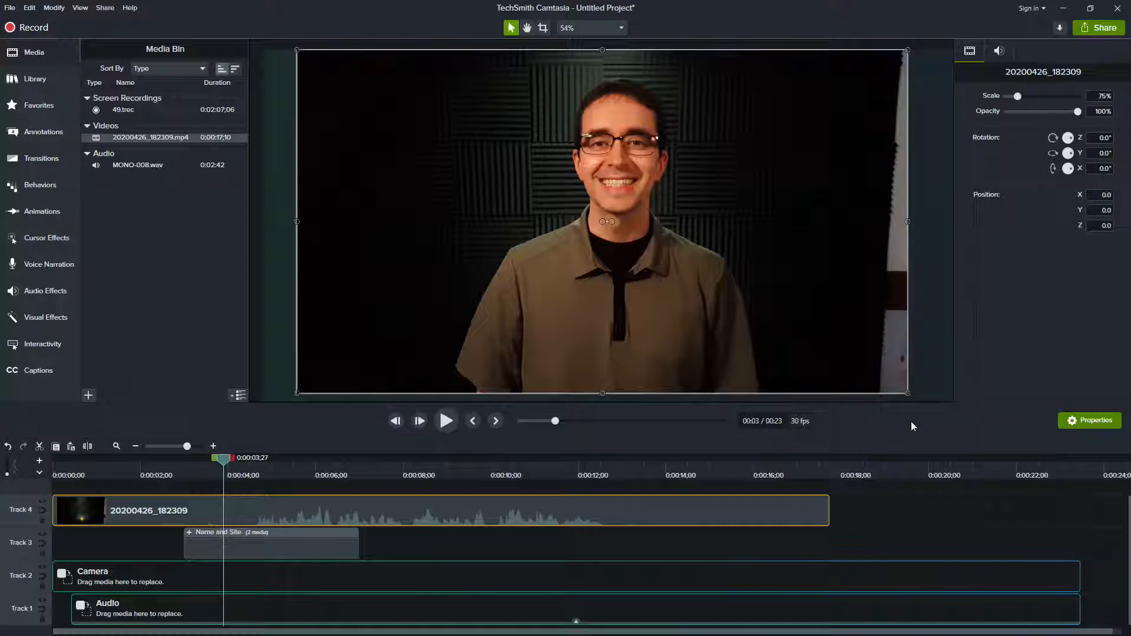
{"action": "left_click_drag", "start_coordinate": [907, 394], "coordinate": [931, 419]}
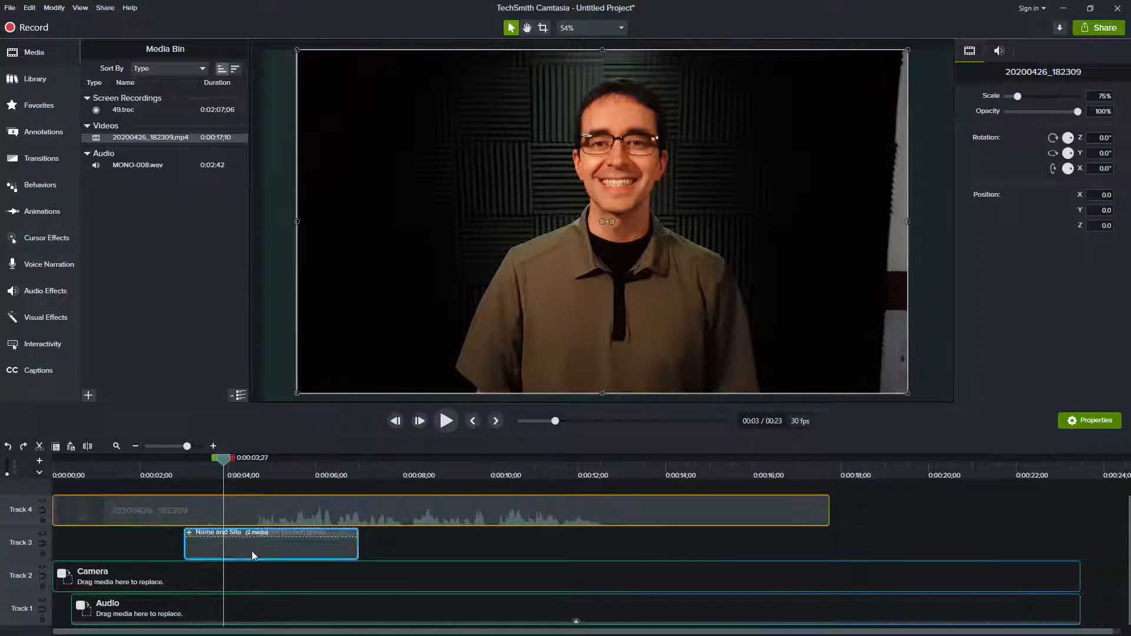
Step: Replace the Camera placeholder on Track 2 with the 20200426_182309 clip using Ripple Replace
{"action": "left_click_drag", "start_coordinate": [244, 578], "coordinate": [244, 577]}
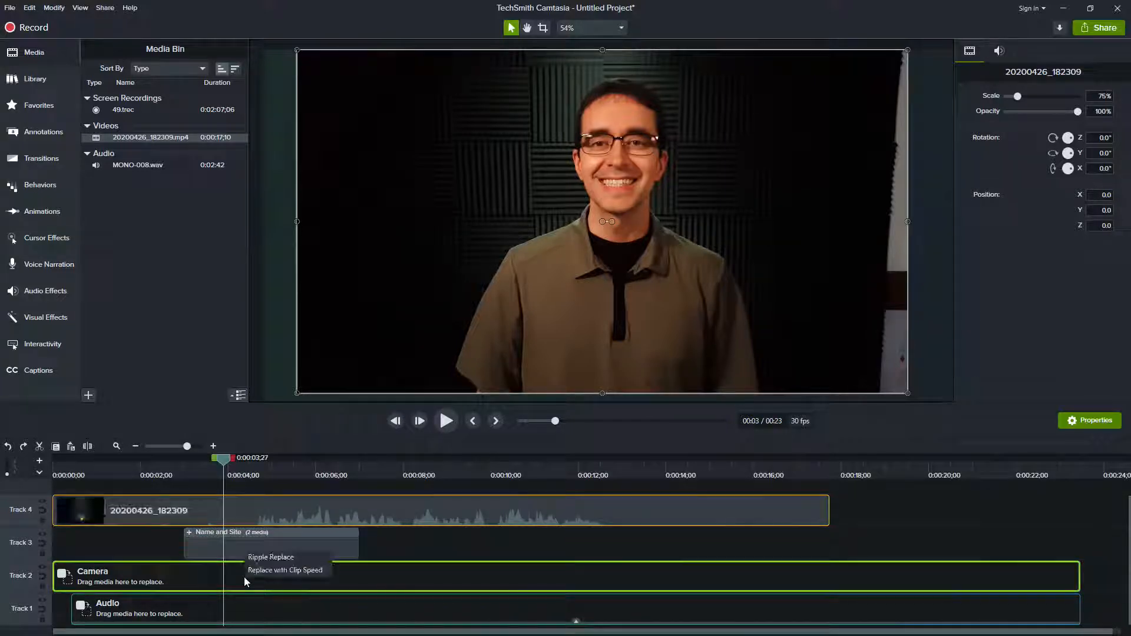
{"action": "left_click", "coordinate": [273, 557]}
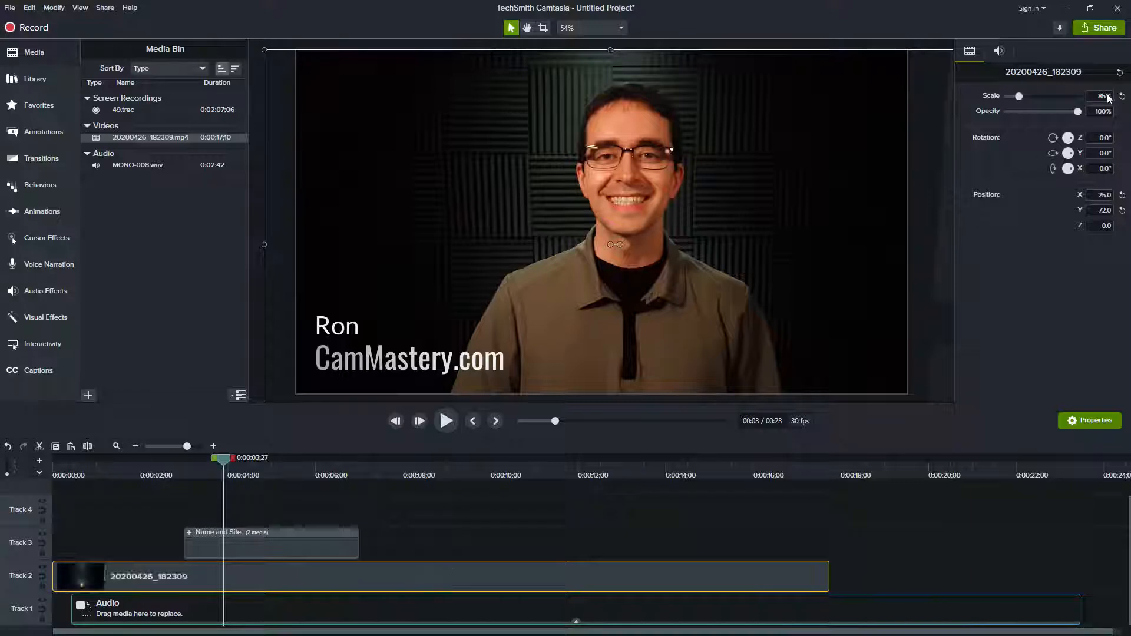
Step: Examine the file details of 20200426_182309.mp4, including its dimensions and frame rate
{"action": "right_click", "coordinate": [140, 140]}
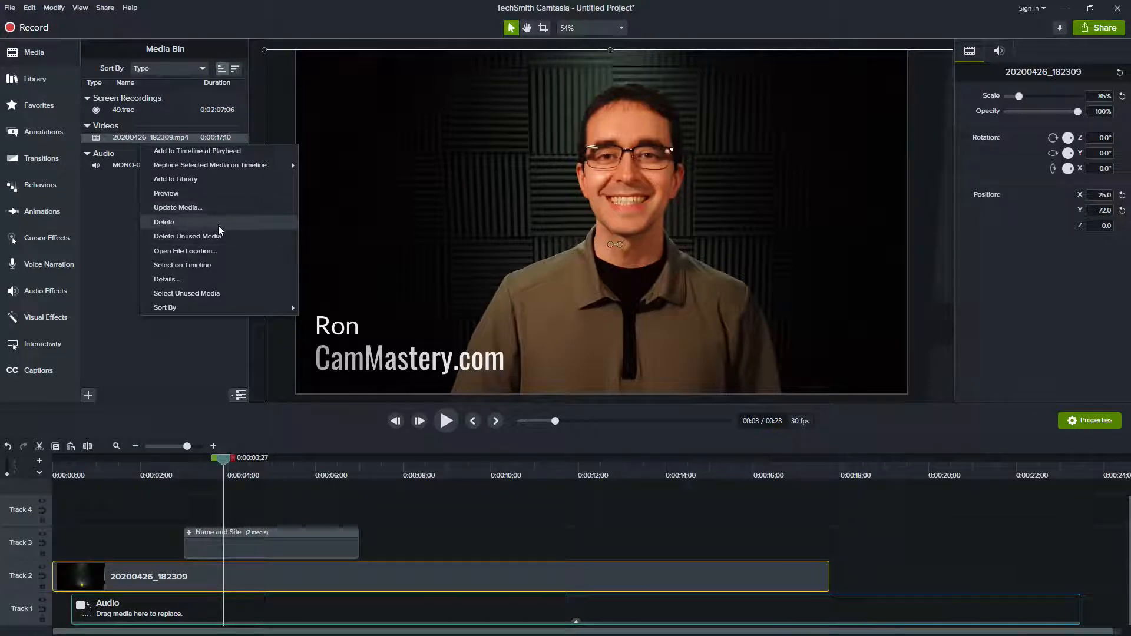
{"action": "left_click", "coordinate": [217, 279]}
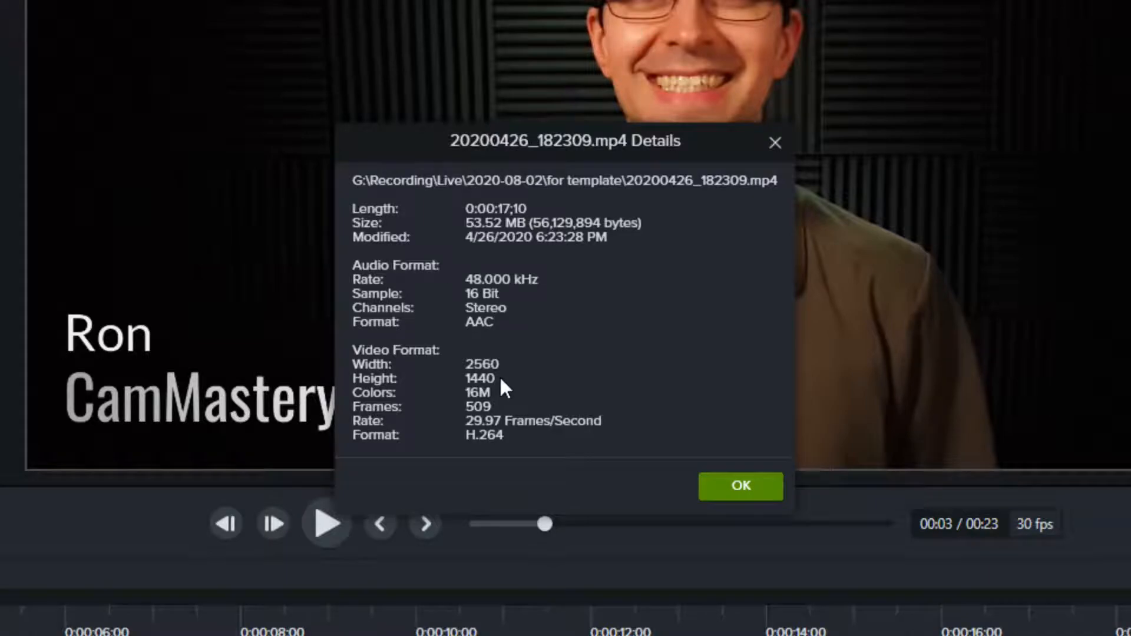
{"action": "left_click", "coordinate": [736, 488]}
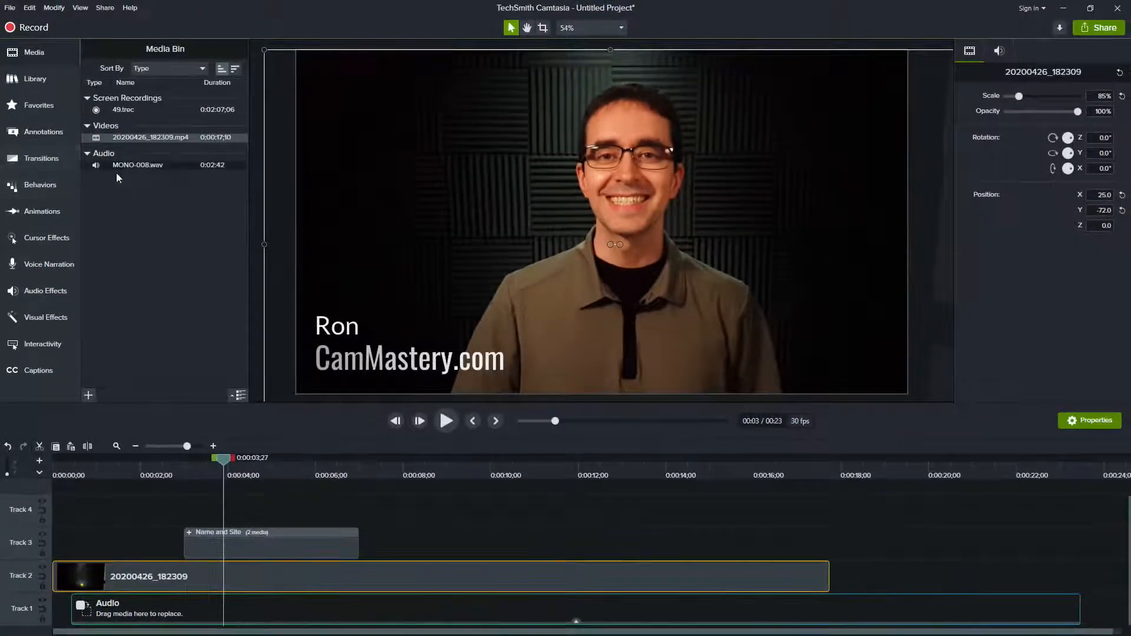
Step: Replace the Audio placeholder with MONO-008.wav using Ripple Replace, and cut off the audio after 0:00:18;26
{"action": "mouse_move", "coordinate": [141, 154]}
{"action": "left_mouse_down"}
{"action": "mouse_move", "coordinate": [203, 508]}
{"action": "mouse_move", "coordinate": [154, 610]}
{"action": "left_mouse_up"}
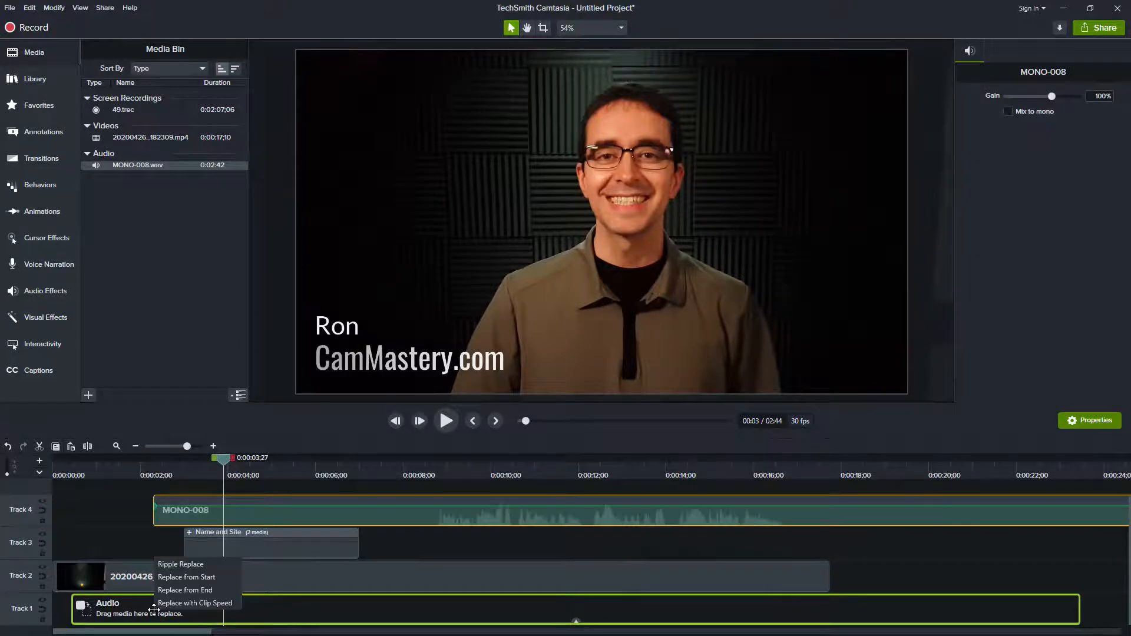
{"action": "left_click_drag", "start_coordinate": [195, 564], "coordinate": [195, 563]}
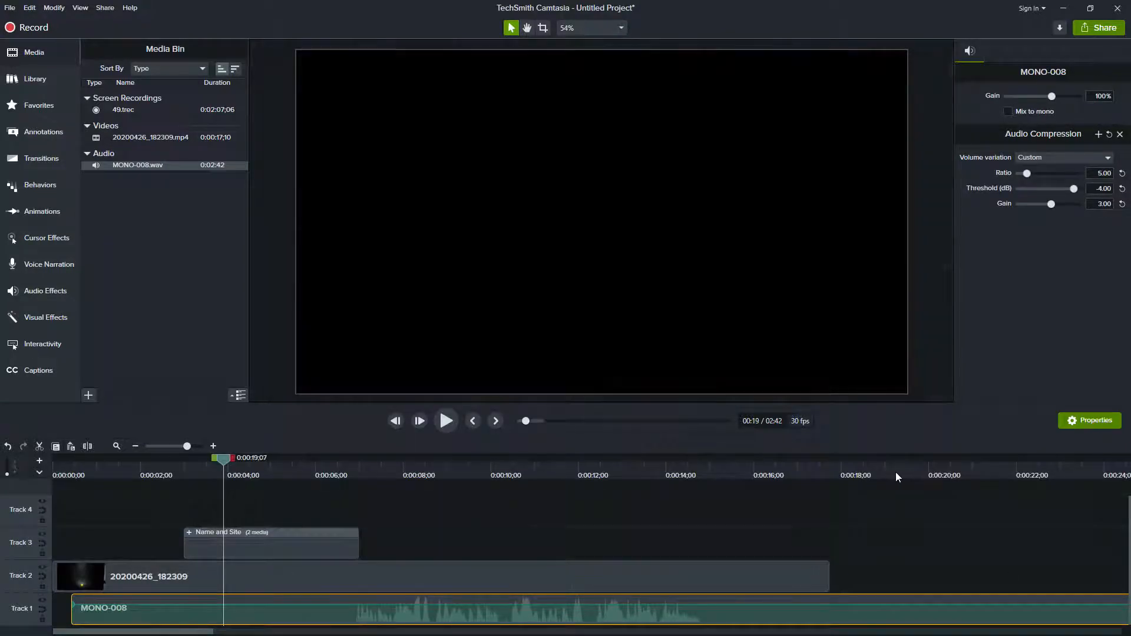
{"action": "left_click", "coordinate": [880, 472]}
{"action": "key", "text": "s"}
{"action": "left_click", "coordinate": [904, 613]}
{"action": "key", "text": "Delete"}
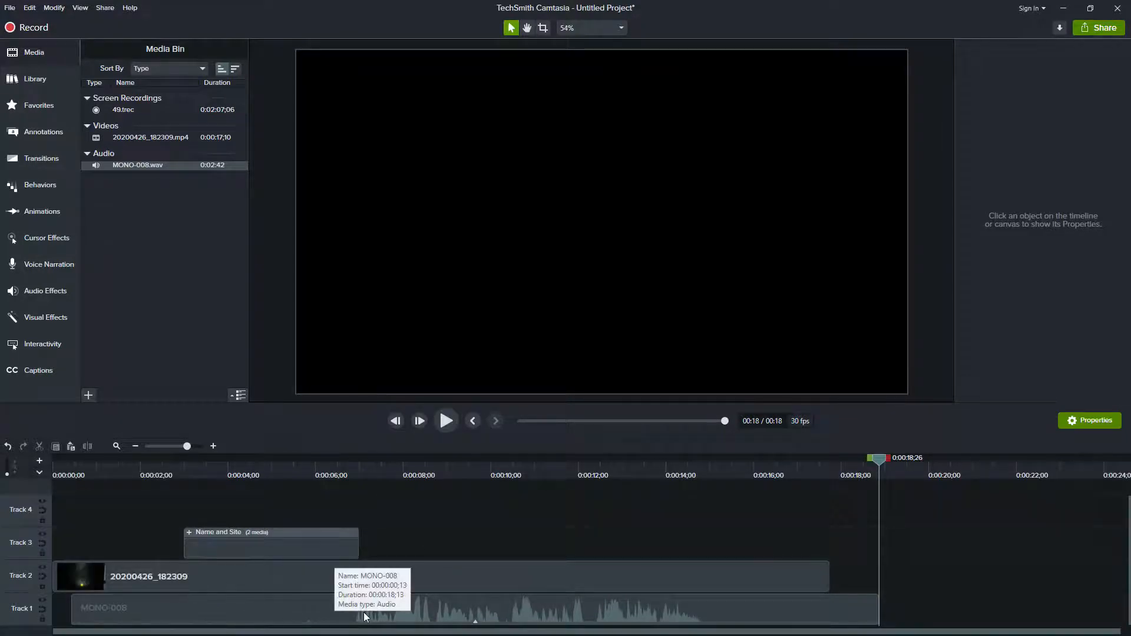
Step: Reset the audio gain of the 20200426_182309 camera clip on Track 2 to 100%
{"action": "left_click", "coordinate": [288, 620]}
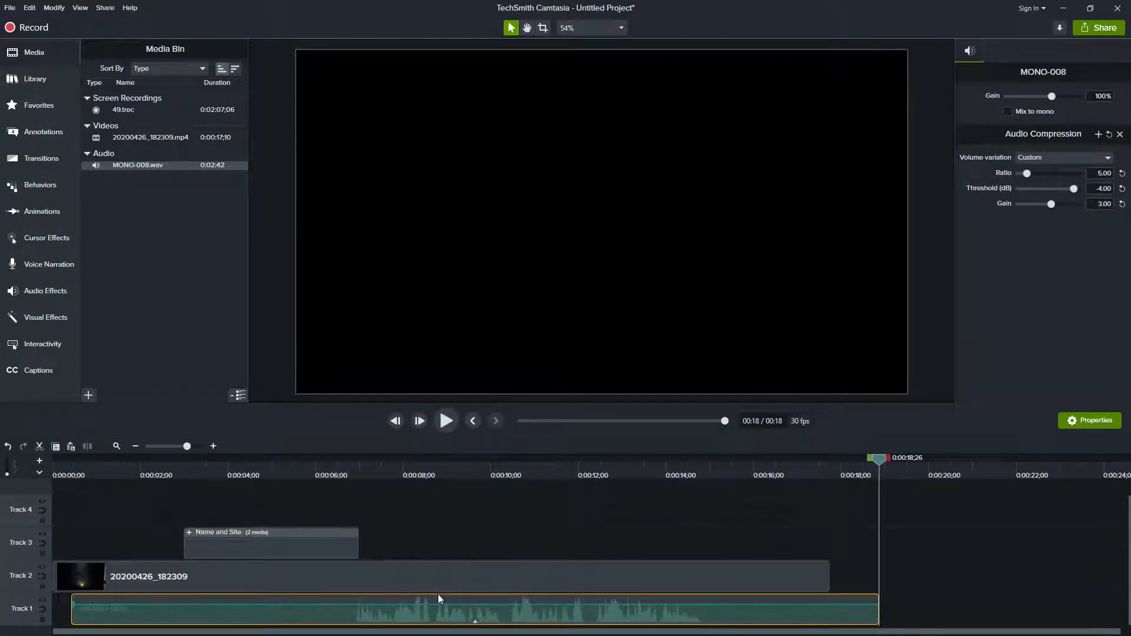
{"action": "left_click", "coordinate": [452, 577]}
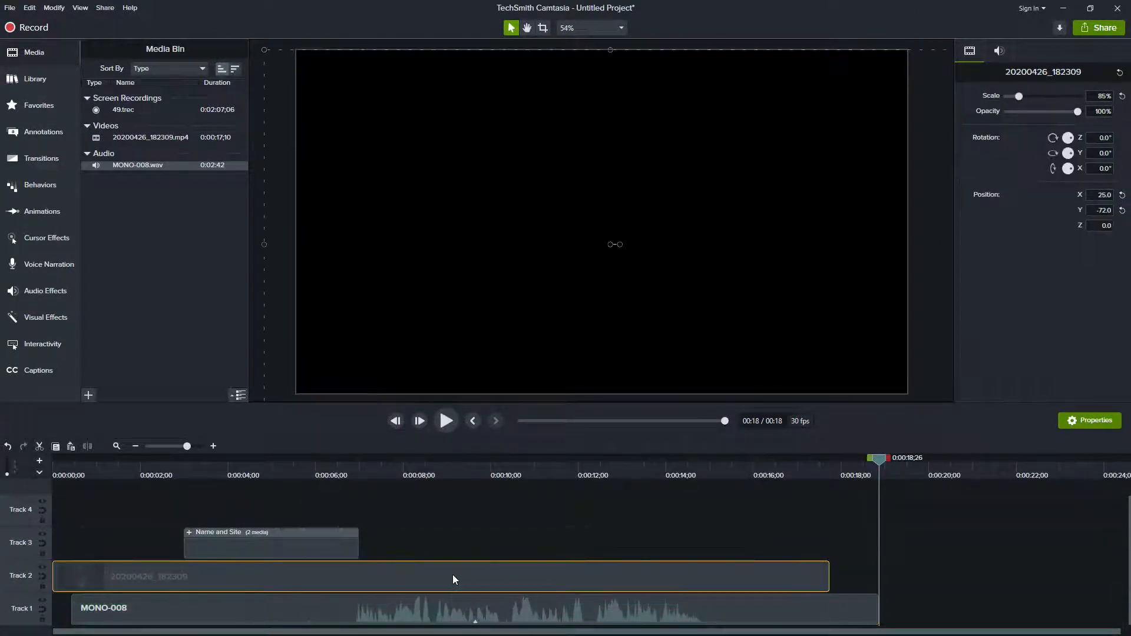
{"action": "left_click", "coordinate": [999, 51]}
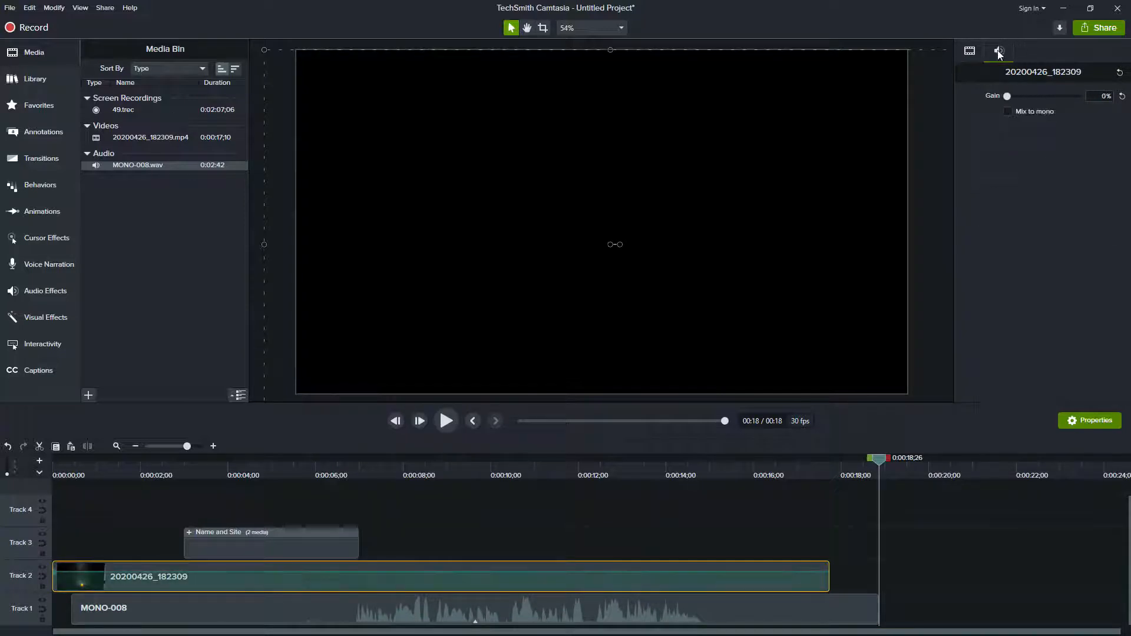
{"action": "left_click", "coordinate": [1122, 96]}
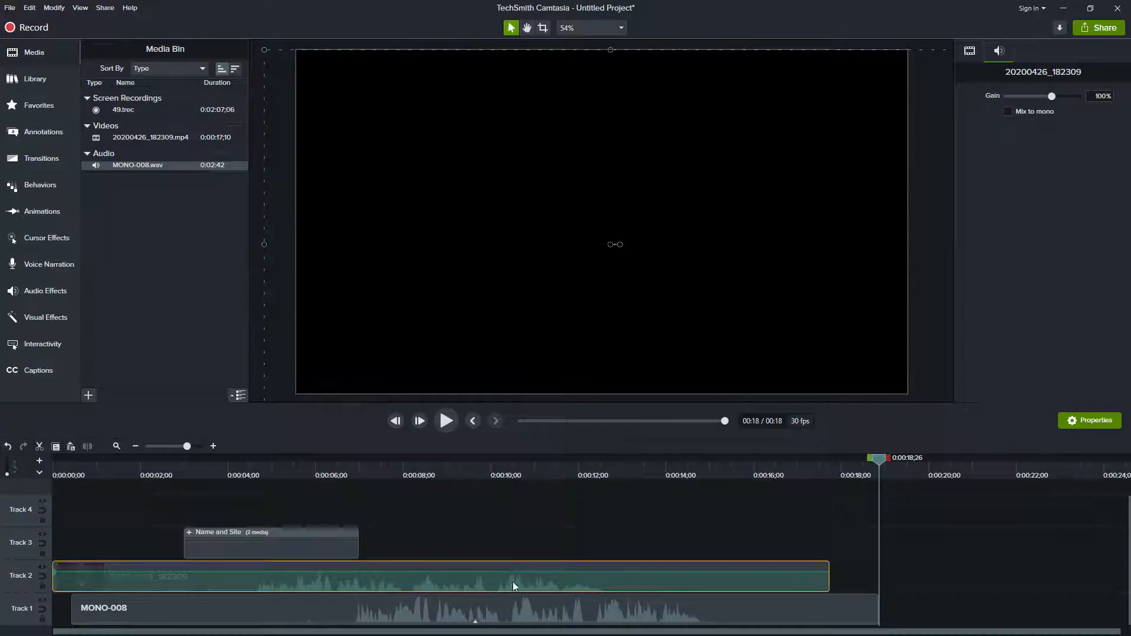
Step: Trim the start of MONO-008 and shift it earlier to match the camera clip's waveform, checking the alignment near 0:00:06;07
{"action": "left_click_drag", "start_coordinate": [72, 615], "coordinate": [243, 616]}
{"action": "left_click_drag", "start_coordinate": [330, 619], "coordinate": [240, 618]}
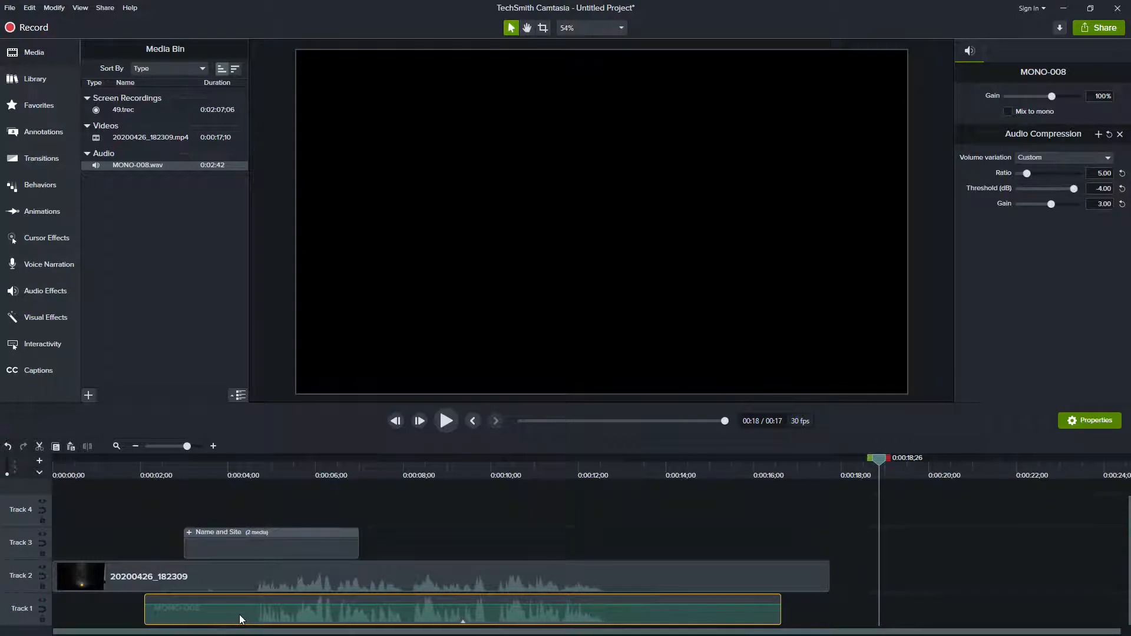
{"action": "left_click", "coordinate": [320, 465]}
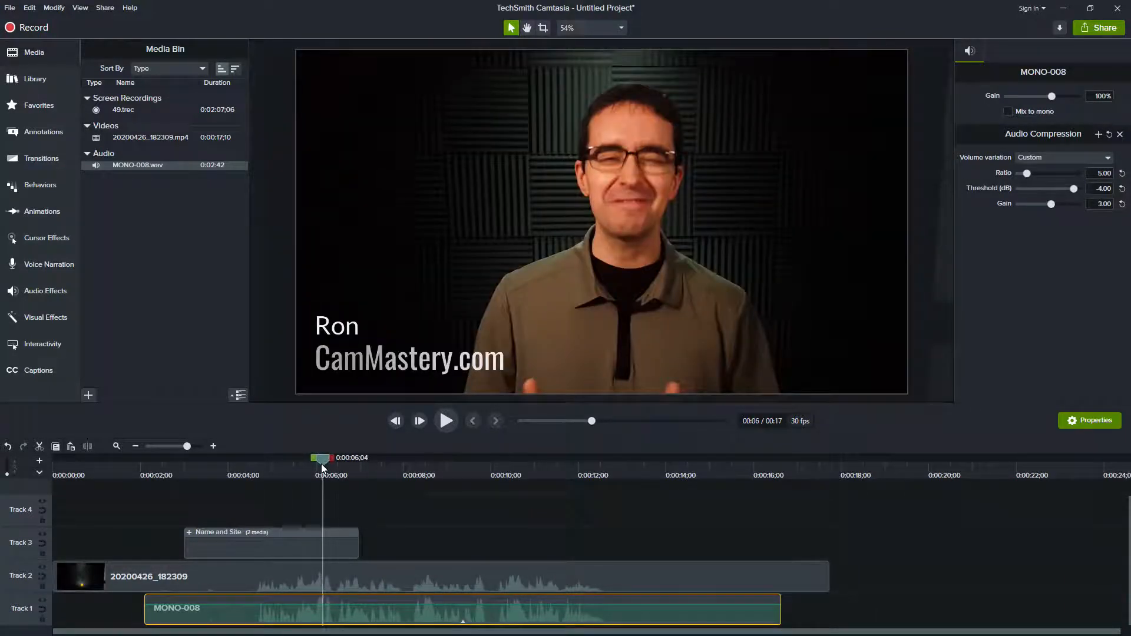
{"action": "left_click_drag", "start_coordinate": [187, 446], "coordinate": [199, 447]}
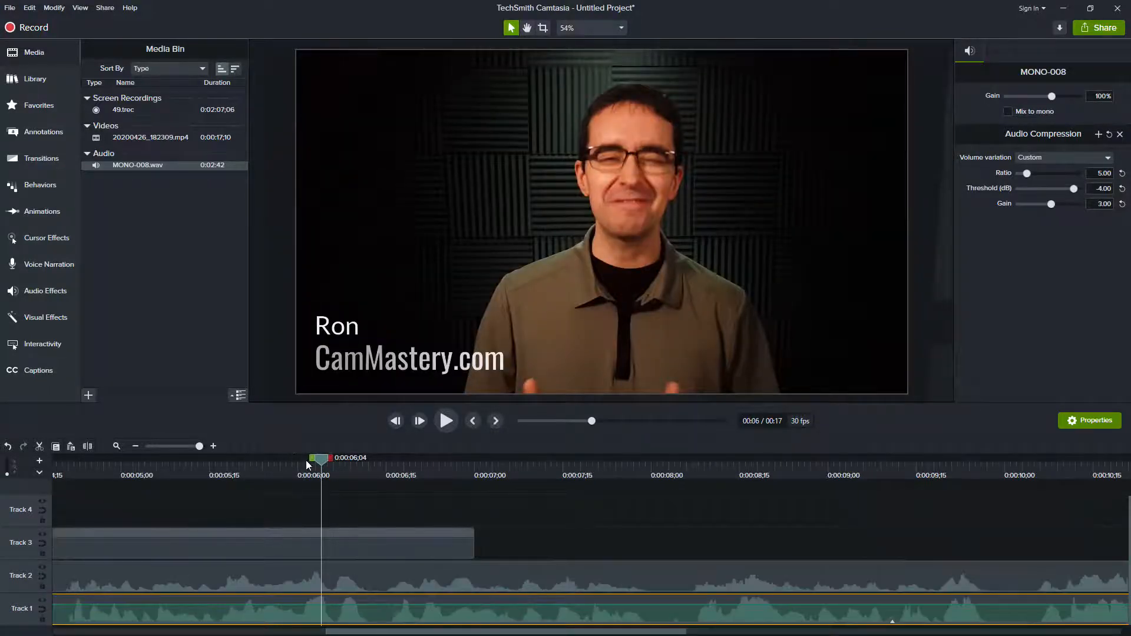
{"action": "left_click_drag", "start_coordinate": [323, 457], "coordinate": [339, 458]}
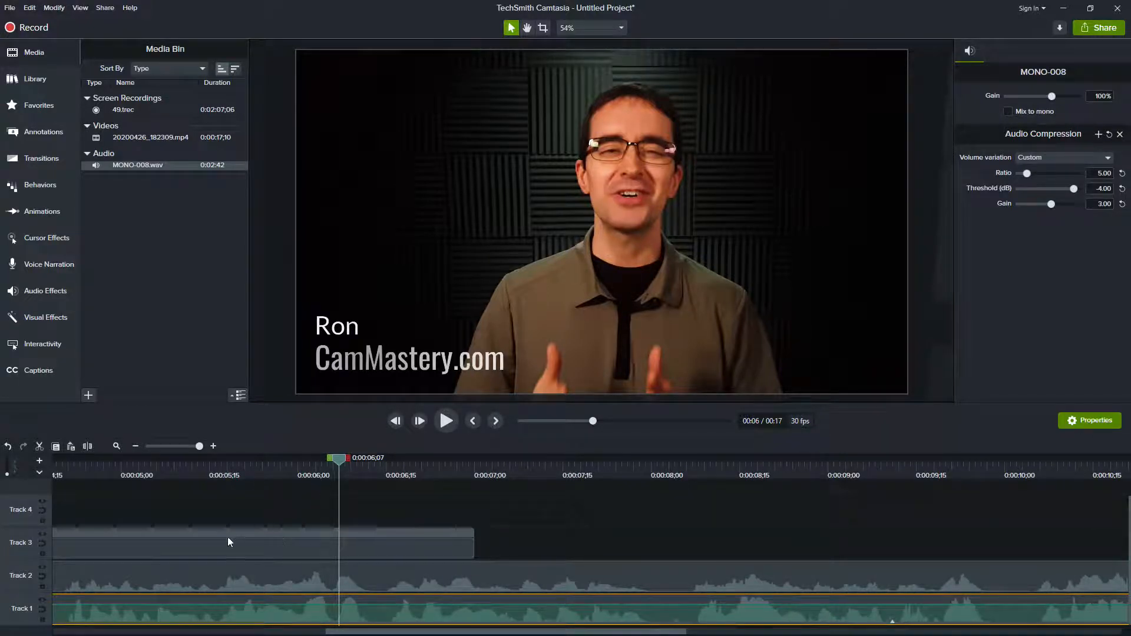
{"action": "left_click", "coordinate": [115, 446]}
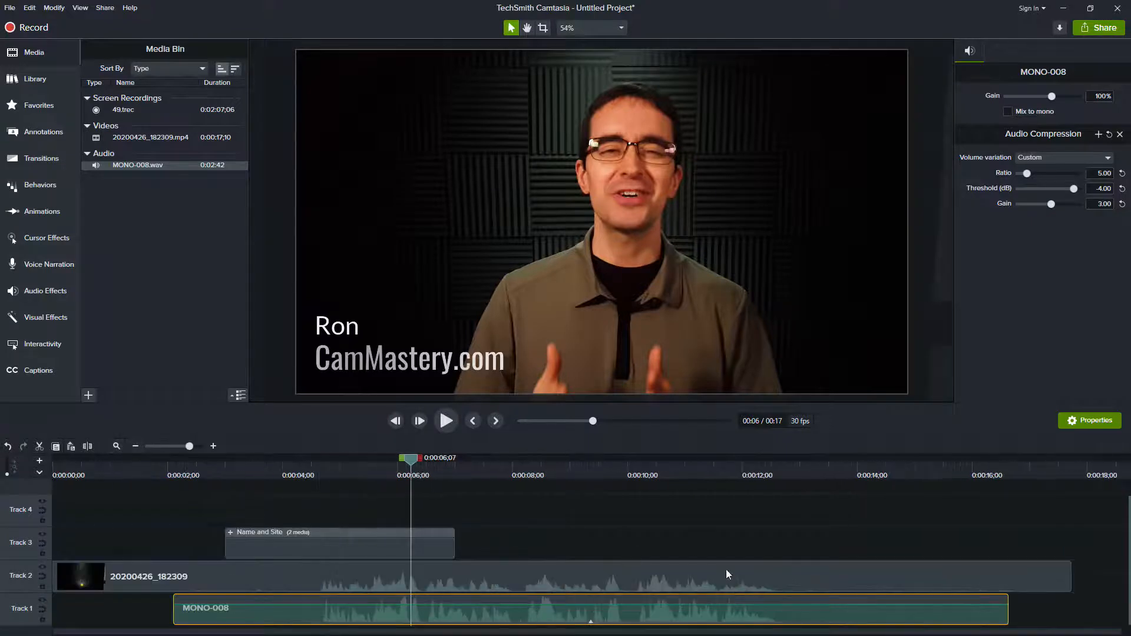
Step: Mute the 20200426_182309 camera clip by setting its gain to 0%, keeping MONO-008 audible
{"action": "left_click_drag", "start_coordinate": [1044, 97], "coordinate": [1007, 96]}
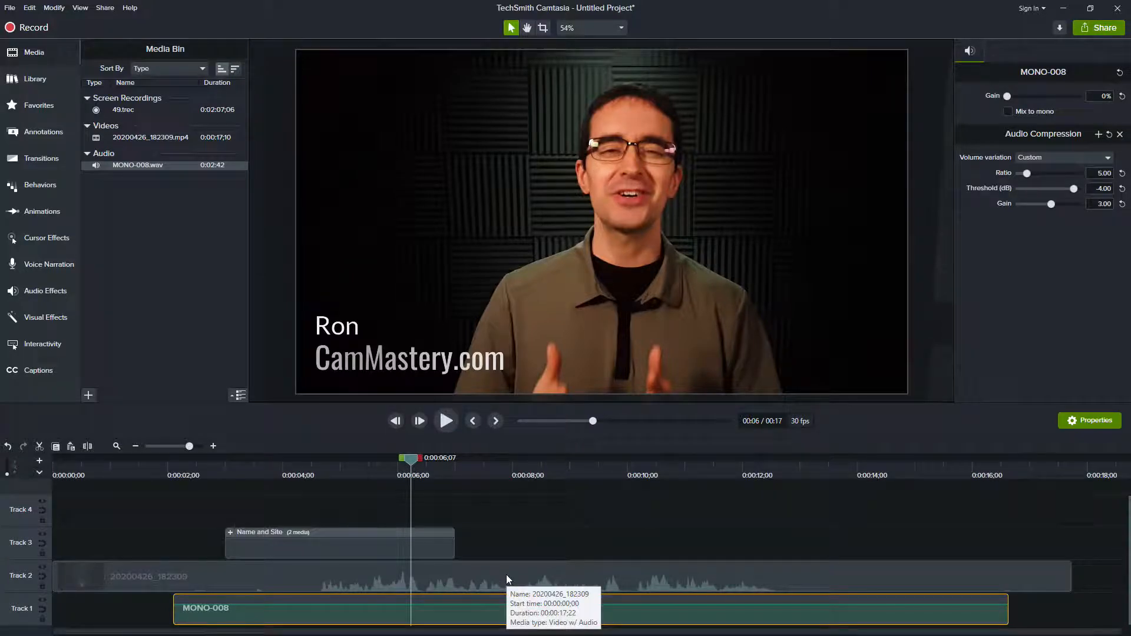
{"action": "left_click", "coordinate": [581, 576]}
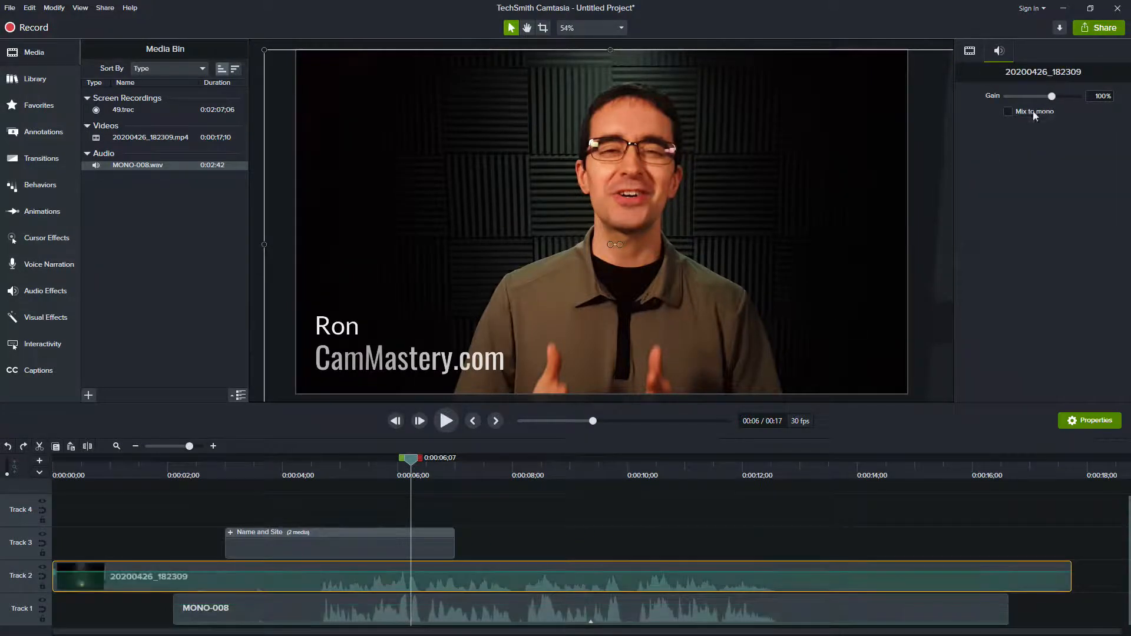
{"action": "left_click_drag", "start_coordinate": [1052, 96], "coordinate": [971, 103]}
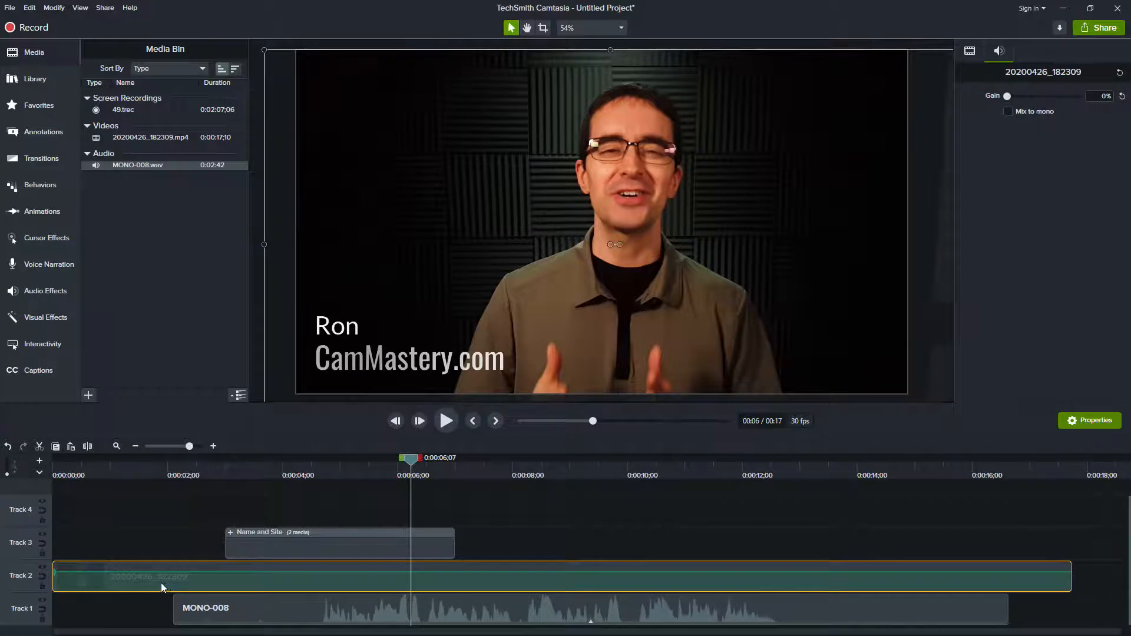
Step: Trim the beginnings of the 20200426_182309 and MONO-008 clips to 0:00:04;05
{"action": "left_click_drag", "start_coordinate": [55, 584], "coordinate": [310, 584]}
{"action": "left_click_drag", "start_coordinate": [320, 465], "coordinate": [292, 460]}
{"action": "left_click_drag", "start_coordinate": [310, 583], "coordinate": [292, 583]}
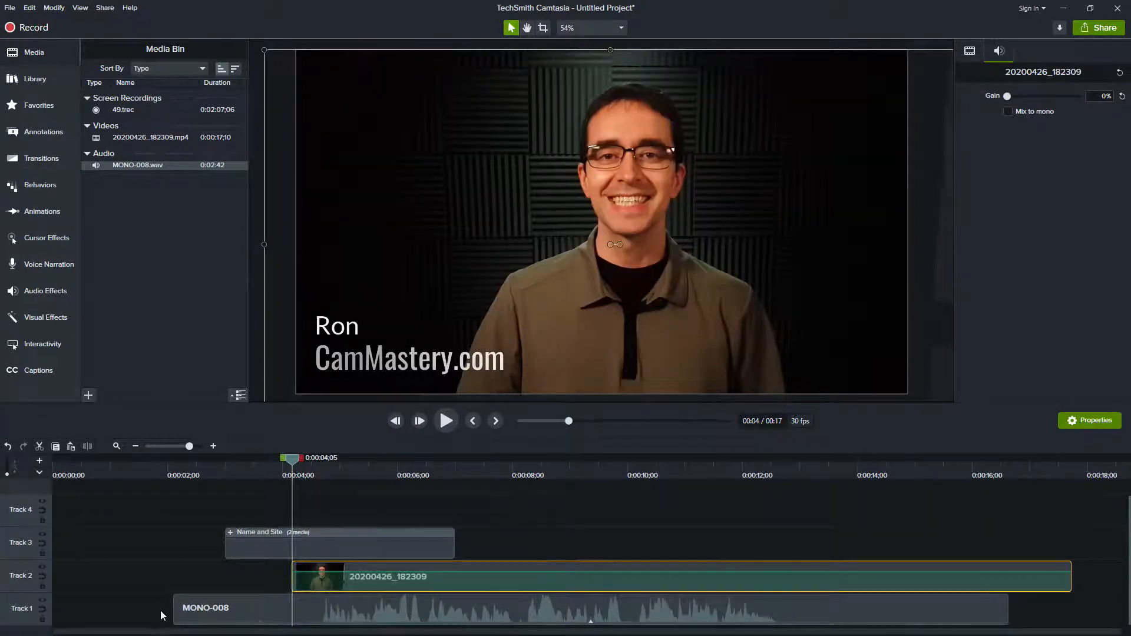
{"action": "left_click_drag", "start_coordinate": [175, 615], "coordinate": [149, 630]}
Step: Move both trimmed clips to the start of the timeline and play the synced result up to 0:00:08;18
{"action": "left_click_drag", "start_coordinate": [96, 468], "coordinate": [50, 465]}
{"action": "key", "text": "space"}
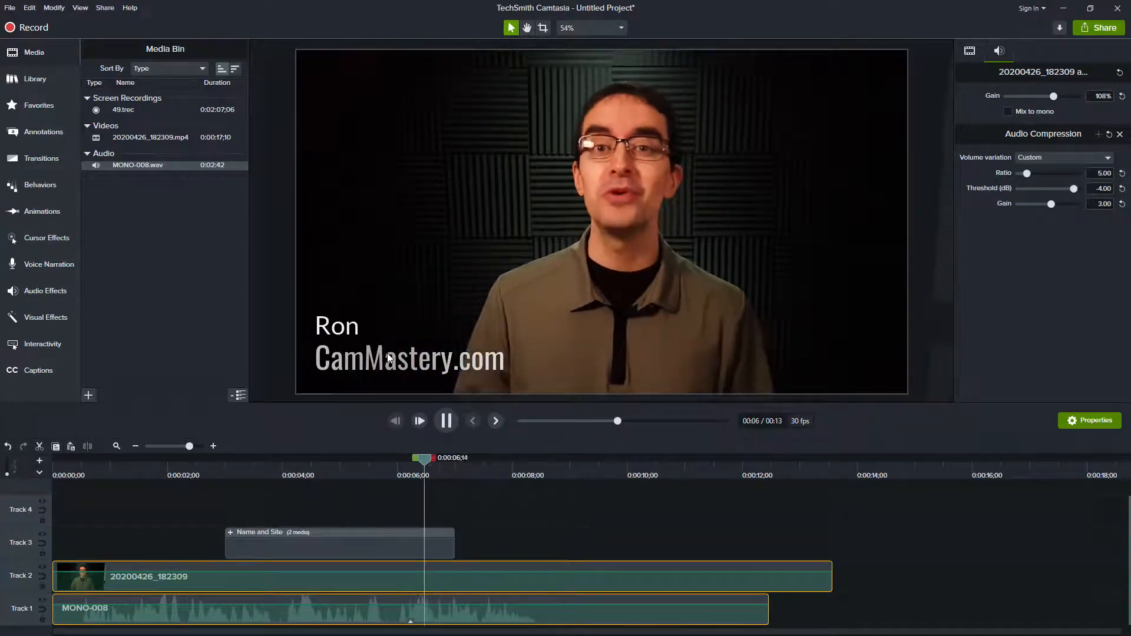
{"action": "key", "text": "space"}
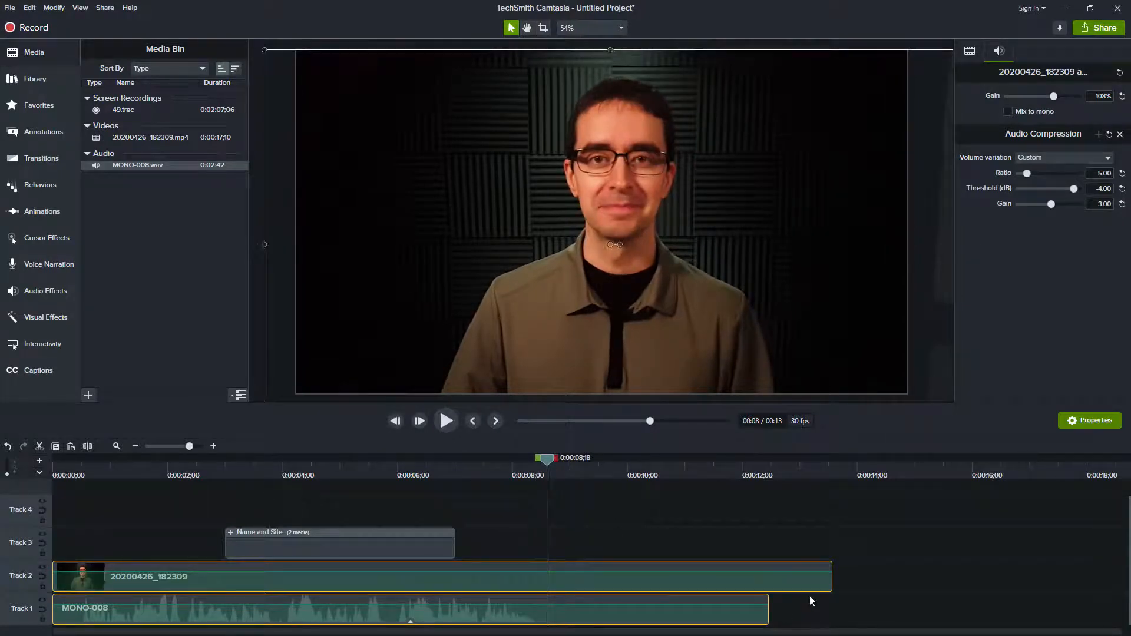
Step: Split the 20200426_182309 and MONO-008 clips at 0:00:08;18 and delete everything after that point
{"action": "left_click_drag", "start_coordinate": [816, 619], "coordinate": [716, 560]}
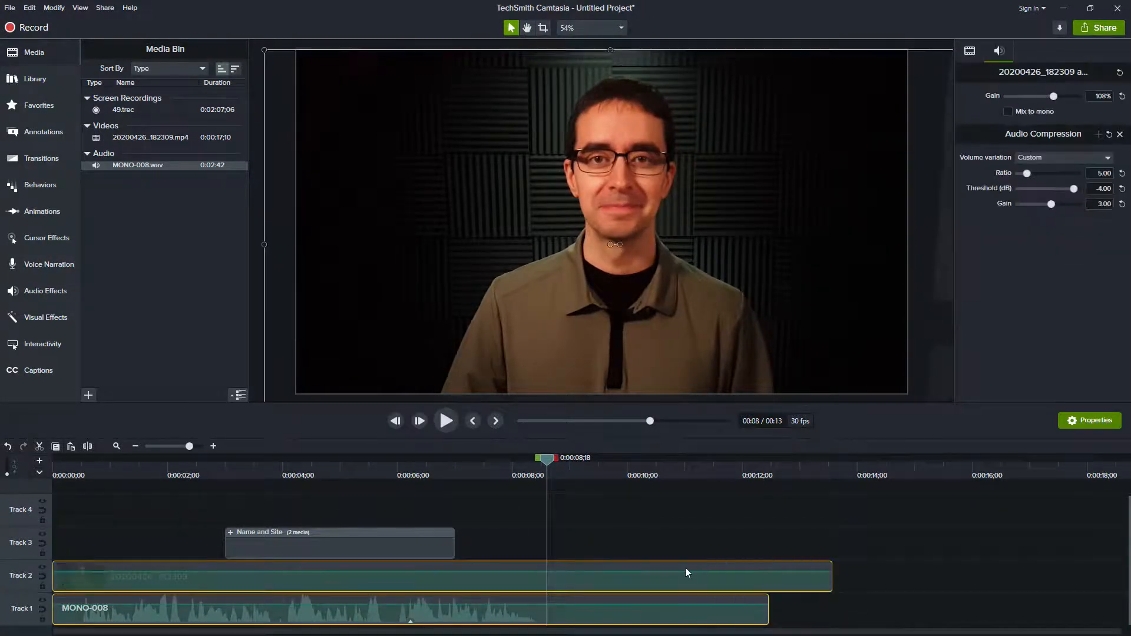
{"action": "key", "text": "s"}
{"action": "left_click_drag", "start_coordinate": [855, 611], "coordinate": [709, 549]}
{"action": "key", "text": "Delete"}
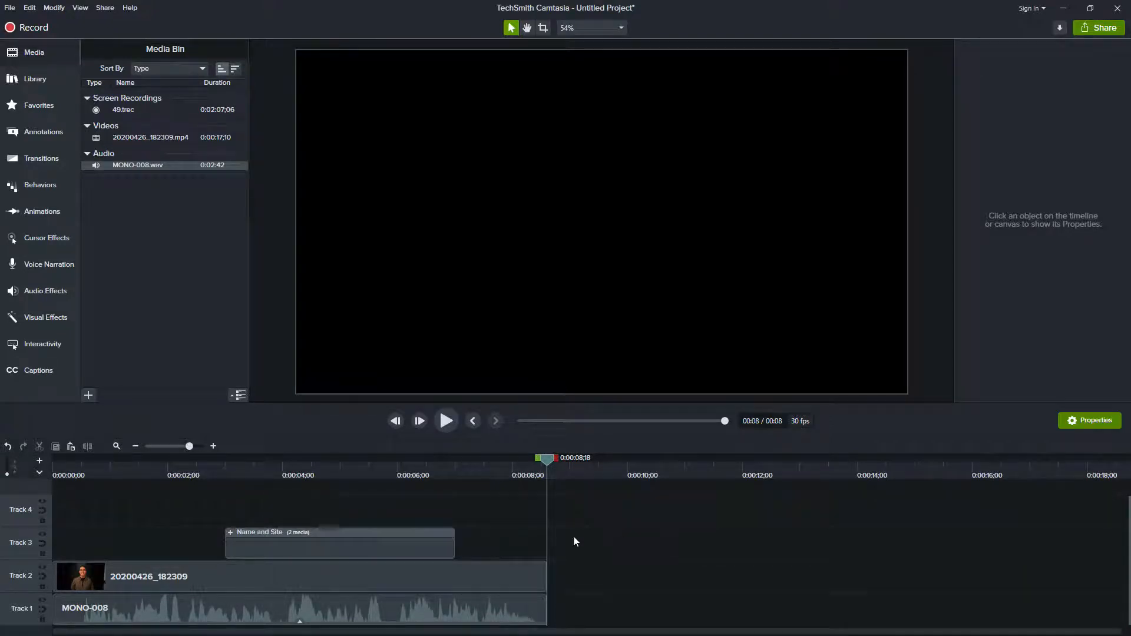
Step: Convert the 20200426_182309 clip on Track 2 and the MONO-008 clip on Track 1 to placeholders
{"action": "mouse_move", "coordinate": [298, 475]}
{"action": "left_mouse_down"}
{"action": "mouse_move", "coordinate": [171, 482]}
{"action": "mouse_move", "coordinate": [306, 493]}
{"action": "left_mouse_up"}
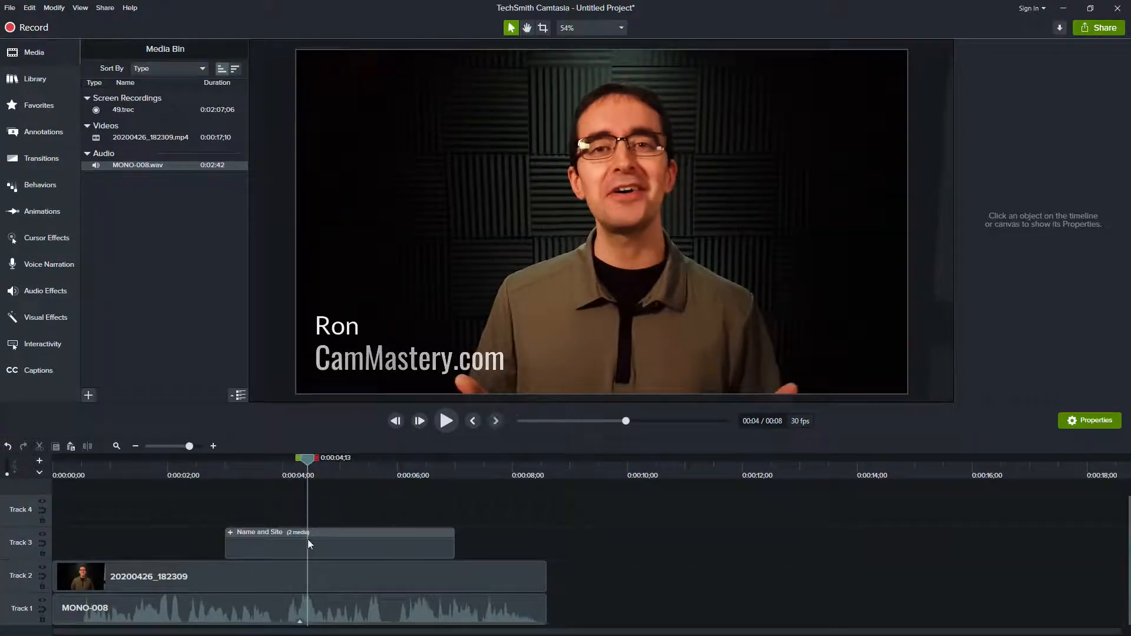
{"action": "right_click", "coordinate": [309, 576]}
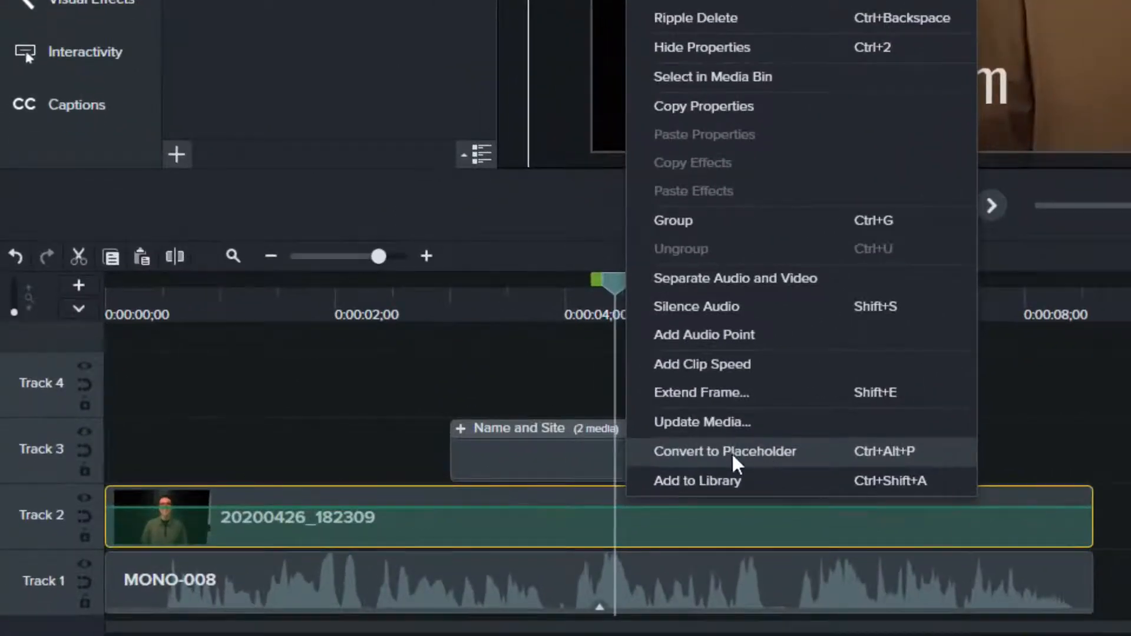
{"action": "left_click", "coordinate": [714, 465]}
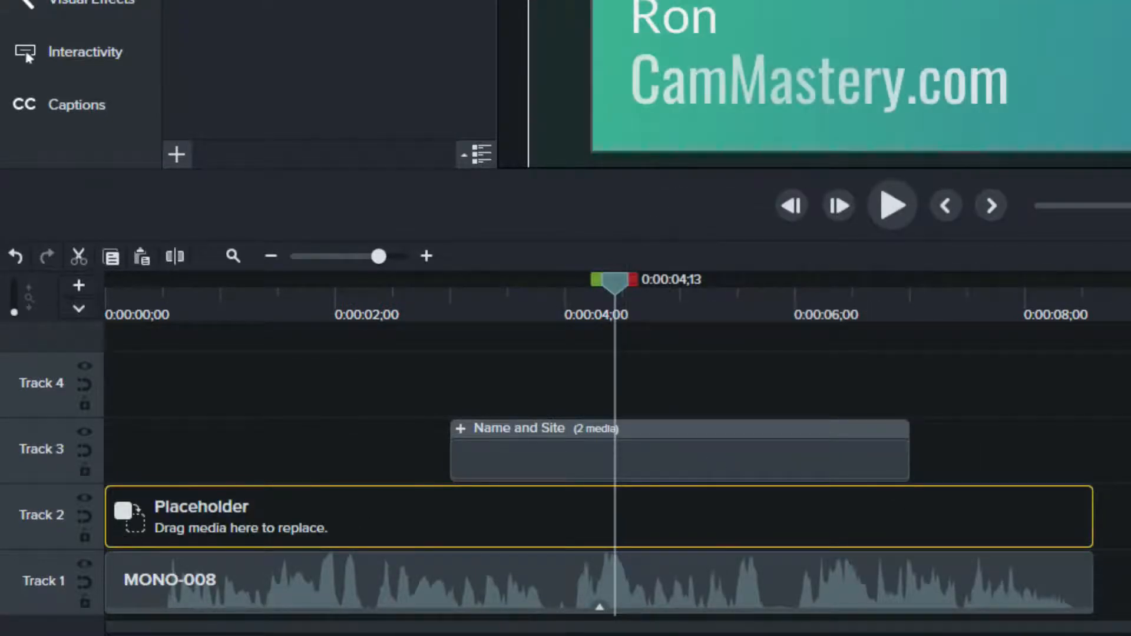
{"action": "right_click", "coordinate": [569, 586]}
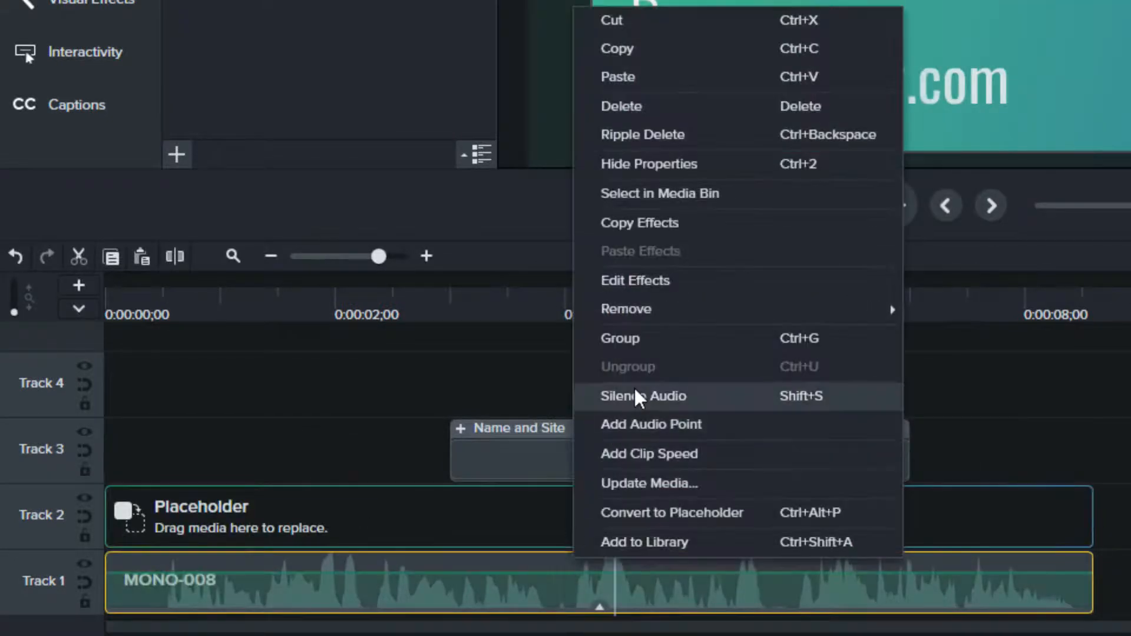
{"action": "left_click", "coordinate": [671, 514]}
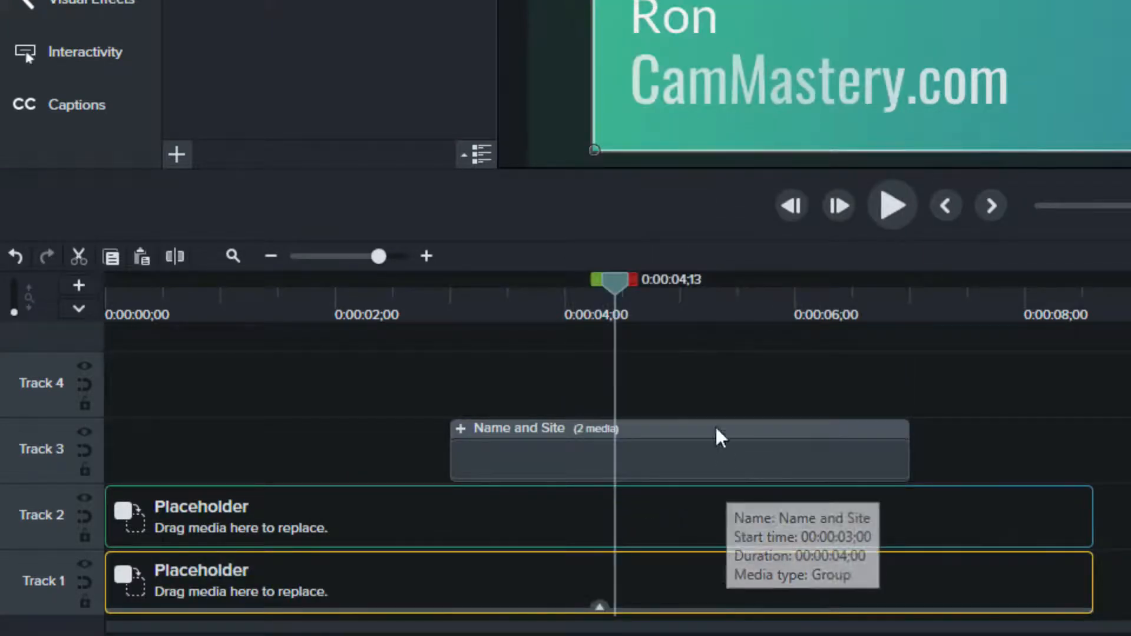
Step: Try converting the Name and Site group to a placeholder, undo it, and scrub across the group from 0:00:03;00
{"action": "right_click", "coordinate": [644, 470]}
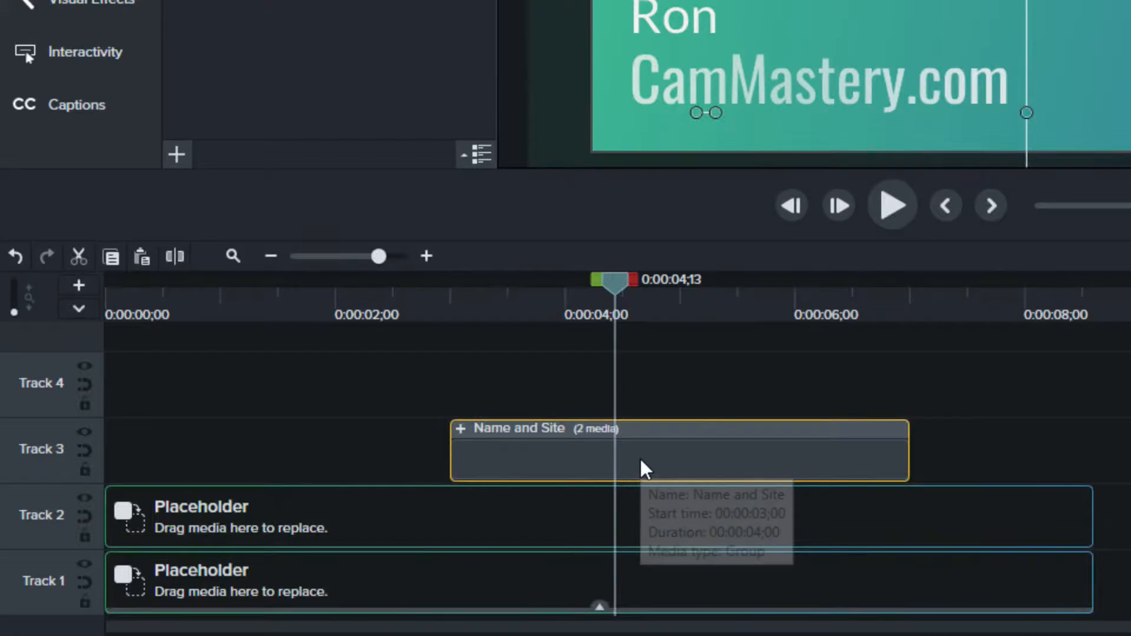
{"action": "left_click", "coordinate": [747, 394]}
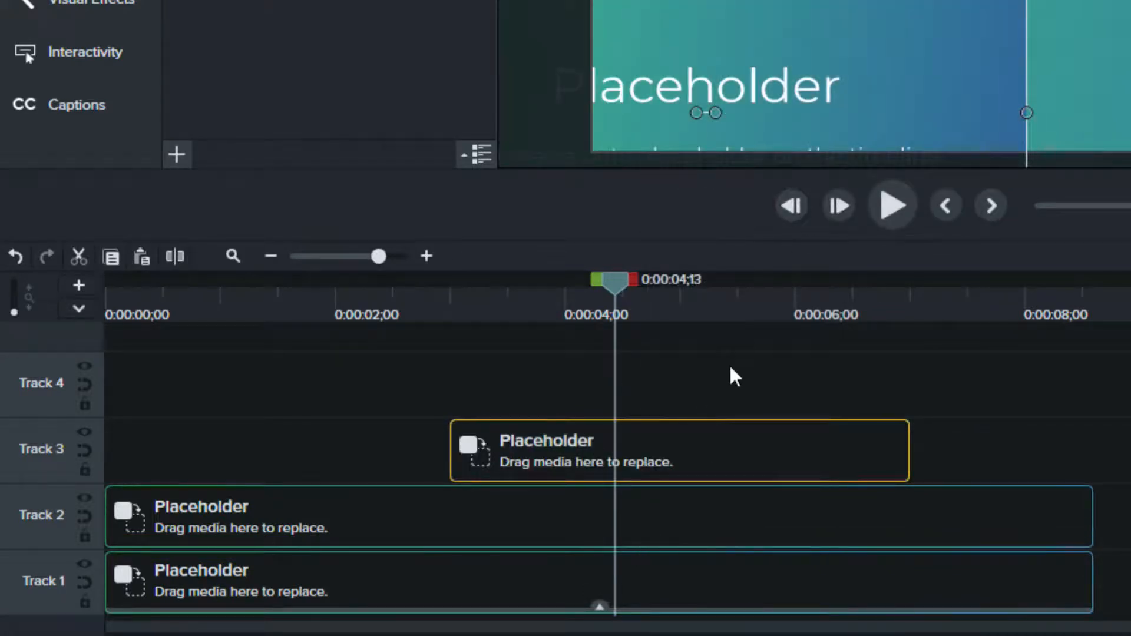
{"action": "key", "text": "ctrl+z"}
{"action": "left_click_drag", "start_coordinate": [616, 290], "coordinate": [459, 372]}
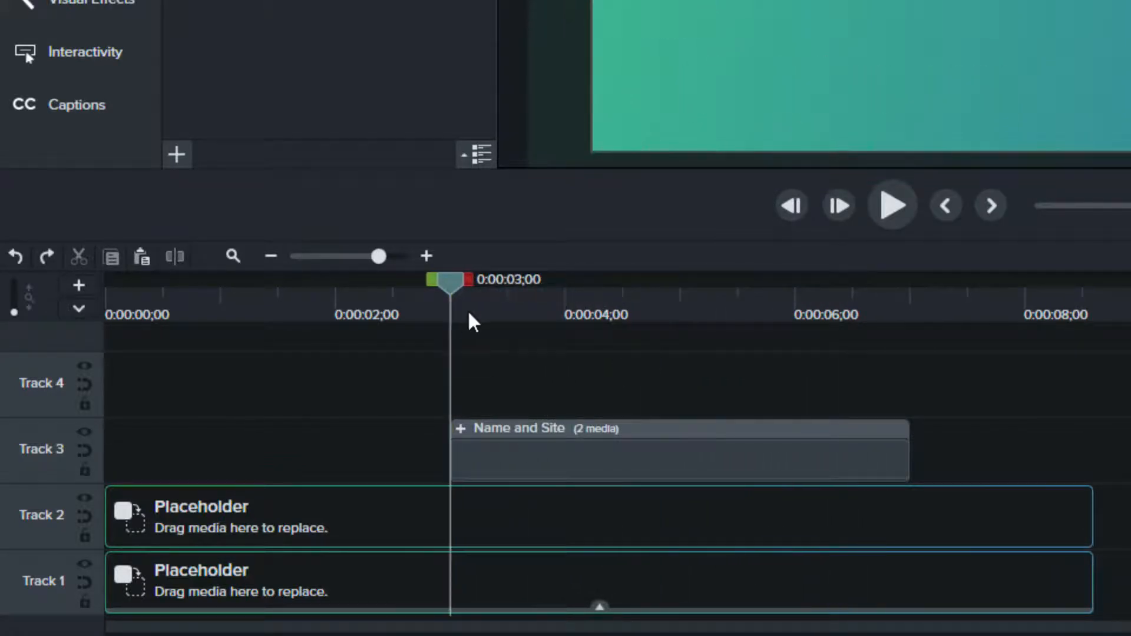
{"action": "left_click_drag", "start_coordinate": [475, 290], "coordinate": [914, 325]}
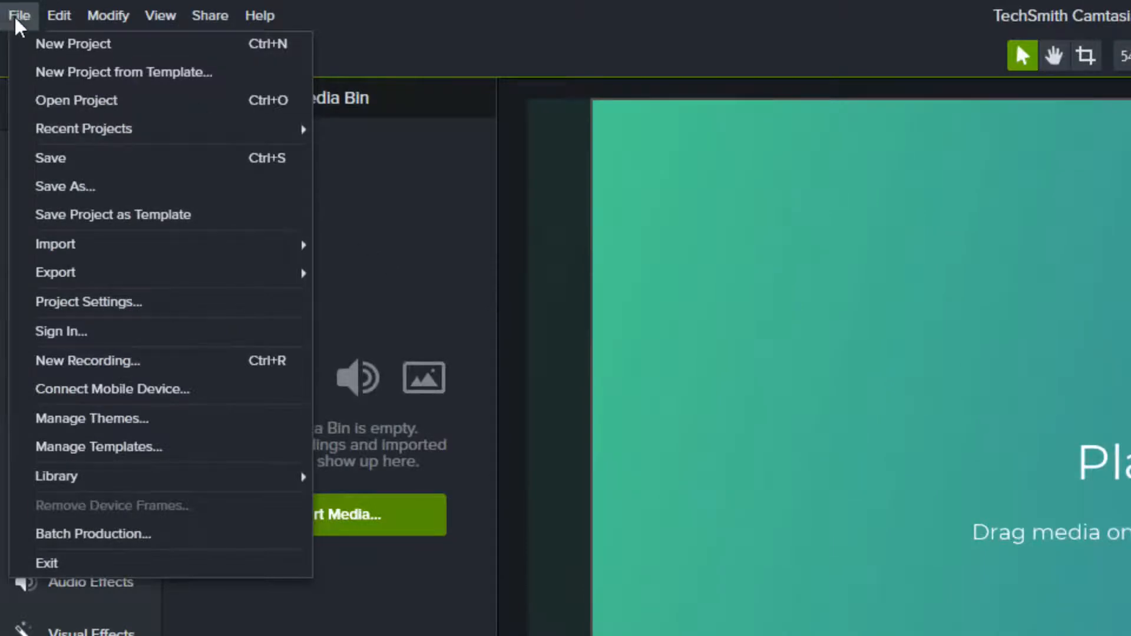
Step: Save the project as a template named YouTube2
{"action": "left_click", "coordinate": [127, 224]}
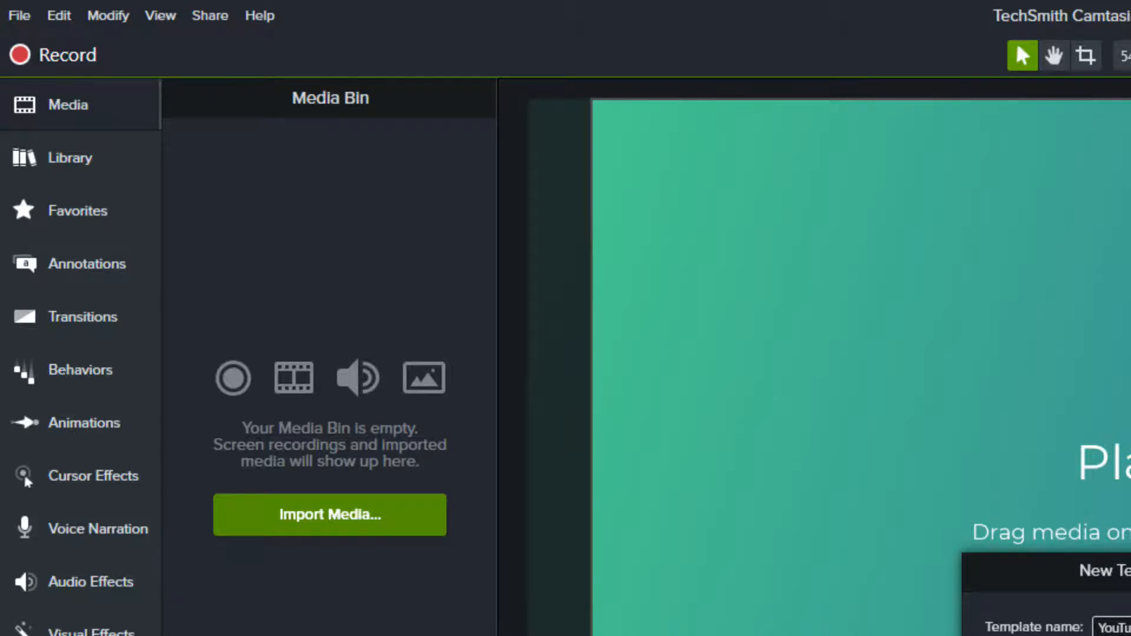
{"action": "key", "text": "Return"}
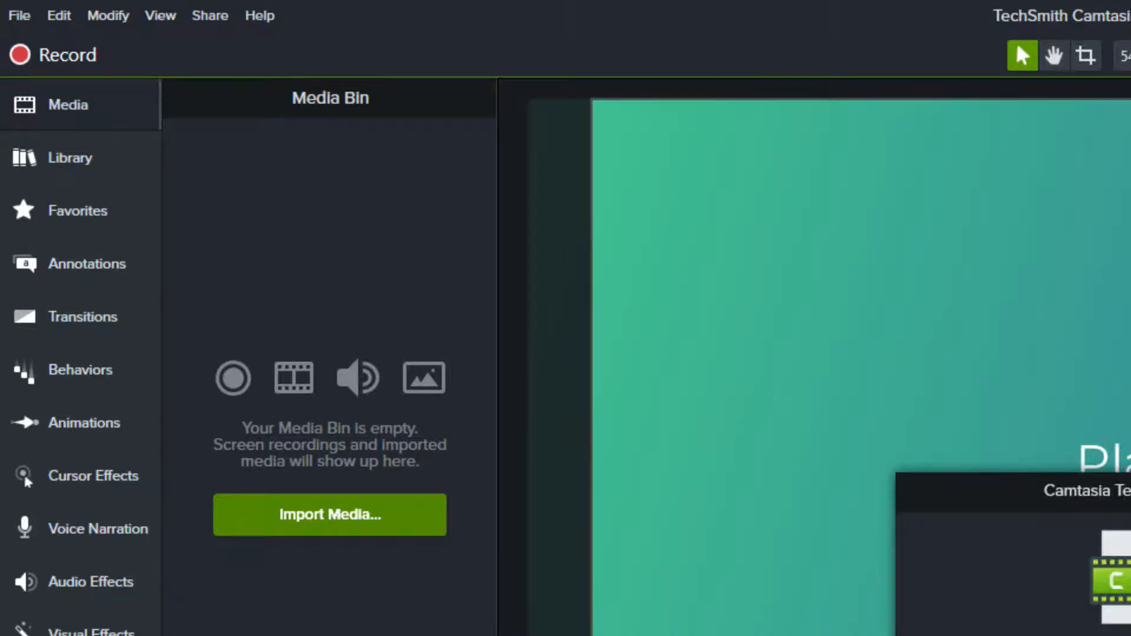
Step: Delete the YouTube2 template from the project templates and close the template chooser
{"action": "left_click", "coordinate": [20, 15]}
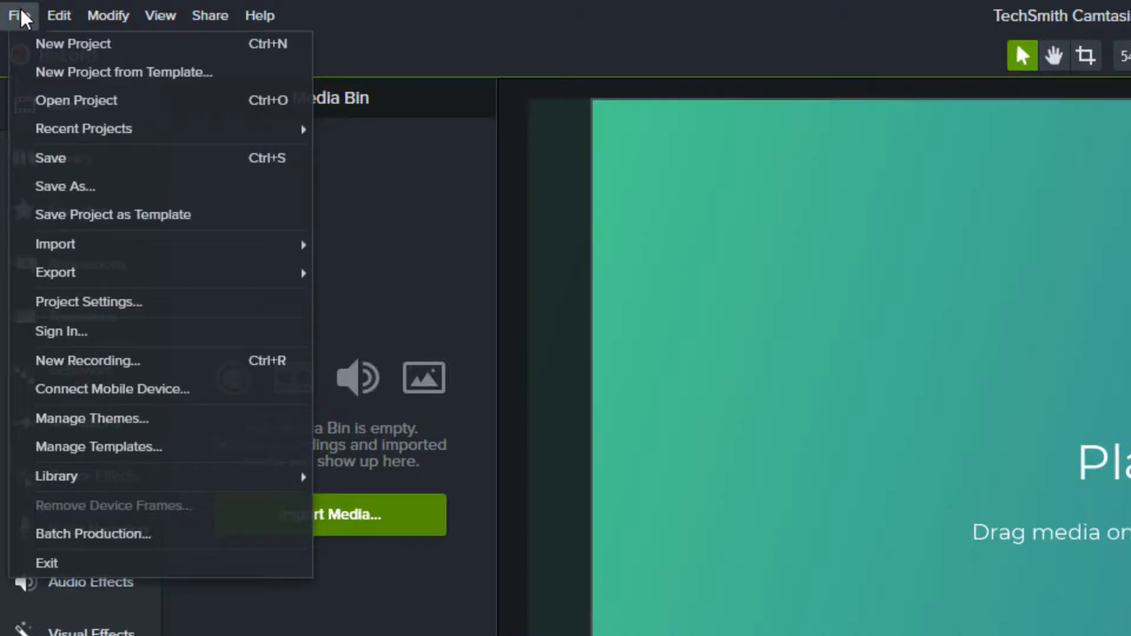
{"action": "left_click", "coordinate": [82, 74]}
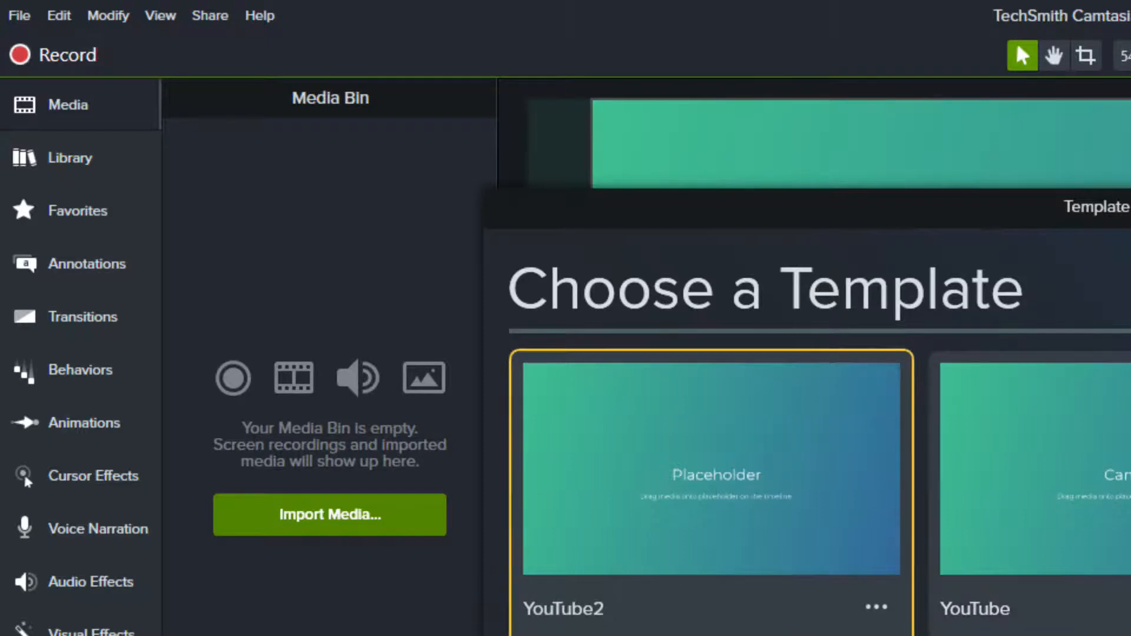
{"action": "left_click", "coordinate": [876, 610]}
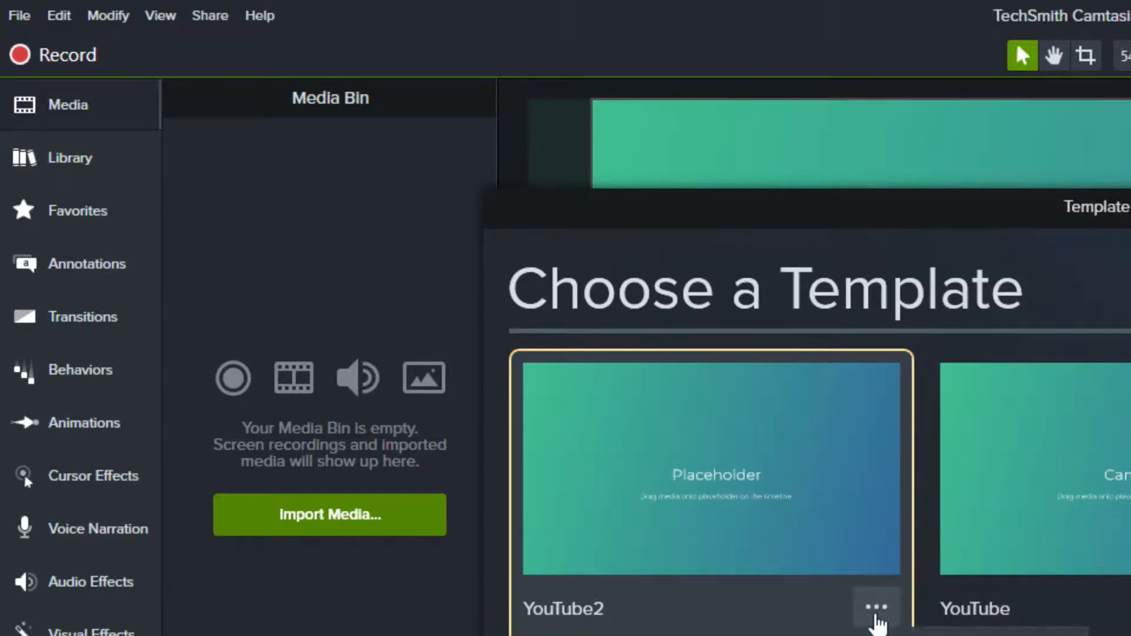
{"action": "left_click", "coordinate": [919, 635]}
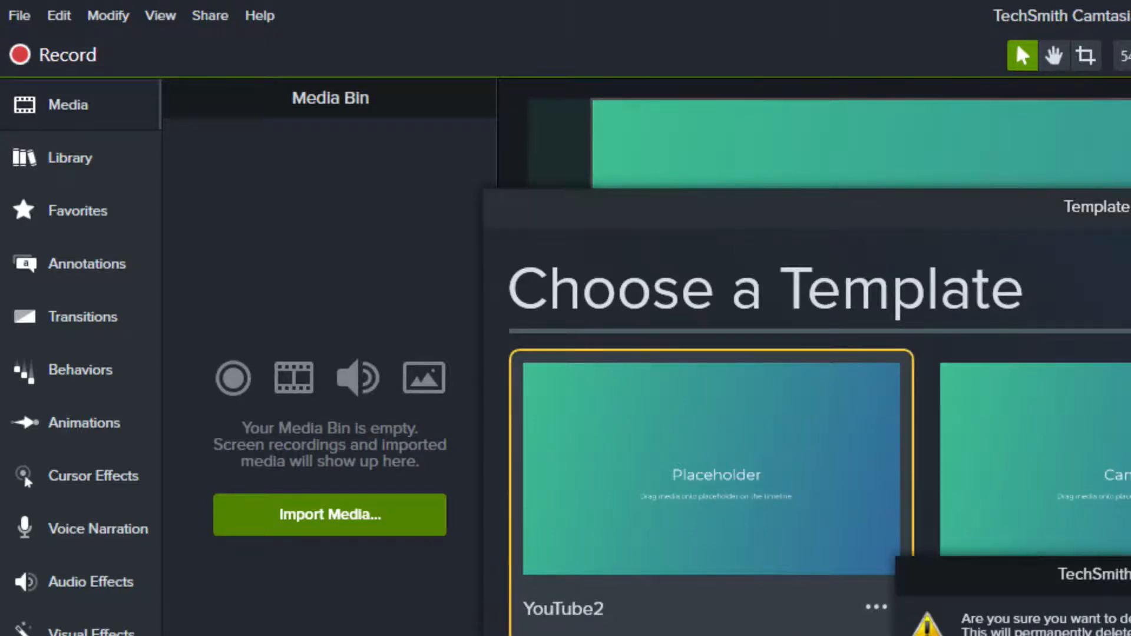
{"action": "left_click", "coordinate": [1125, 635]}
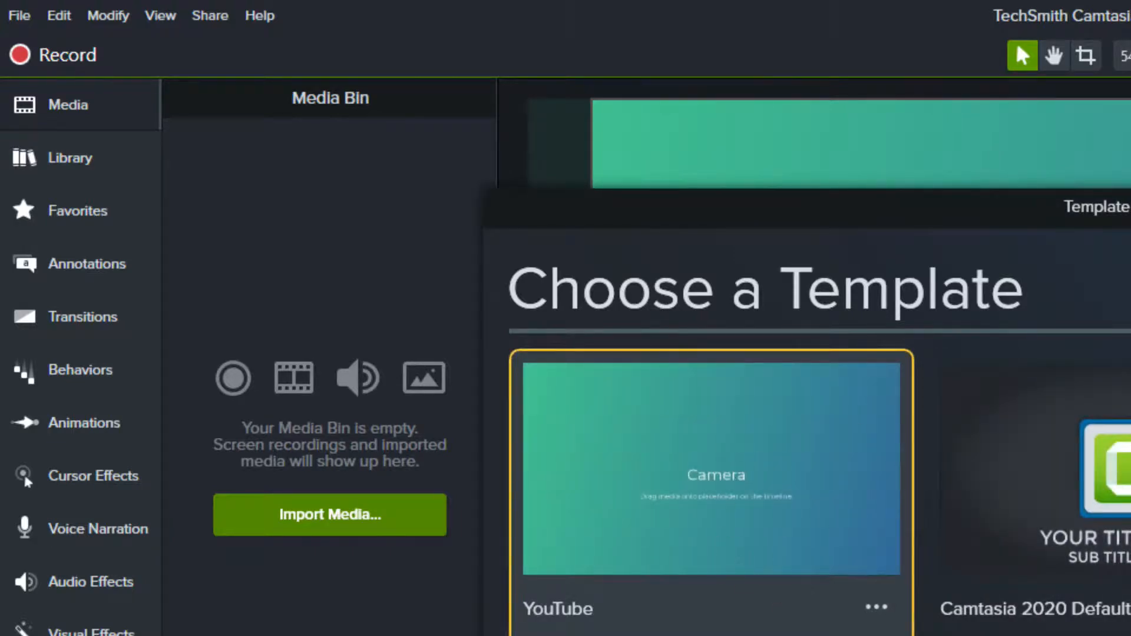
{"action": "key", "text": "Escape"}
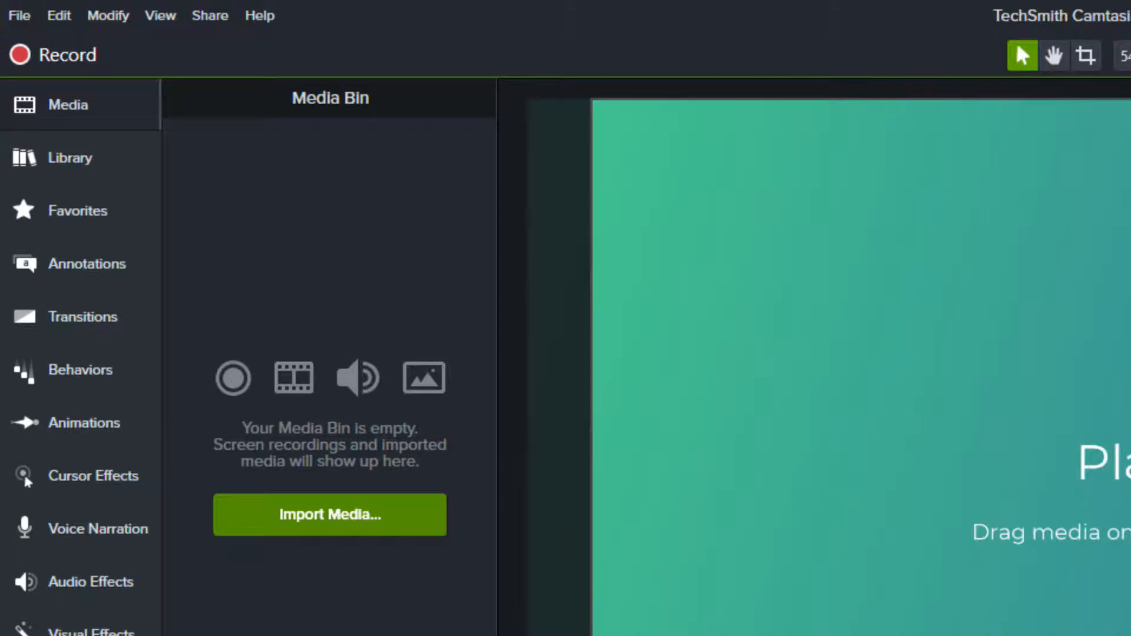